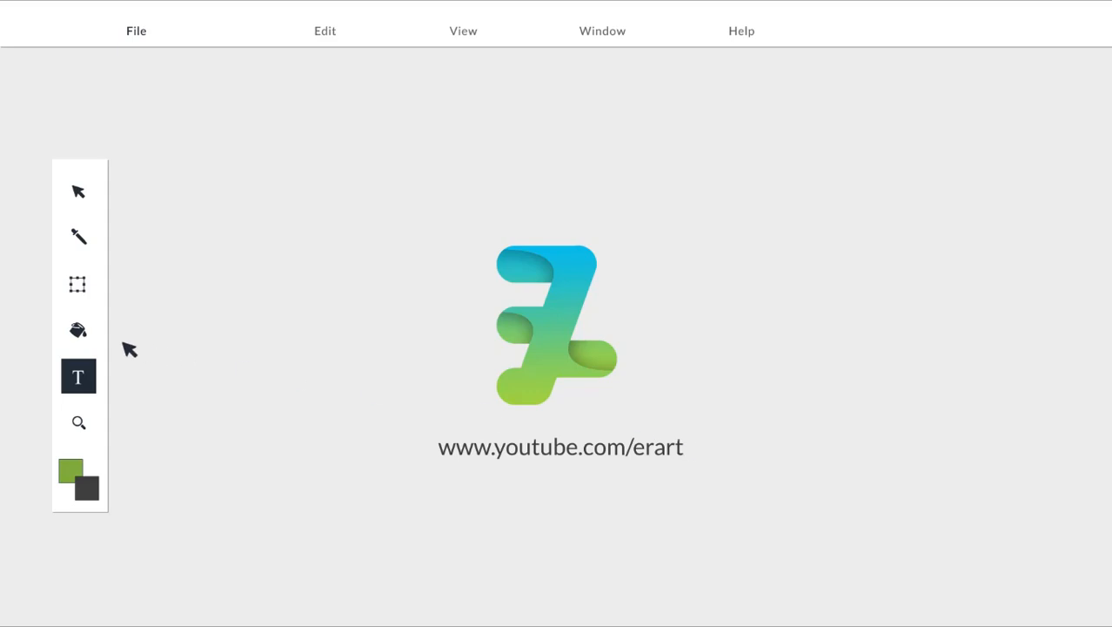
{"action": "key", "text": "g"}
{"action": "left_click", "coordinate": [242, 263]}
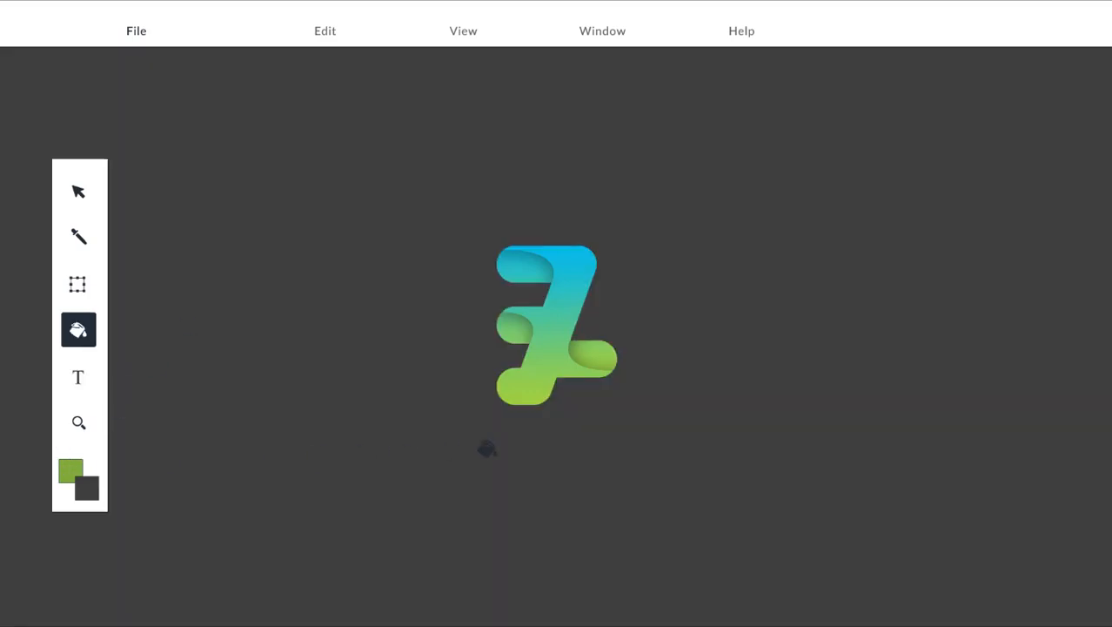
{"action": "left_click", "coordinate": [78, 190]}
{"action": "left_click", "coordinate": [136, 31]}
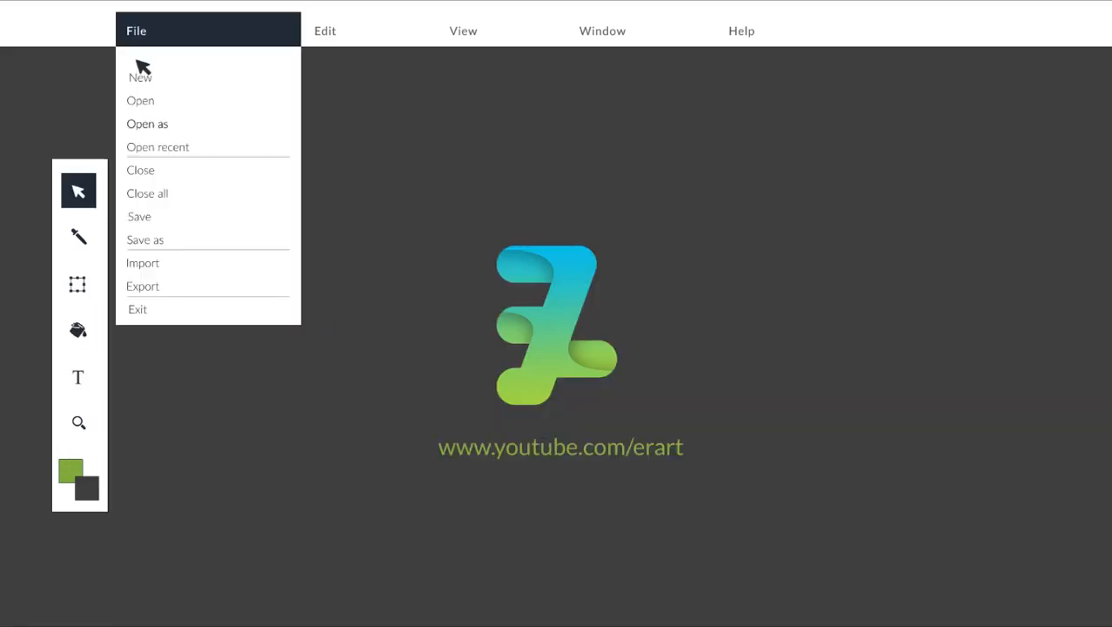
{"action": "left_click", "coordinate": [174, 221]}
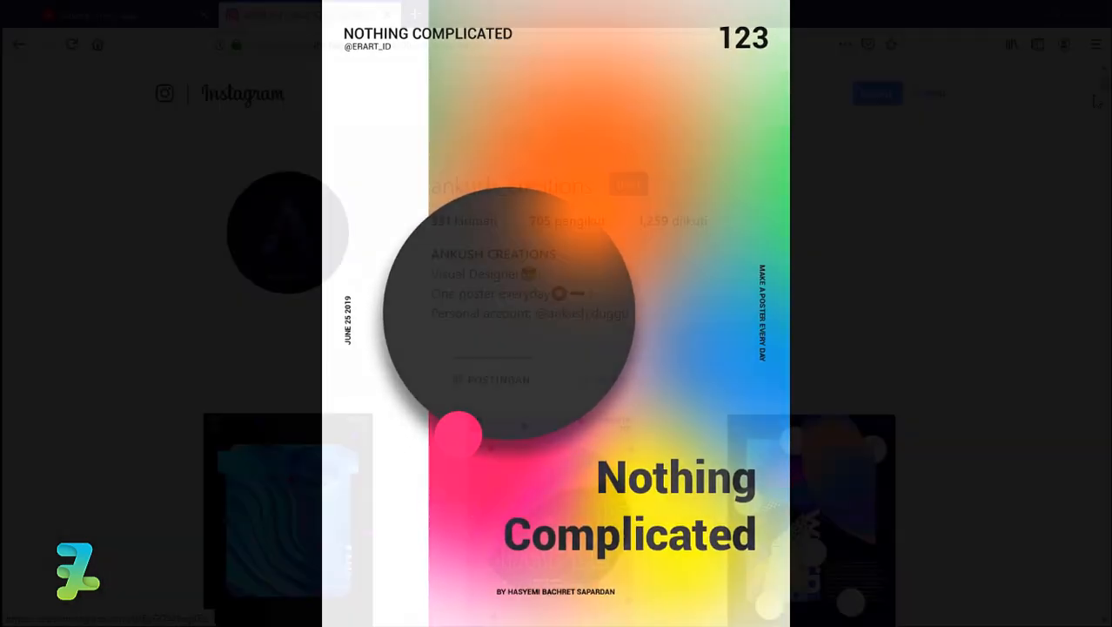
Step: Browse the Instagram poster gallery to find the "Nothing Complicated" poster as a design reference
{"action": "scroll", "coordinate": [1098, 113], "scroll_direction": "down", "scroll_amount": 10}
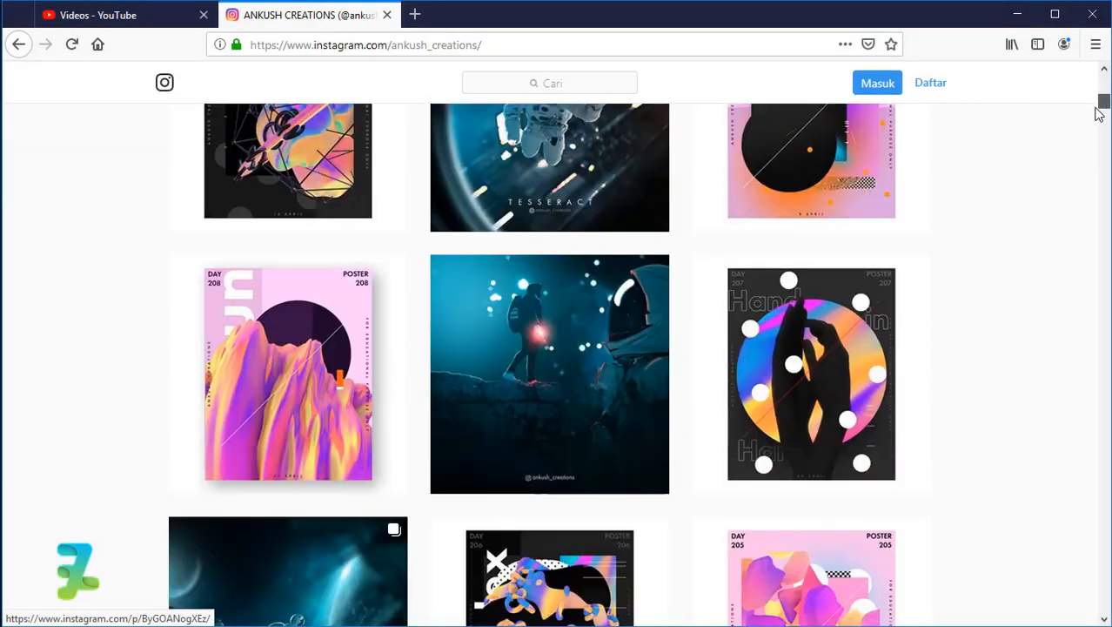
{"action": "left_click_drag", "start_coordinate": [1099, 113], "coordinate": [1108, 336]}
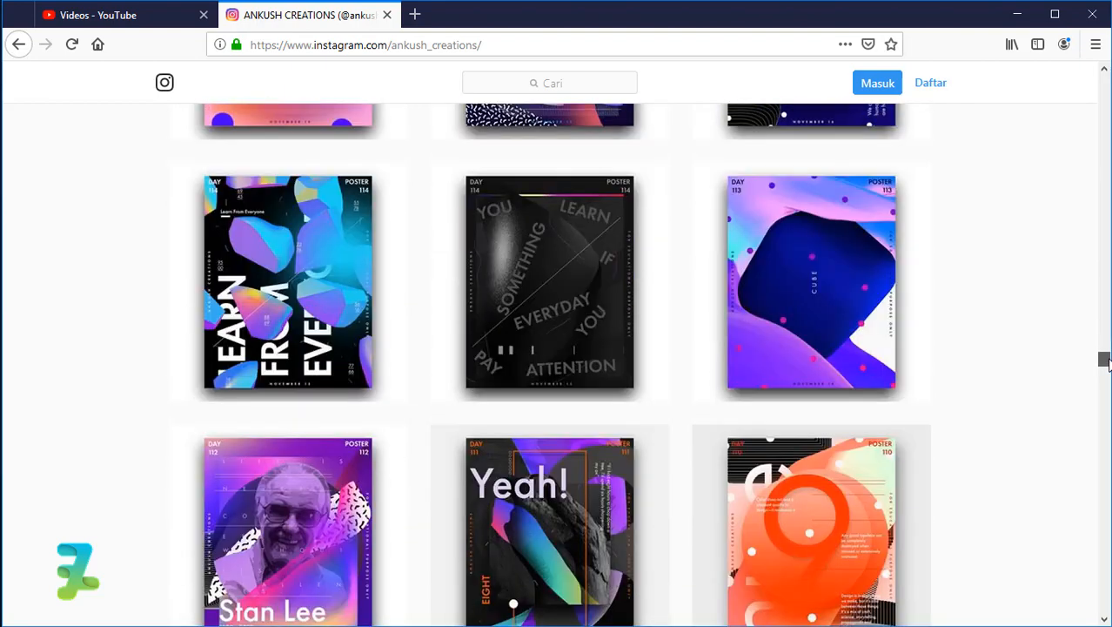
{"action": "left_click_drag", "start_coordinate": [1106, 362], "coordinate": [1095, 551]}
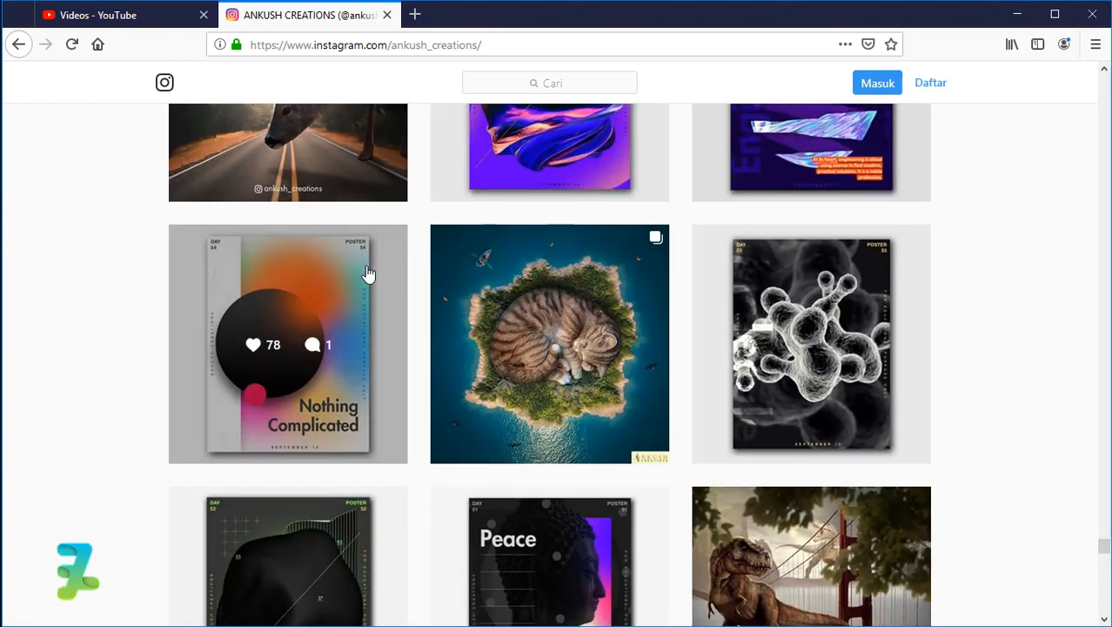
{"action": "left_click", "coordinate": [300, 276]}
{"action": "left_click", "coordinate": [278, 259]}
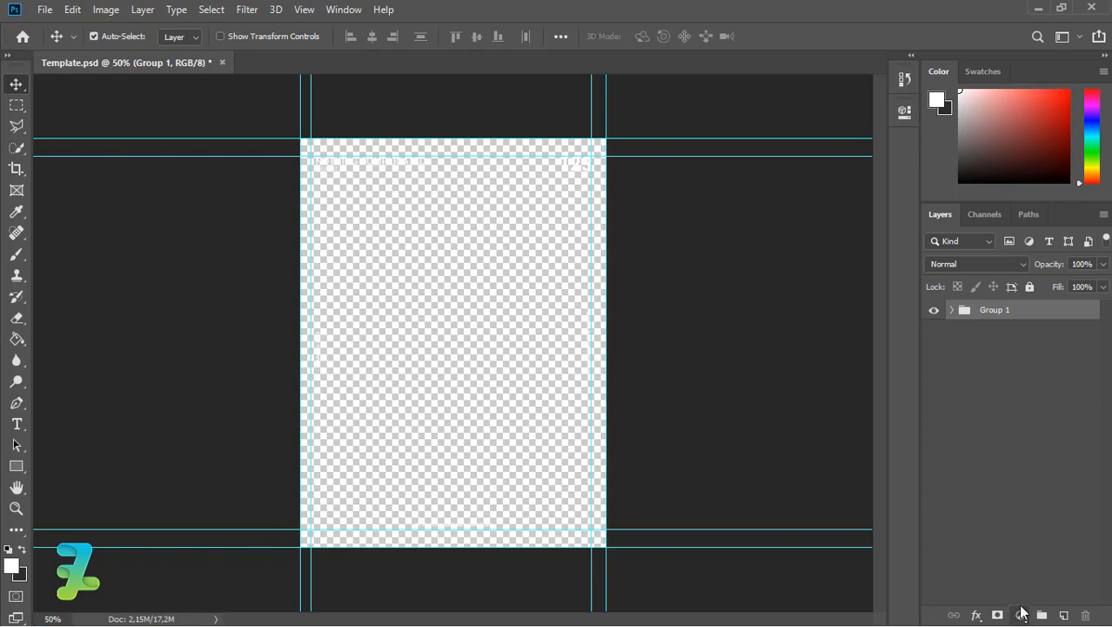
Step: Add a white Solid Color fill layer to the template and place it beneath Group 1
{"action": "left_click", "coordinate": [1023, 613]}
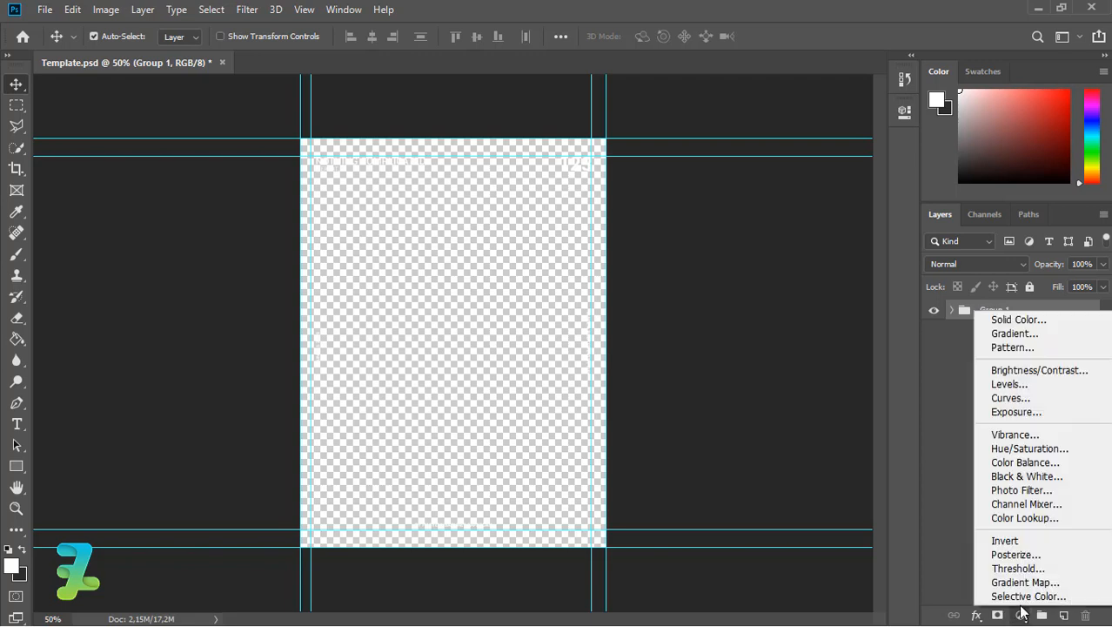
{"action": "left_click", "coordinate": [1045, 323]}
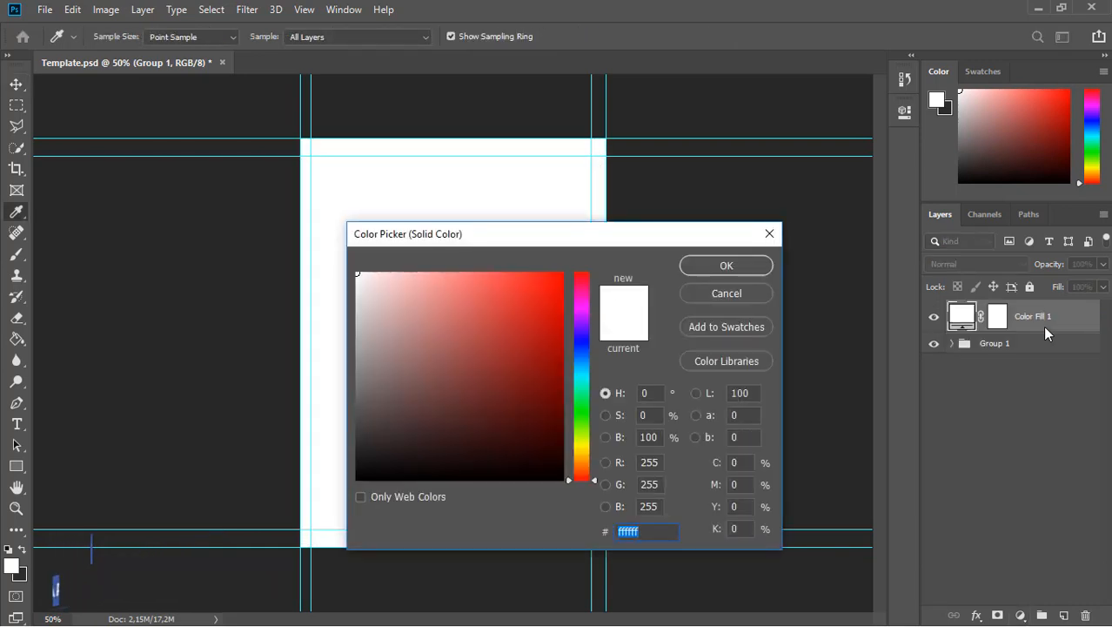
{"action": "left_click", "coordinate": [731, 266]}
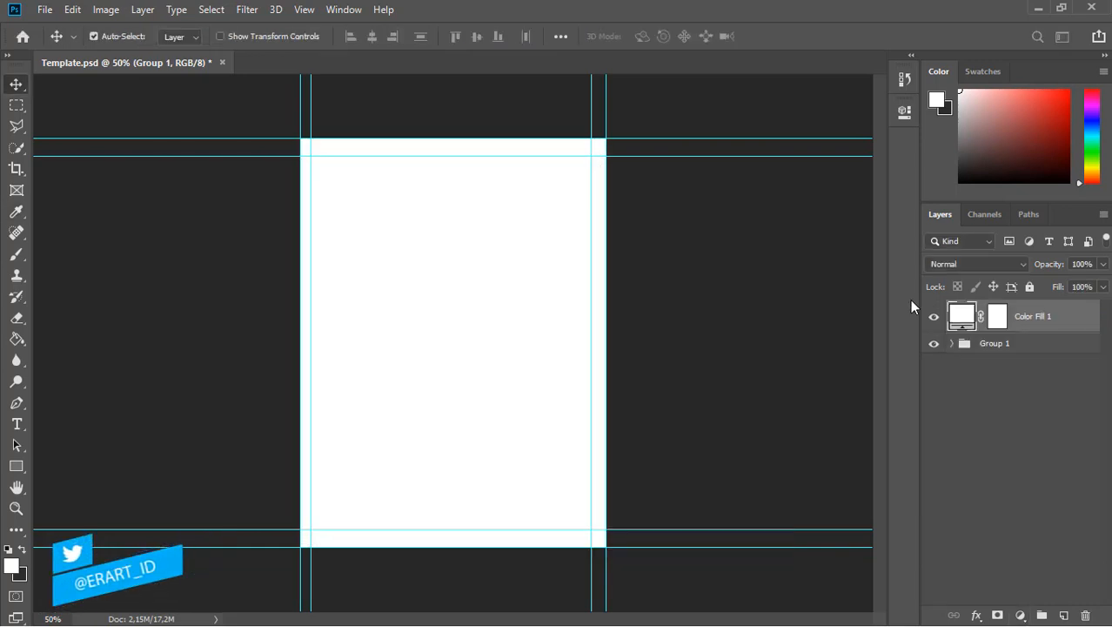
{"action": "mouse_move", "coordinate": [965, 324]}
{"action": "left_mouse_down"}
{"action": "mouse_move", "coordinate": [965, 364]}
{"action": "mouse_move", "coordinate": [969, 335]}
{"action": "left_mouse_up"}
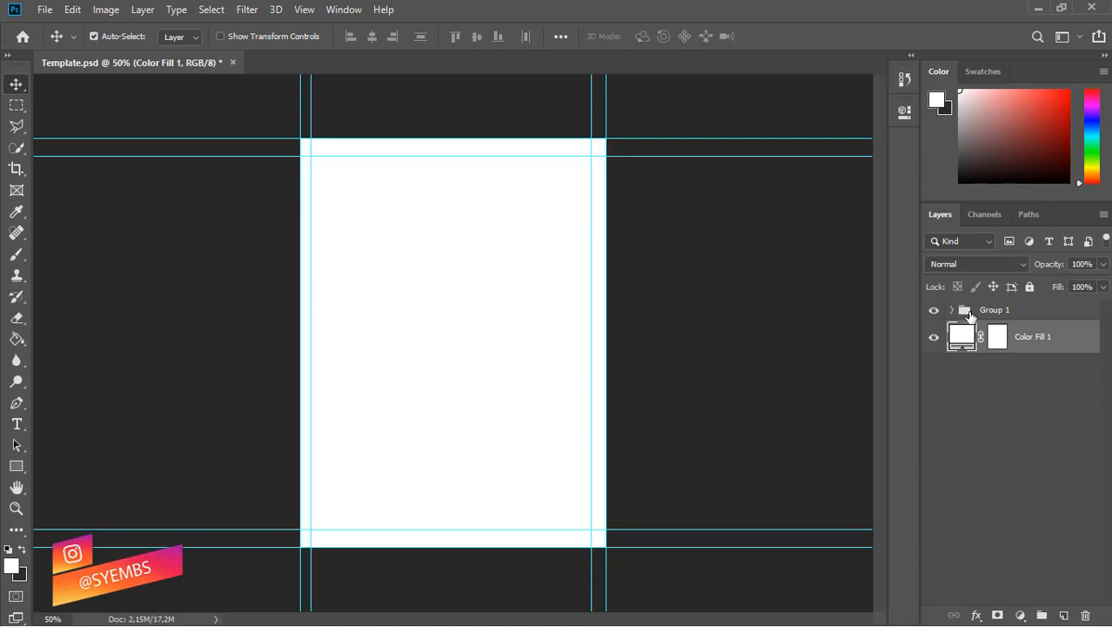
Step: Add a black Solid Color fill layer above Group 1 and clip it to the group with a clipping mask
{"action": "left_click", "coordinate": [970, 313]}
{"action": "left_click", "coordinate": [1020, 615]}
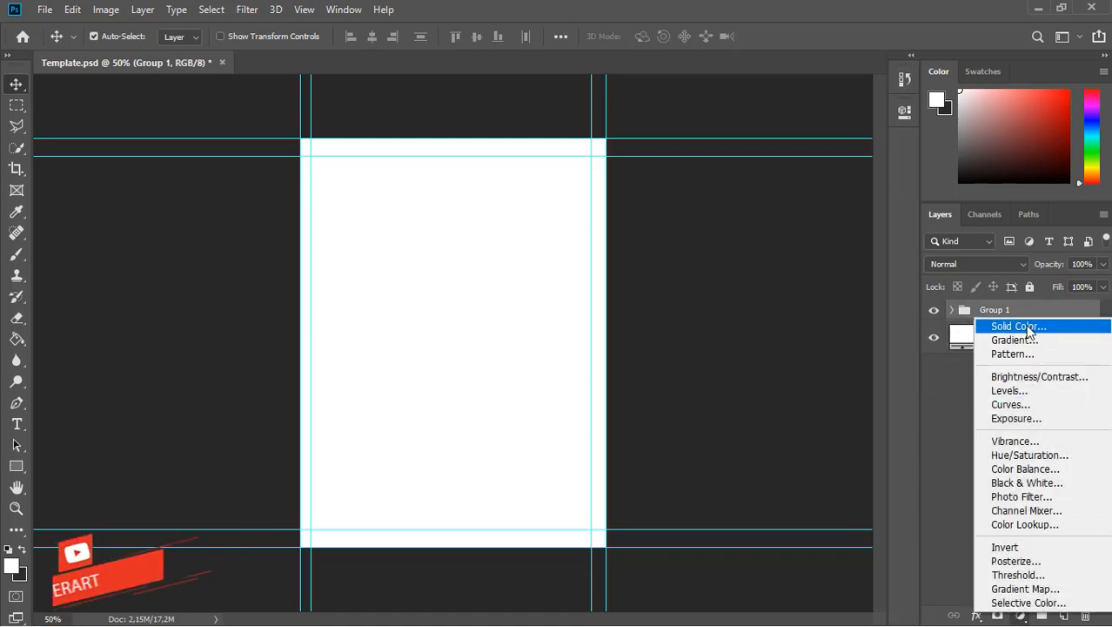
{"action": "left_click", "coordinate": [1018, 327]}
{"action": "left_click", "coordinate": [332, 474]}
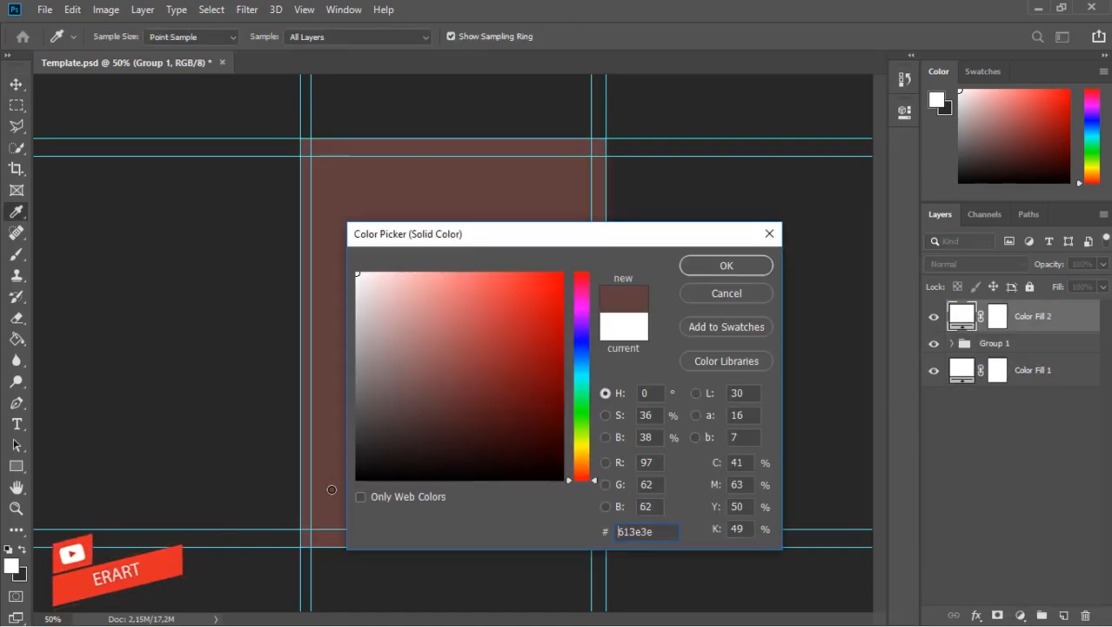
{"action": "left_click_drag", "start_coordinate": [332, 489], "coordinate": [334, 503]}
{"action": "left_click", "coordinate": [725, 268]}
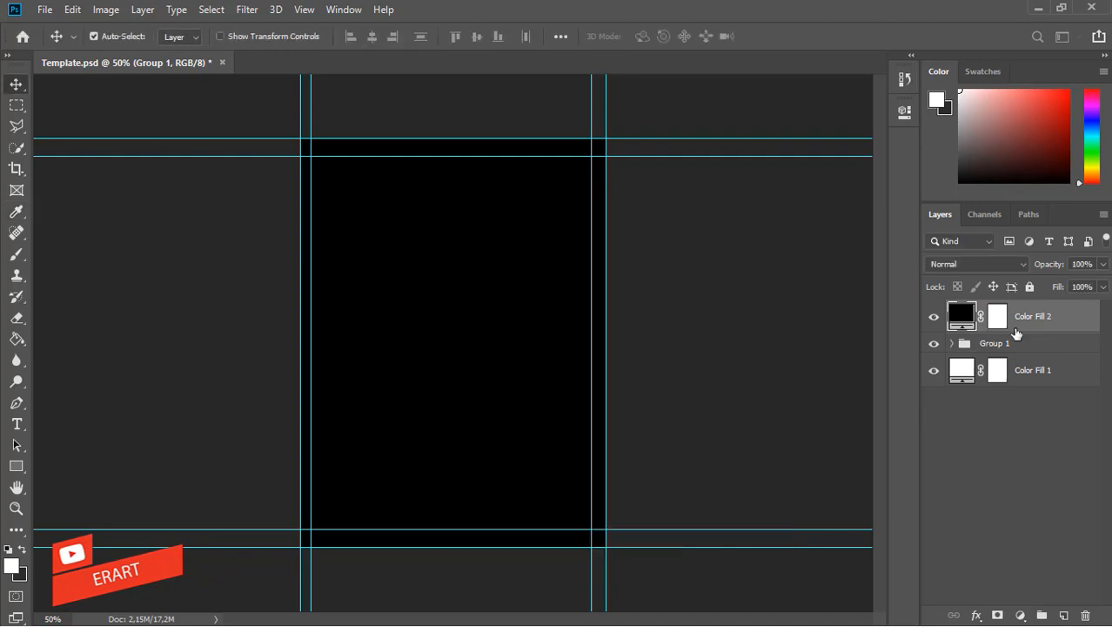
{"action": "right_click", "coordinate": [1009, 315]}
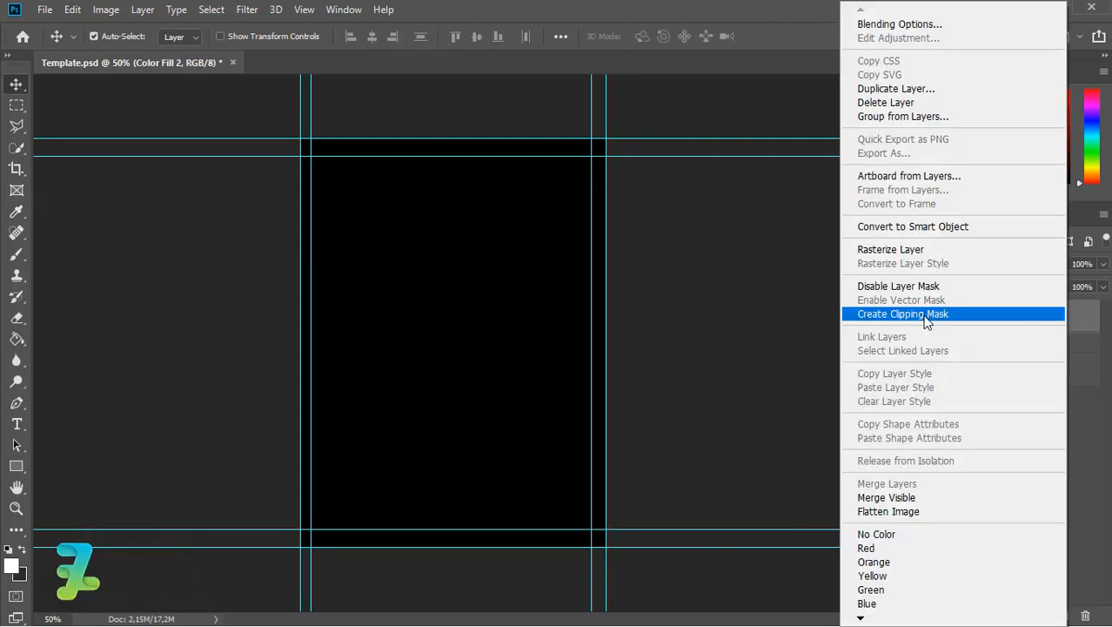
{"action": "left_click", "coordinate": [926, 314]}
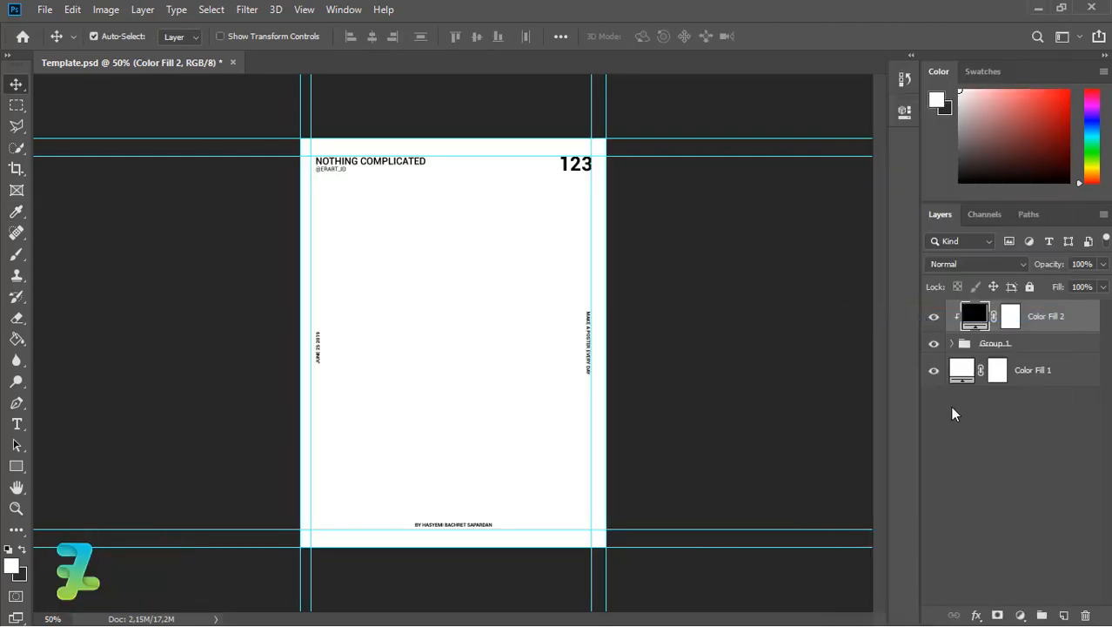
Step: Create an empty layer directly above the white Color Fill 1 and set the foreground color to blue 0000ff
{"action": "left_click", "coordinate": [973, 366]}
{"action": "left_click", "coordinate": [1063, 614]}
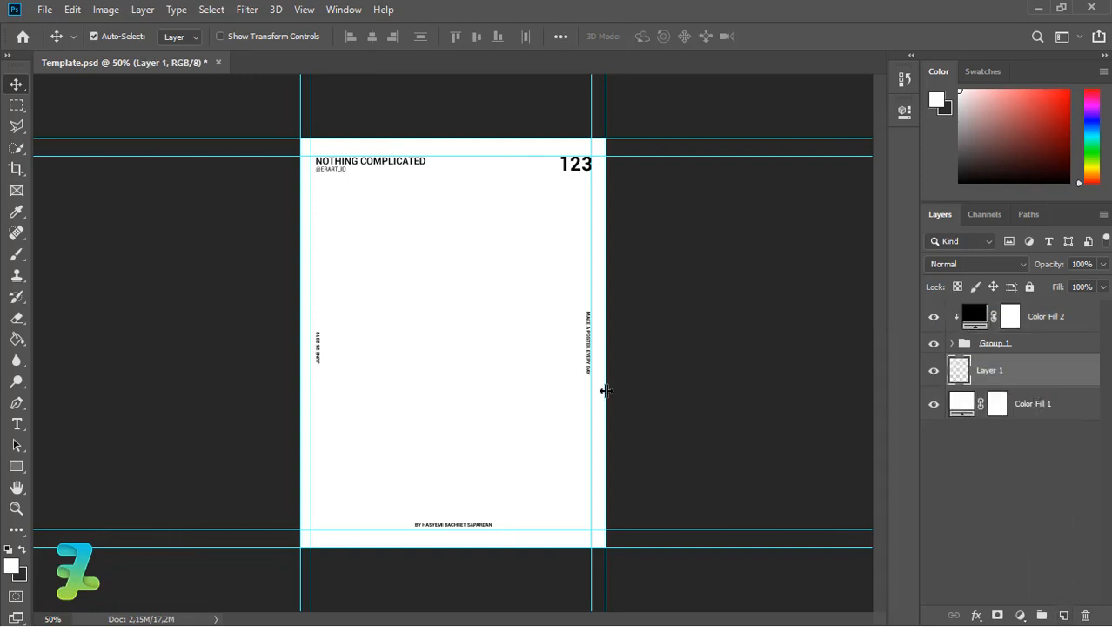
{"action": "left_click", "coordinate": [10, 568]}
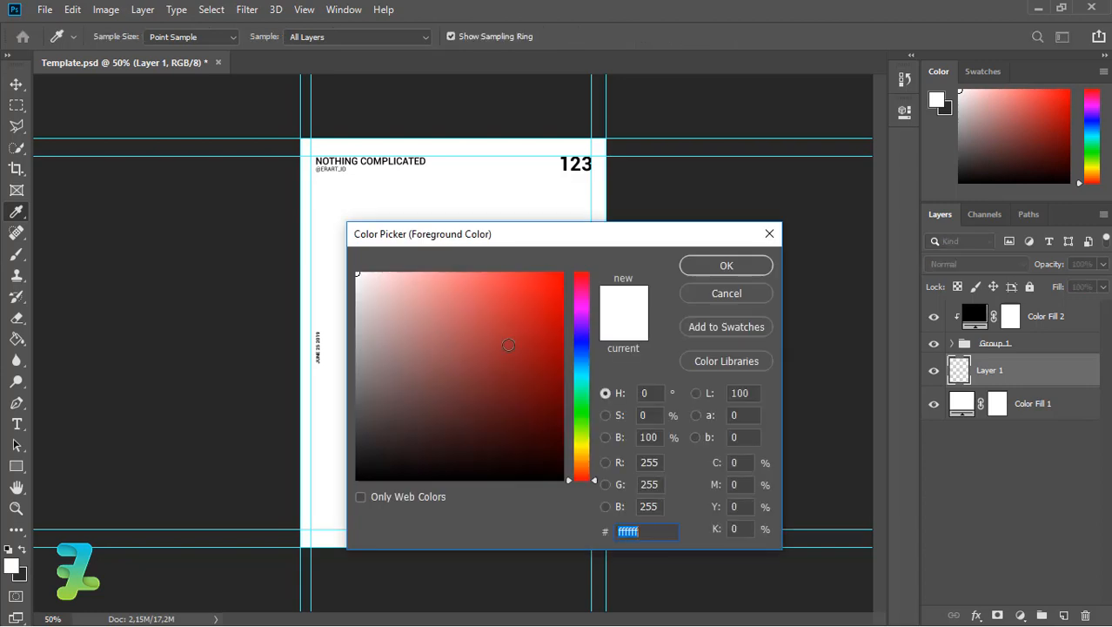
{"action": "left_click", "coordinate": [574, 344]}
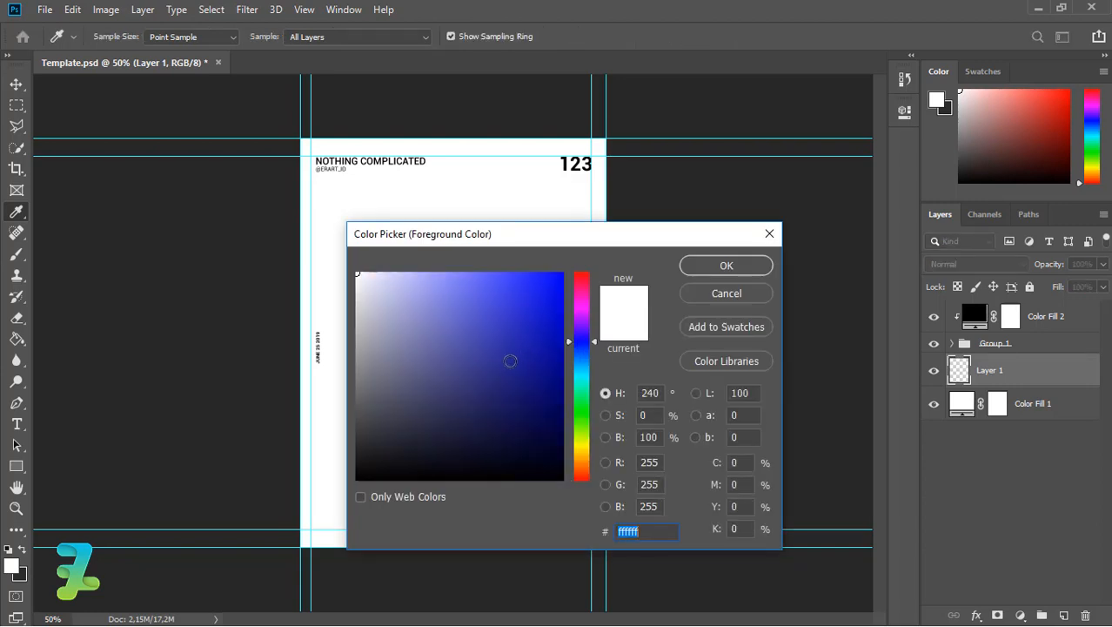
{"action": "mouse_move", "coordinate": [510, 360]}
{"action": "left_mouse_down"}
{"action": "mouse_move", "coordinate": [554, 277]}
{"action": "mouse_move", "coordinate": [577, 256]}
{"action": "left_mouse_up"}
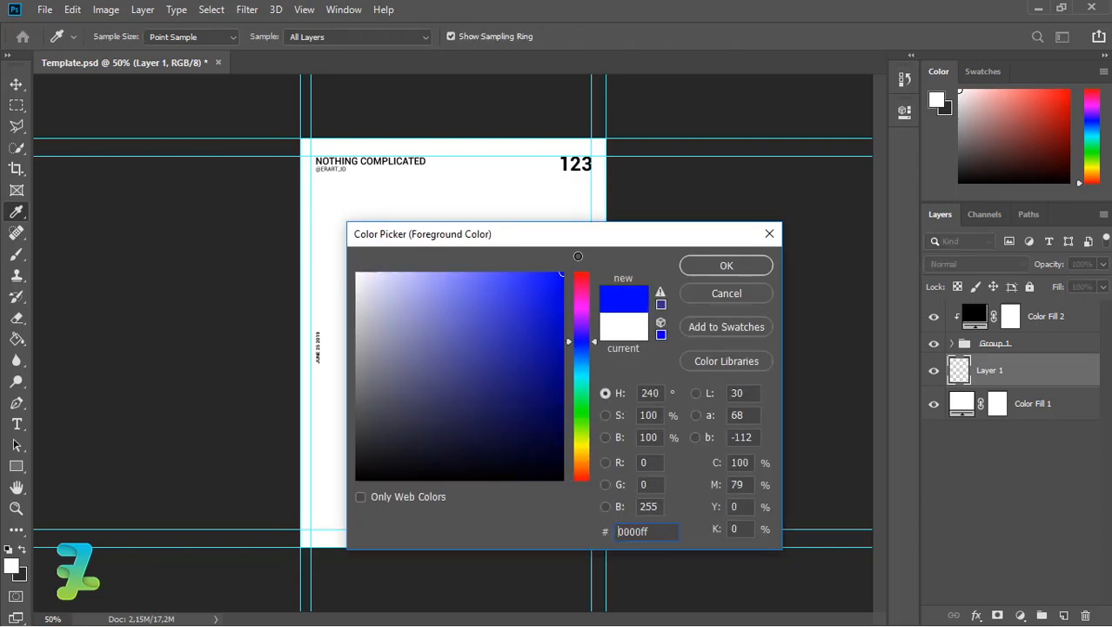
{"action": "left_click", "coordinate": [692, 265]}
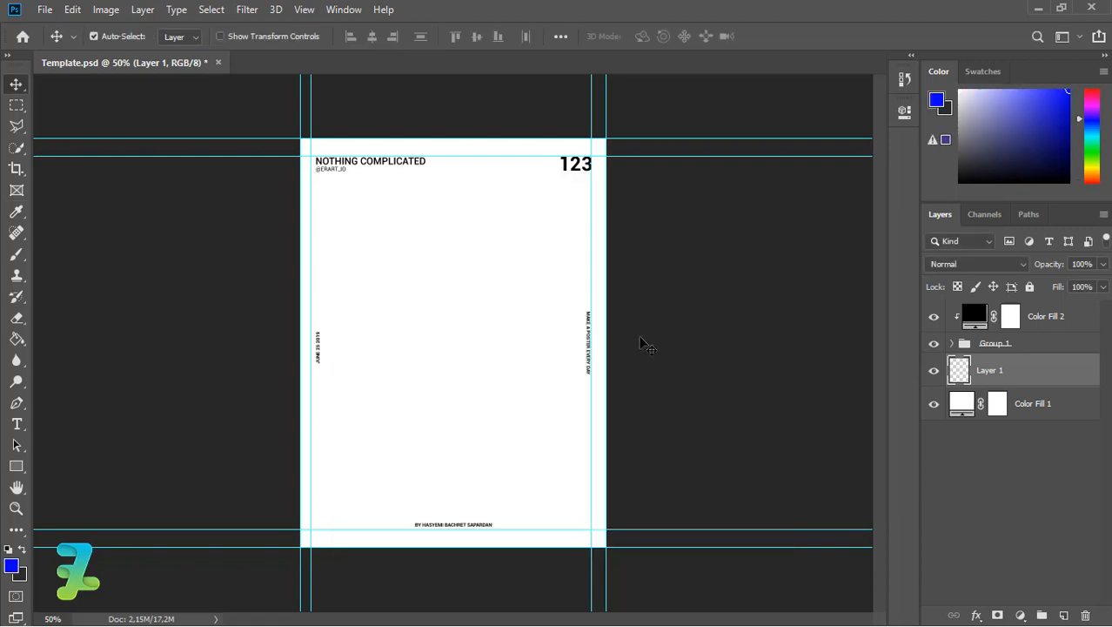
Step: Set the Brush to 0% hardness and 300 px, try a blue dab on the poster and undo it
{"action": "left_click", "coordinate": [16, 253]}
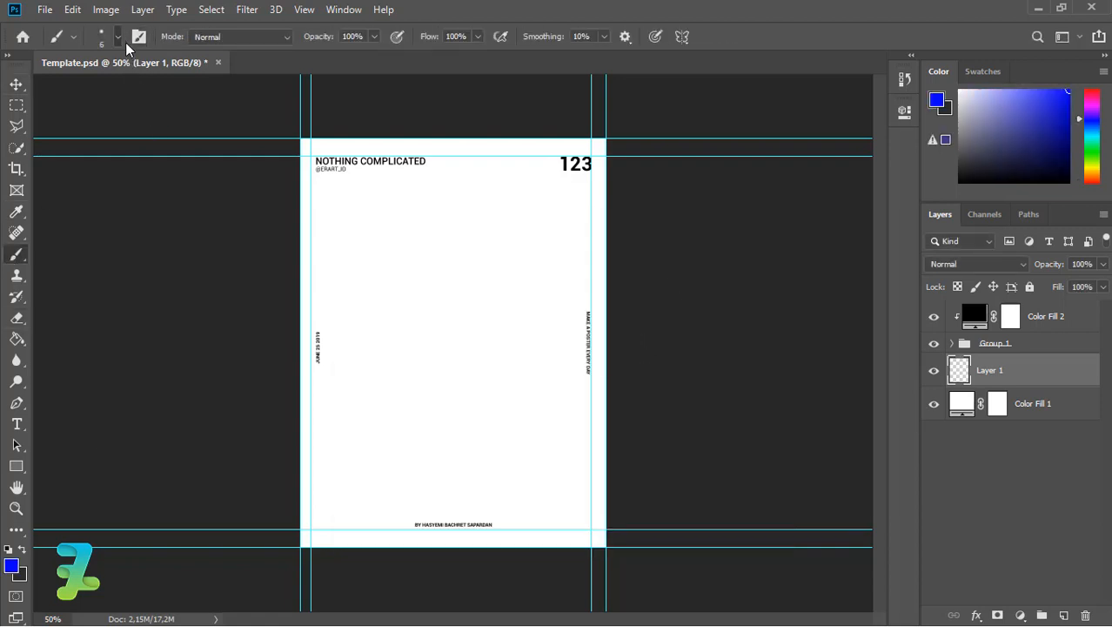
{"action": "left_click", "coordinate": [125, 42]}
{"action": "mouse_move", "coordinate": [111, 122]}
{"action": "left_mouse_down"}
{"action": "mouse_move", "coordinate": [192, 130]}
{"action": "mouse_move", "coordinate": [85, 130]}
{"action": "left_mouse_up"}
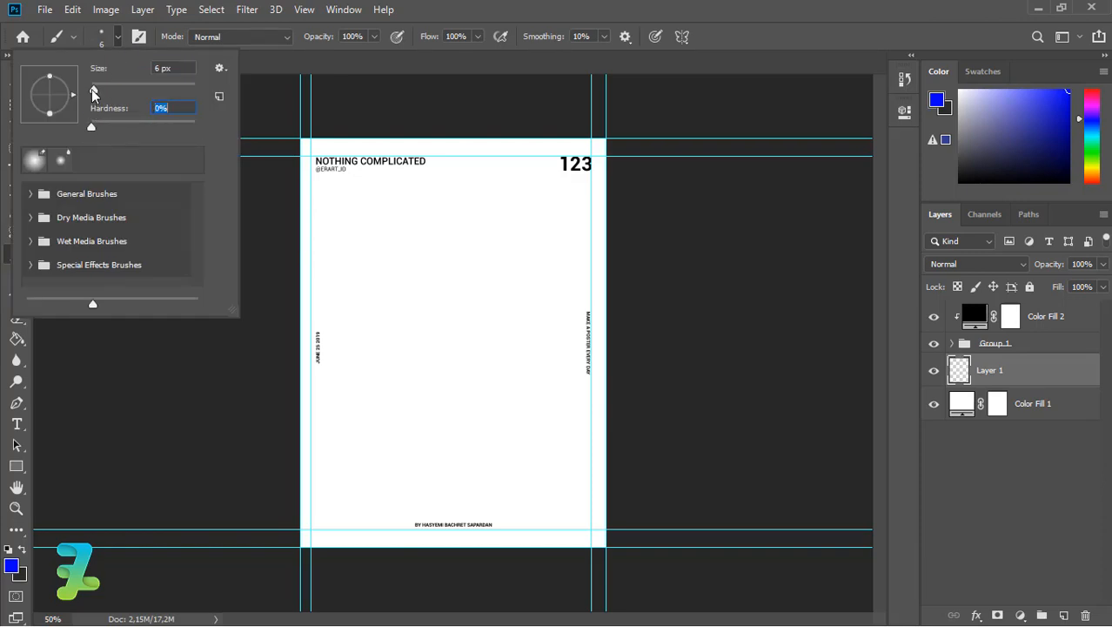
{"action": "left_click_drag", "start_coordinate": [93, 89], "coordinate": [192, 90]}
{"action": "left_click", "coordinate": [118, 40]}
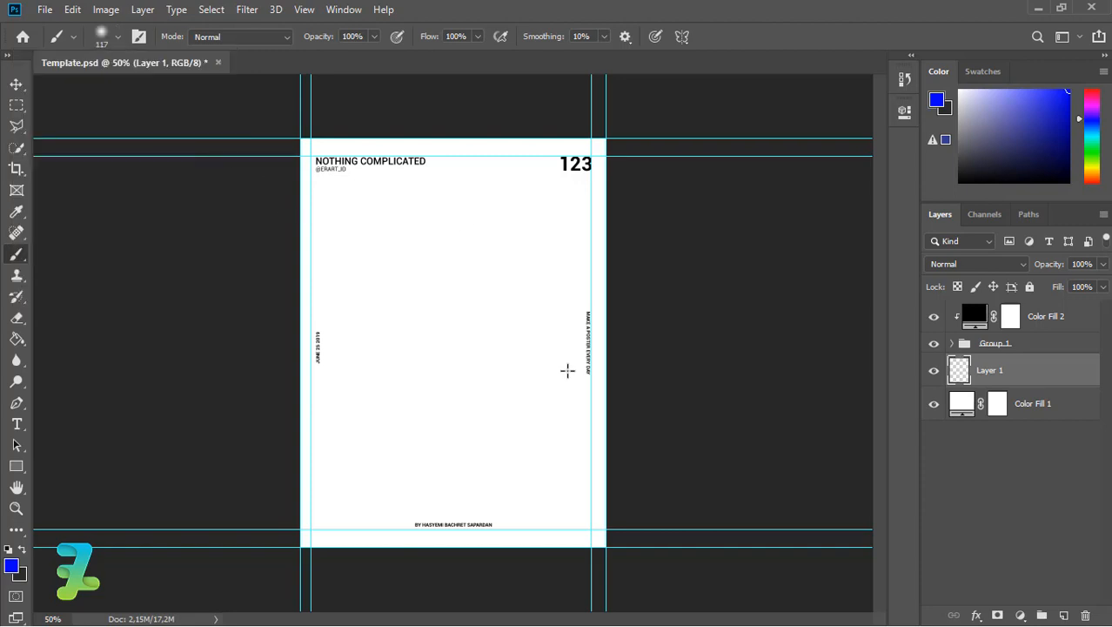
{"action": "left_click", "coordinate": [566, 349]}
{"action": "key", "text": "ctrl+z"}
Step: Set the foreground color to the lighter blue 0048ff and return to the Brush tool
{"action": "left_click", "coordinate": [11, 566]}
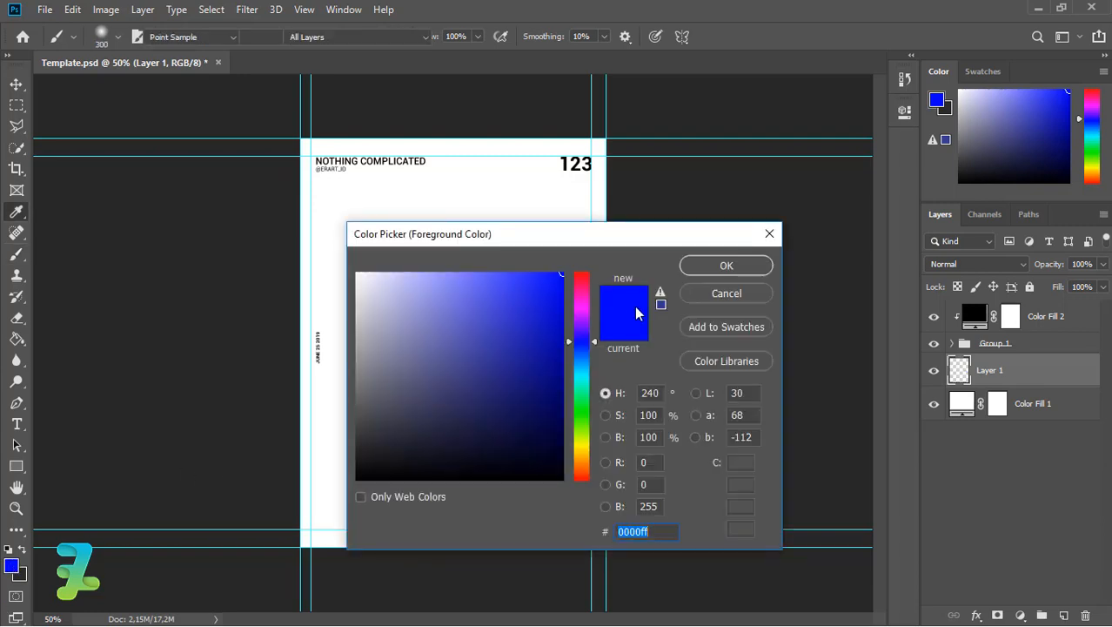
{"action": "left_click", "coordinate": [502, 273]}
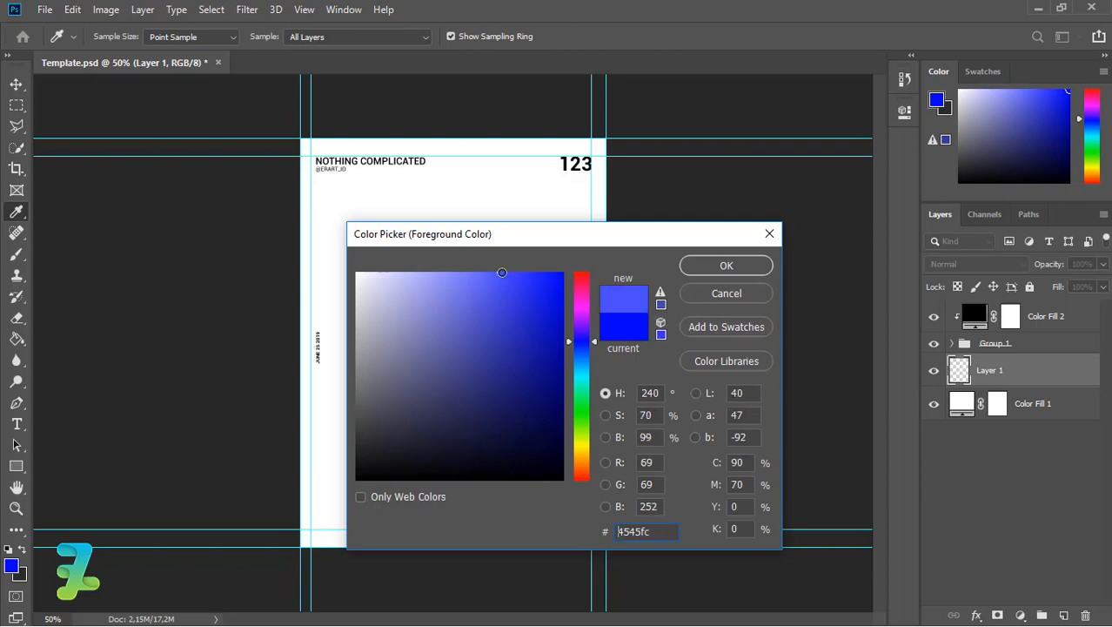
{"action": "left_click", "coordinate": [581, 350]}
{"action": "mouse_move", "coordinate": [544, 294]}
{"action": "left_mouse_down"}
{"action": "mouse_move", "coordinate": [560, 268]}
{"action": "mouse_move", "coordinate": [602, 277]}
{"action": "left_mouse_up"}
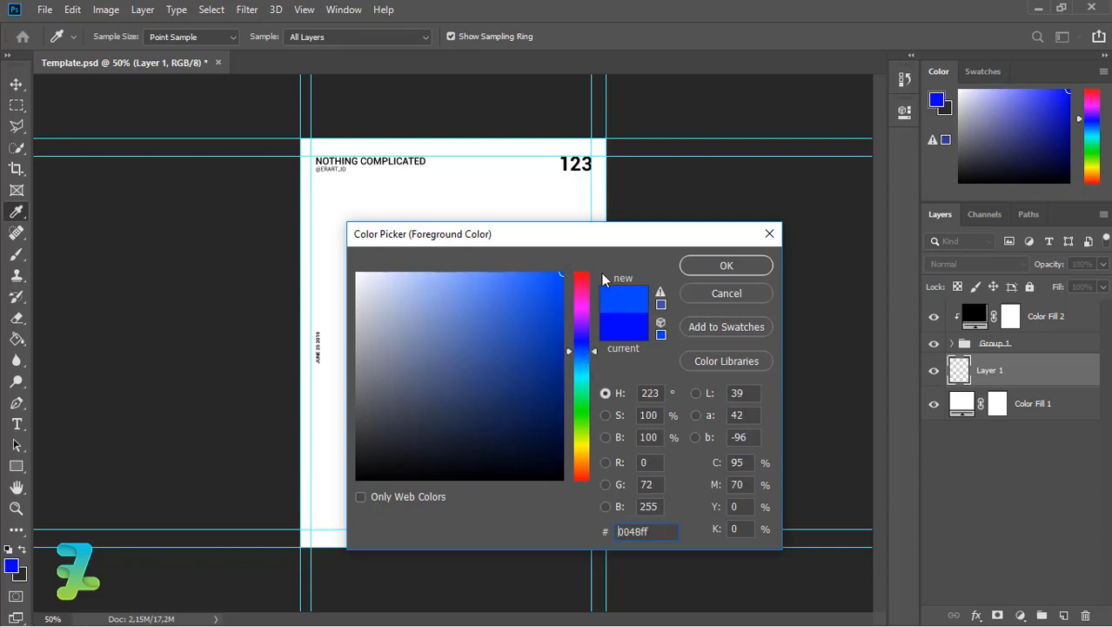
{"action": "left_click", "coordinate": [721, 265]}
{"action": "key", "text": "b"}
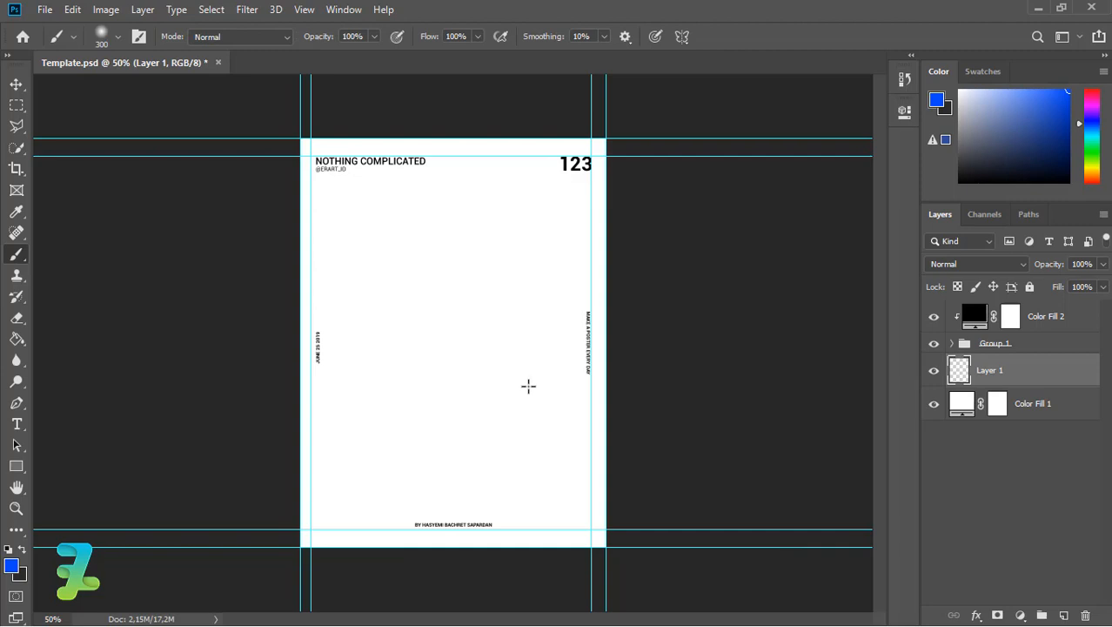
Step: Paint one soft 300 px blue spot on Layer 1, near the poster's right side just below mid-height
{"action": "left_click", "coordinate": [528, 386]}
{"action": "key", "text": "ctrl+z"}
{"action": "left_click", "coordinate": [540, 372]}
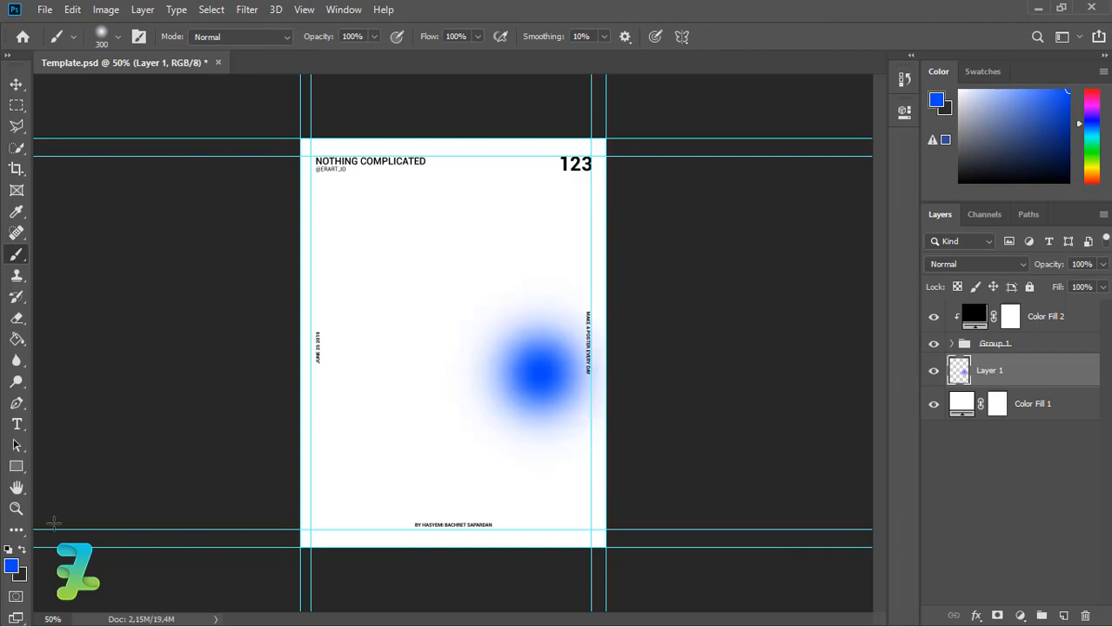
Step: Set the foreground color to orange ff4e00 and return to the Brush tool
{"action": "left_click", "coordinate": [12, 567]}
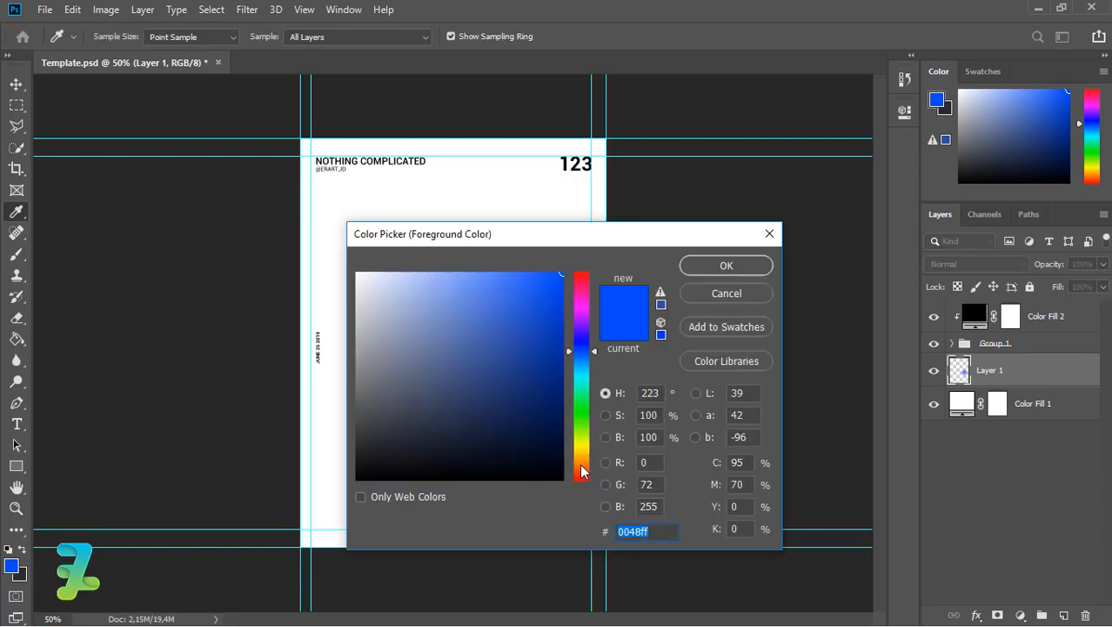
{"action": "left_click", "coordinate": [581, 471]}
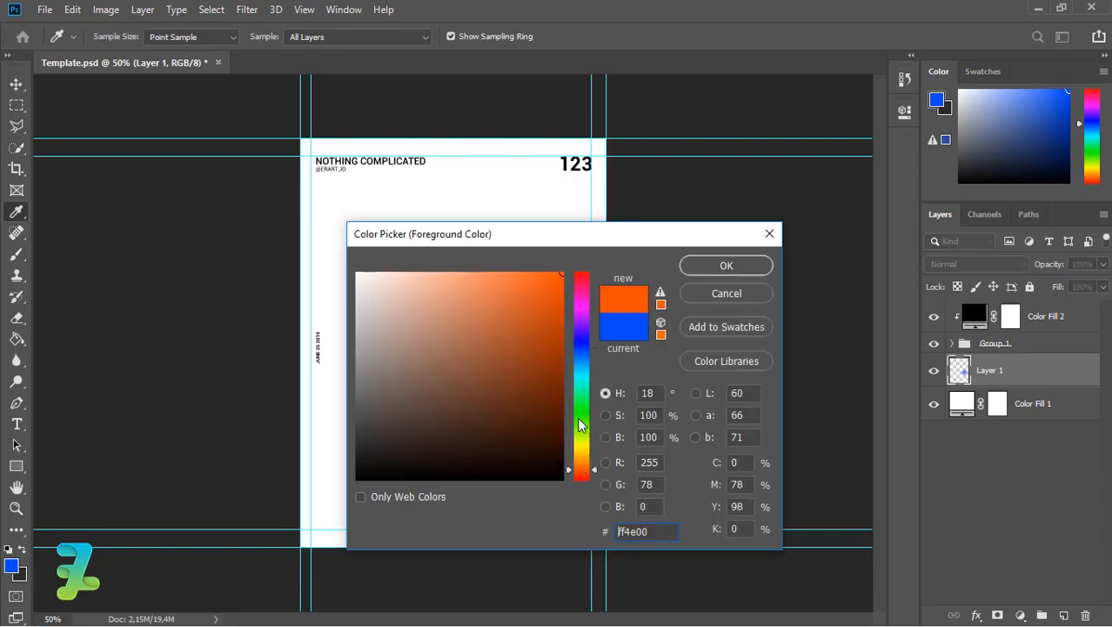
{"action": "left_click", "coordinate": [715, 266]}
{"action": "key", "text": "b"}
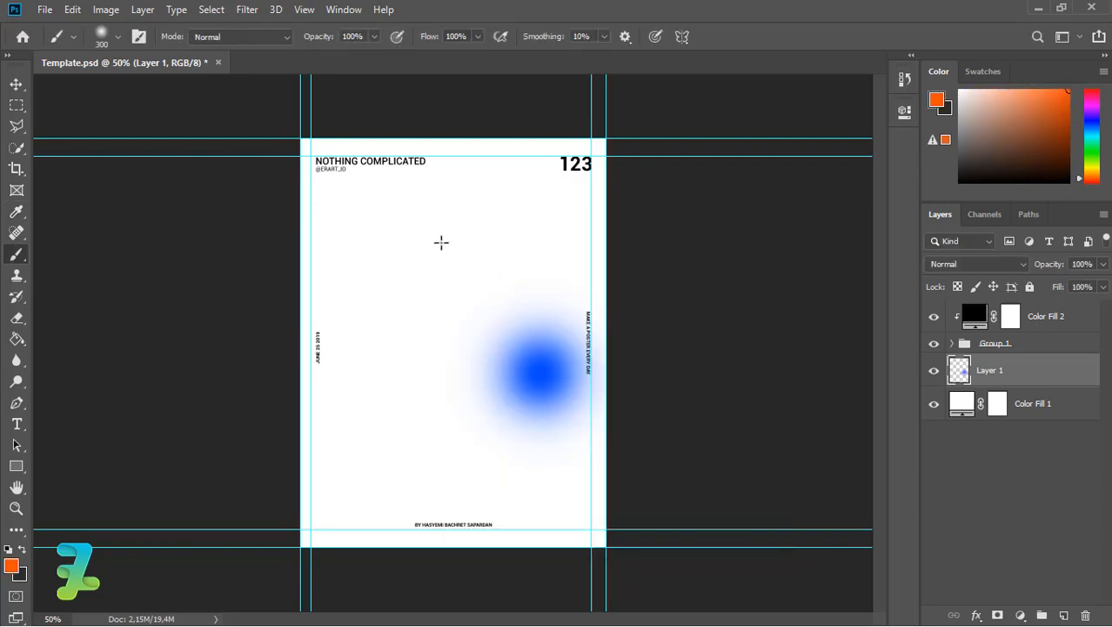
Step: Paint a large soft orange glow over the upper middle of the poster with a 700 px brush, undoing the trial dabs
{"action": "left_click", "coordinate": [441, 242]}
{"action": "key", "text": "ctrl+z"}
{"action": "left_click", "coordinate": [475, 278]}
{"action": "key", "text": "ctrl+z"}
{"action": "left_click", "coordinate": [461, 300]}
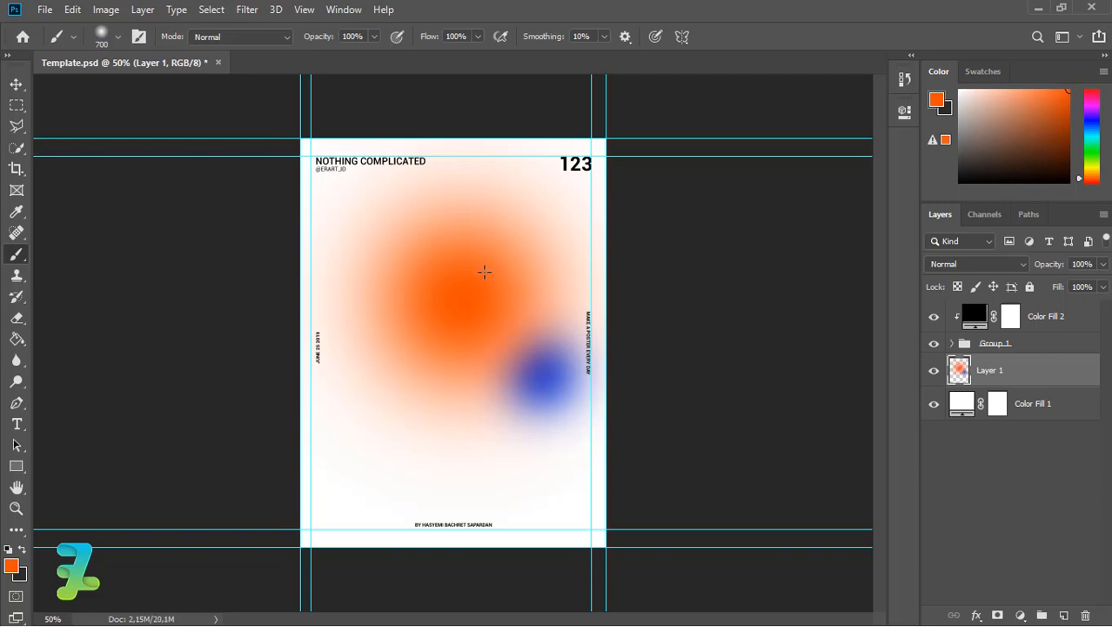
{"action": "left_click_drag", "start_coordinate": [477, 257], "coordinate": [476, 319]}
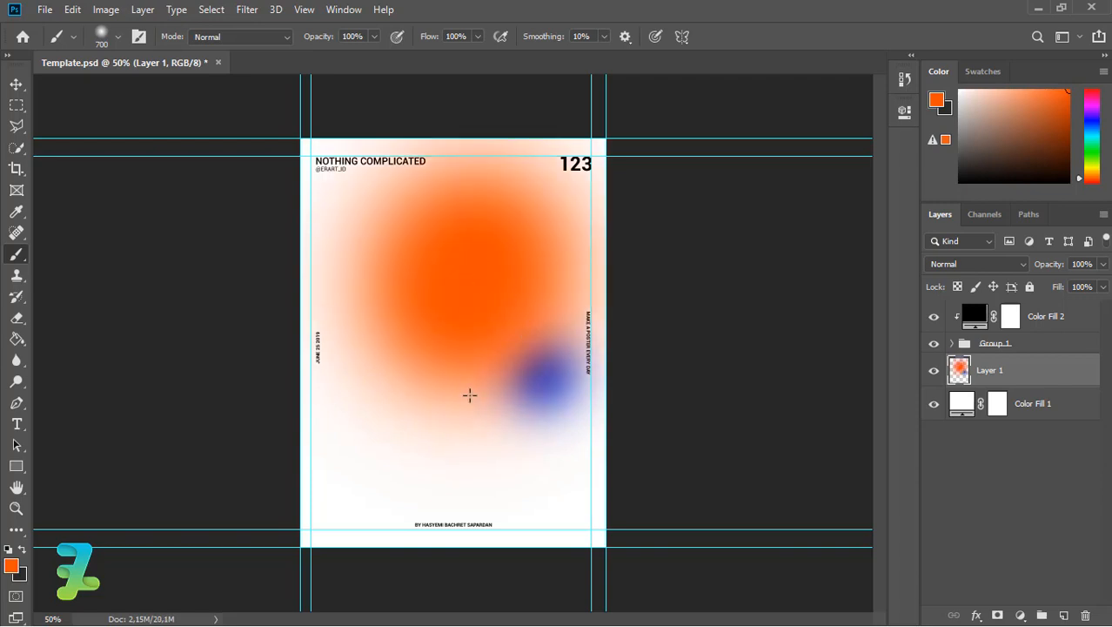
Step: Set the foreground color to yellow fff600 and paint one soft 700 px glow at the poster's lower right, below the blue spot
{"action": "left_click", "coordinate": [12, 565]}
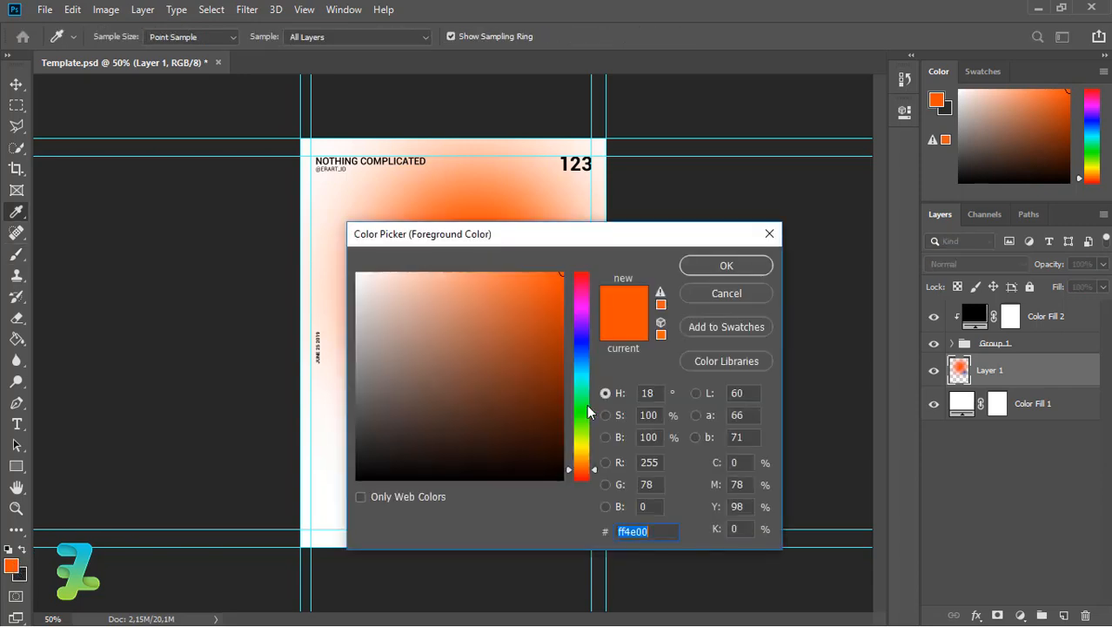
{"action": "left_click", "coordinate": [582, 446]}
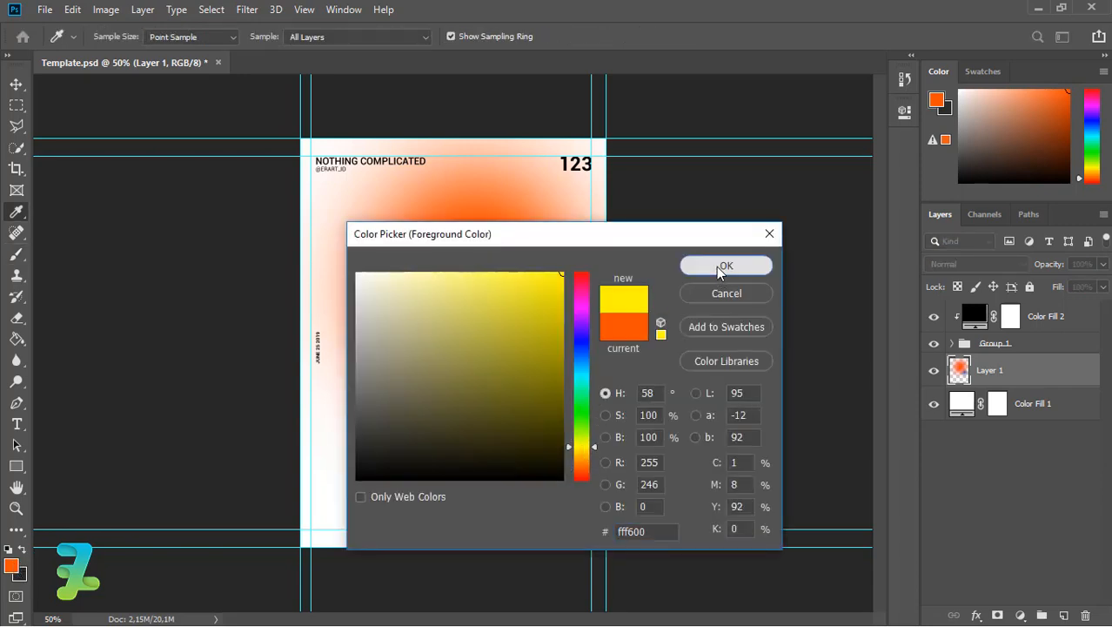
{"action": "left_click", "coordinate": [716, 266]}
{"action": "left_click", "coordinate": [501, 457]}
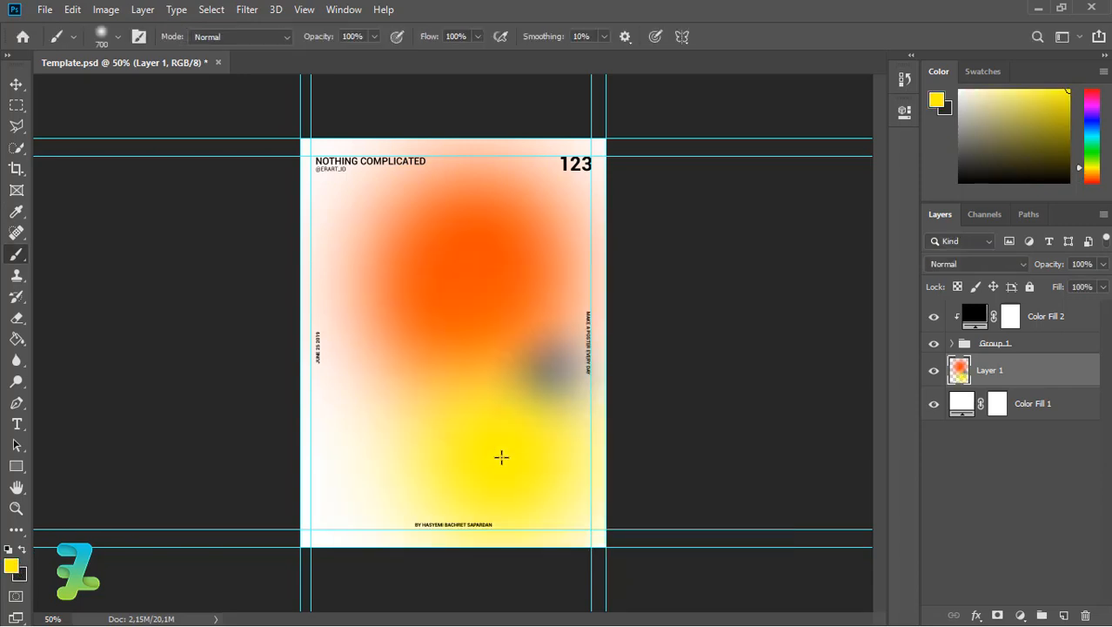
Step: Set the foreground color to magenta f600ff and paint one soft 700 px glow in the poster's lower left area
{"action": "left_click", "coordinate": [8, 568]}
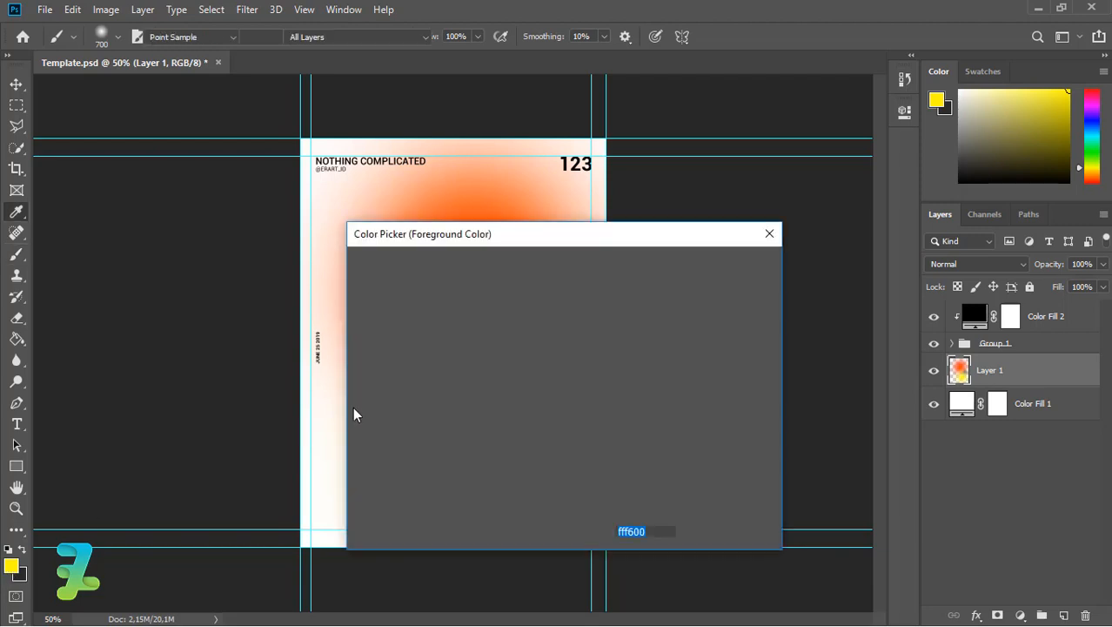
{"action": "left_click", "coordinate": [581, 315]}
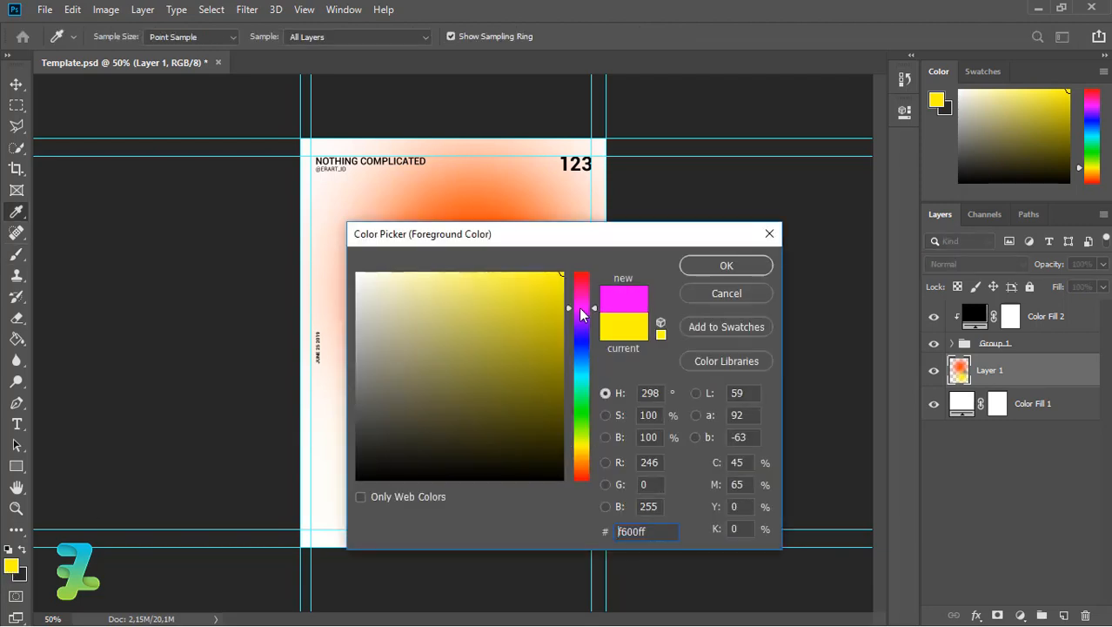
{"action": "left_click", "coordinate": [707, 256]}
{"action": "left_click", "coordinate": [413, 424]}
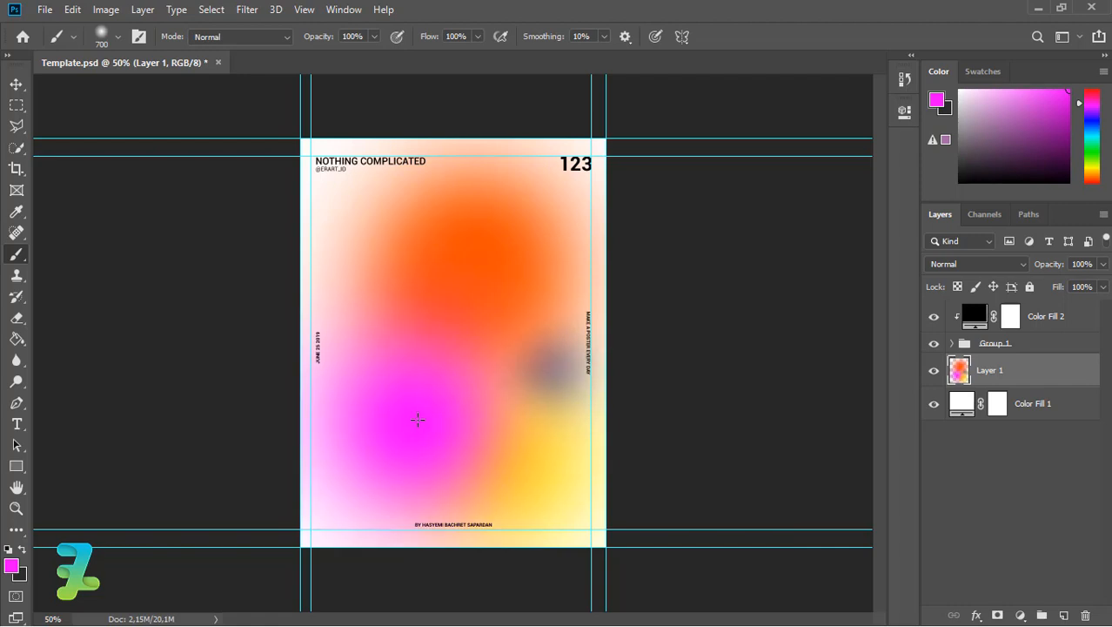
Step: Set the foreground color to blue 007eff and paint a soft 700 px glow centered on the poster's right edge, undoing the trial dab
{"action": "left_click", "coordinate": [10, 567]}
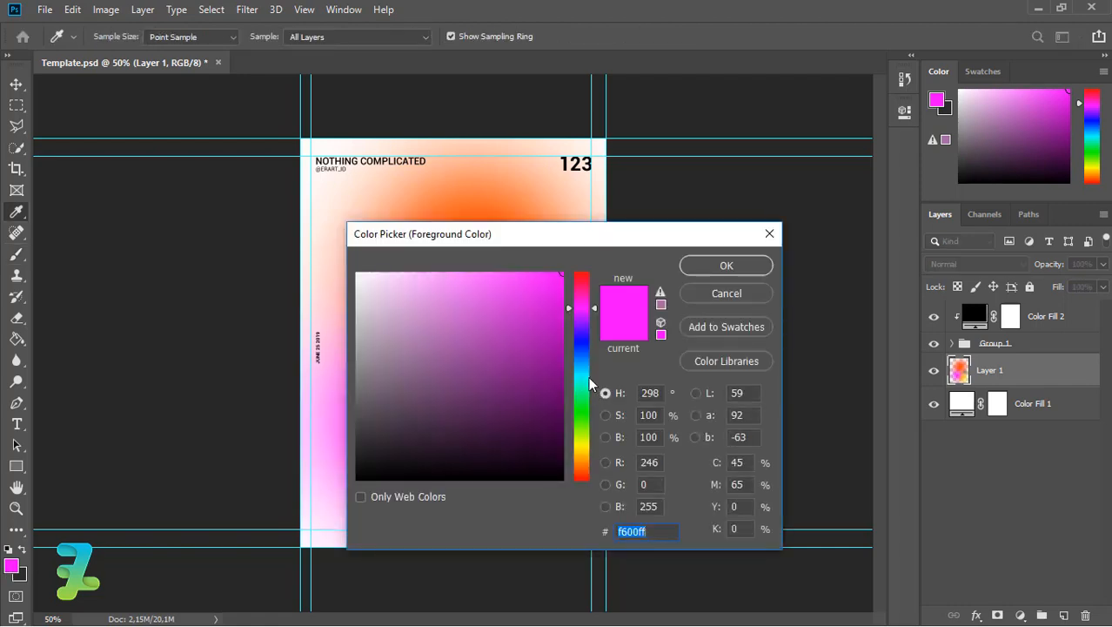
{"action": "left_click", "coordinate": [580, 359]}
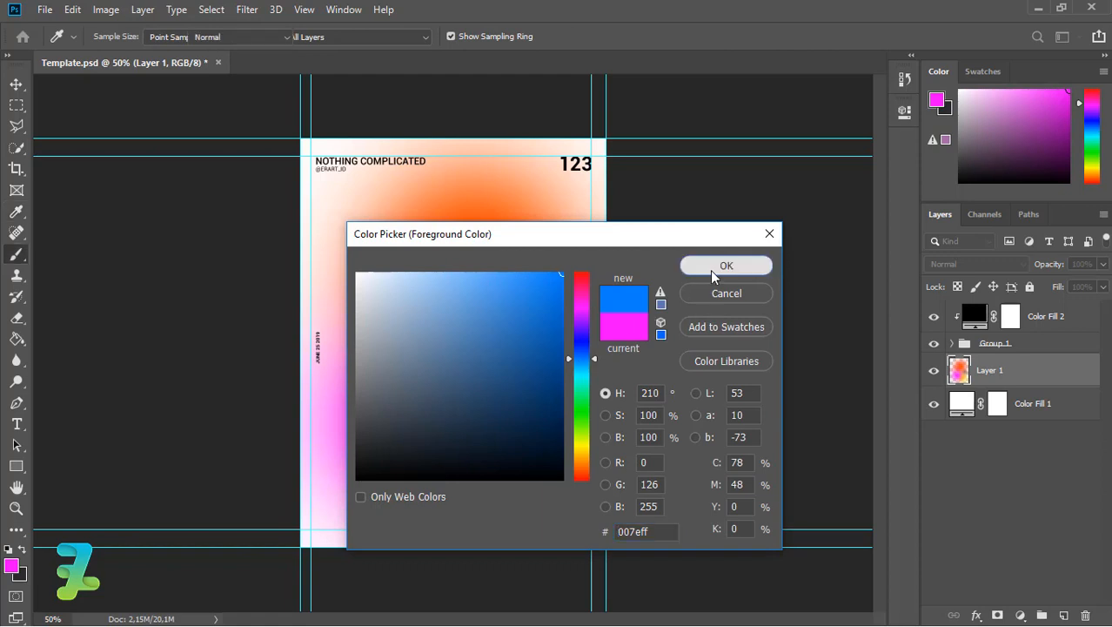
{"action": "left_click", "coordinate": [710, 269]}
{"action": "left_click", "coordinate": [551, 367]}
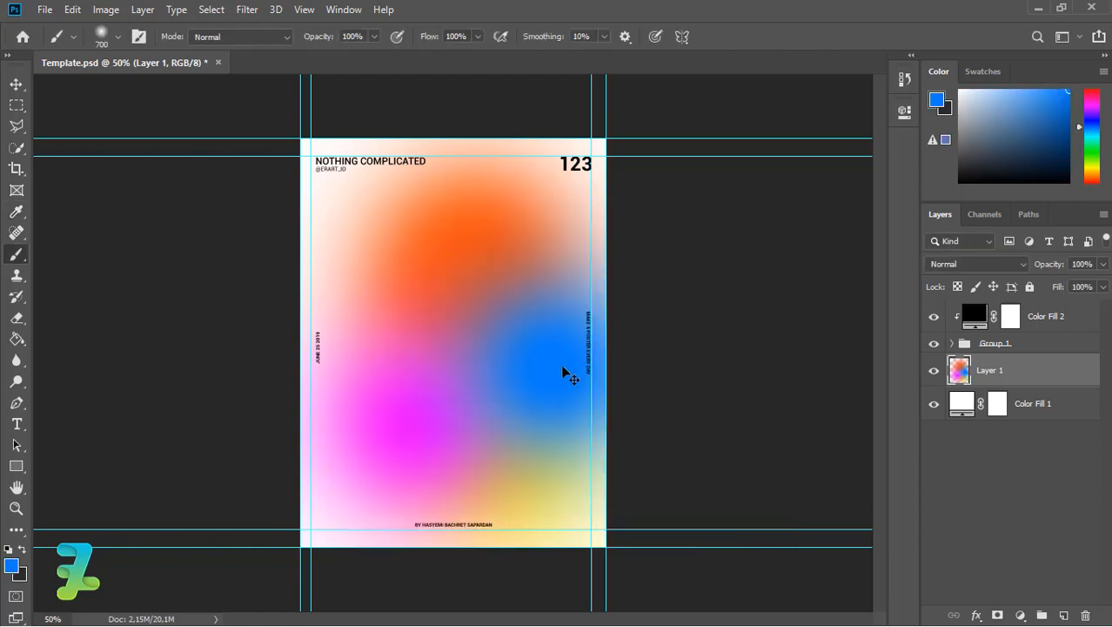
{"action": "left_click_drag", "start_coordinate": [562, 366], "coordinate": [600, 368]}
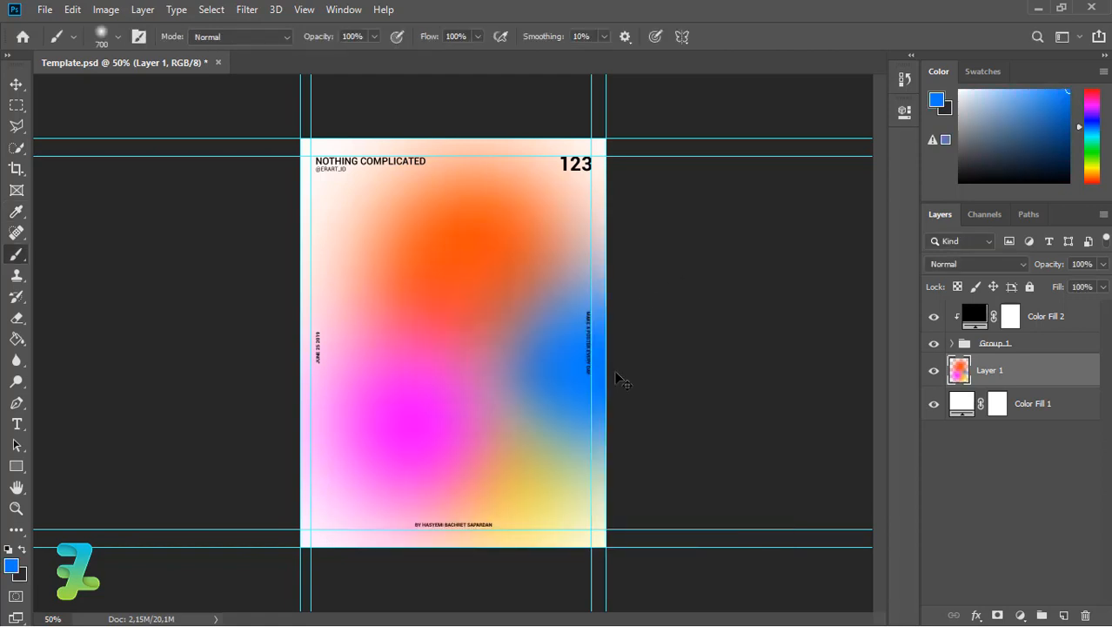
{"action": "key", "text": "ctrl+z"}
{"action": "left_click", "coordinate": [605, 369]}
Step: Set the foreground color to green 00ff24 and paint a soft 700 px glow along the upper part of the poster's right edge
{"action": "left_click", "coordinate": [10, 566]}
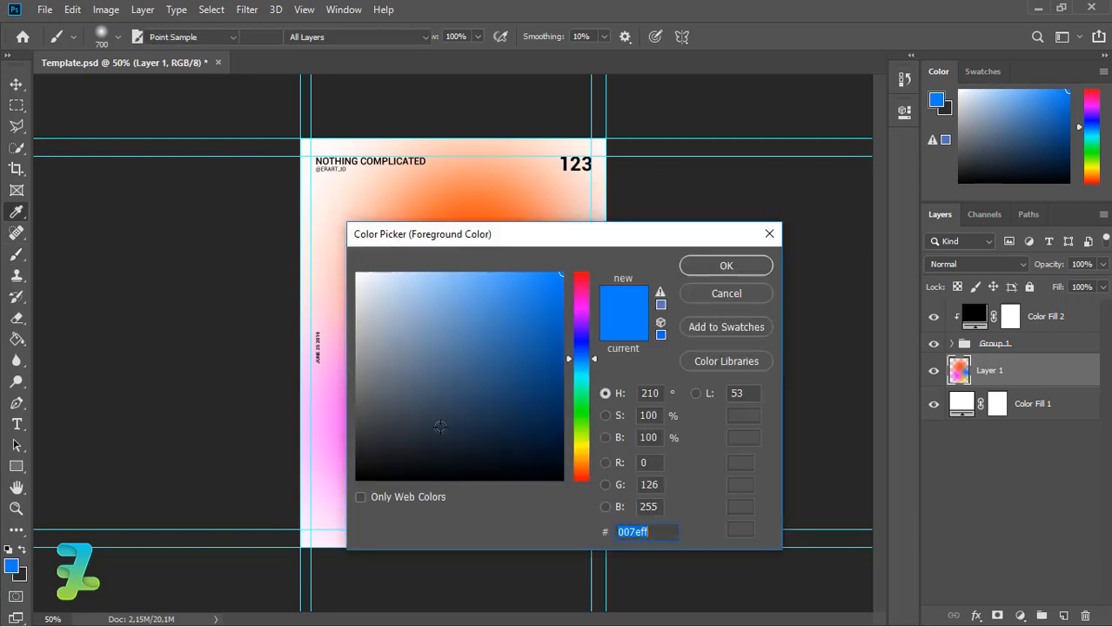
{"action": "left_click", "coordinate": [586, 407]}
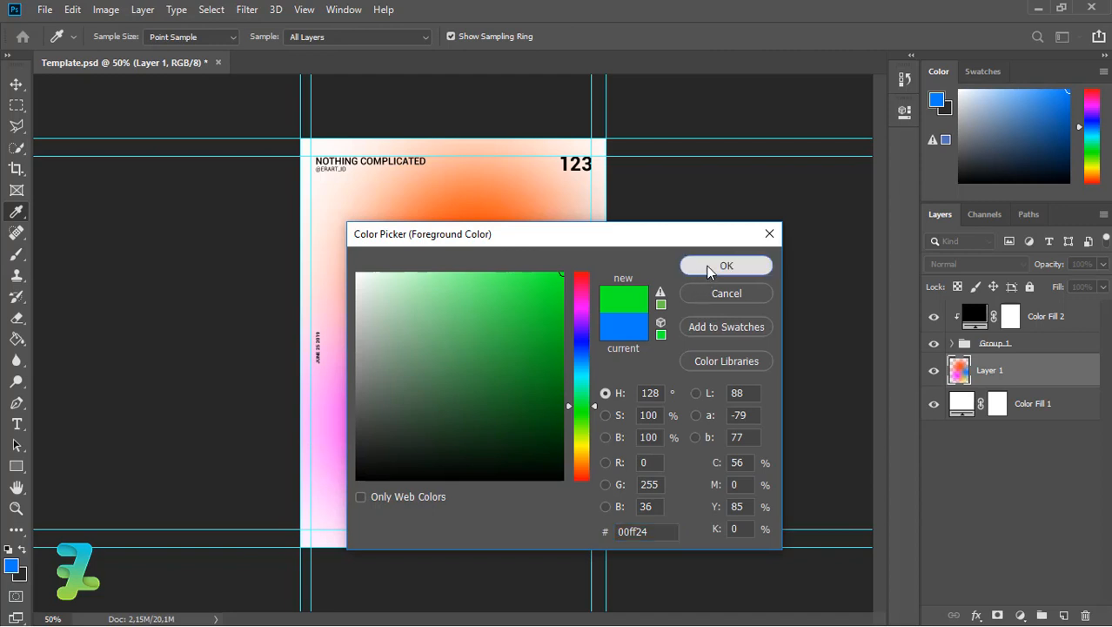
{"action": "left_click", "coordinate": [726, 265]}
{"action": "left_click", "coordinate": [661, 221]}
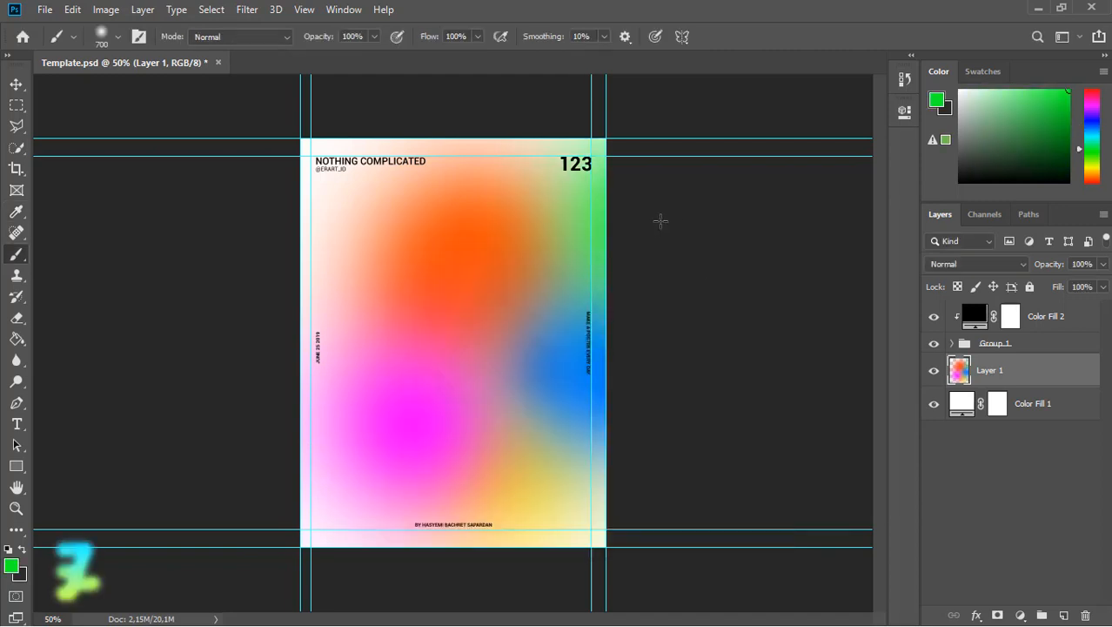
{"action": "key", "text": "ctrl+z"}
{"action": "key", "text": "ctrl+shift+z"}
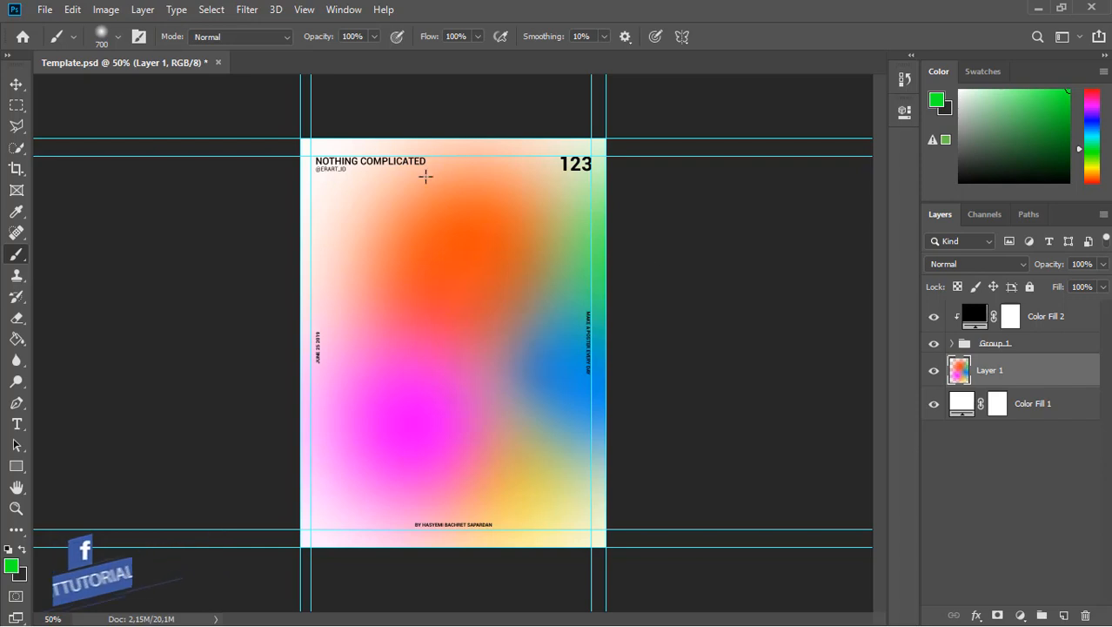
Step: Set the foreground color to dark green 1a942b and paint a soft 700 px glow at the poster's upper left edge
{"action": "left_click", "coordinate": [12, 571]}
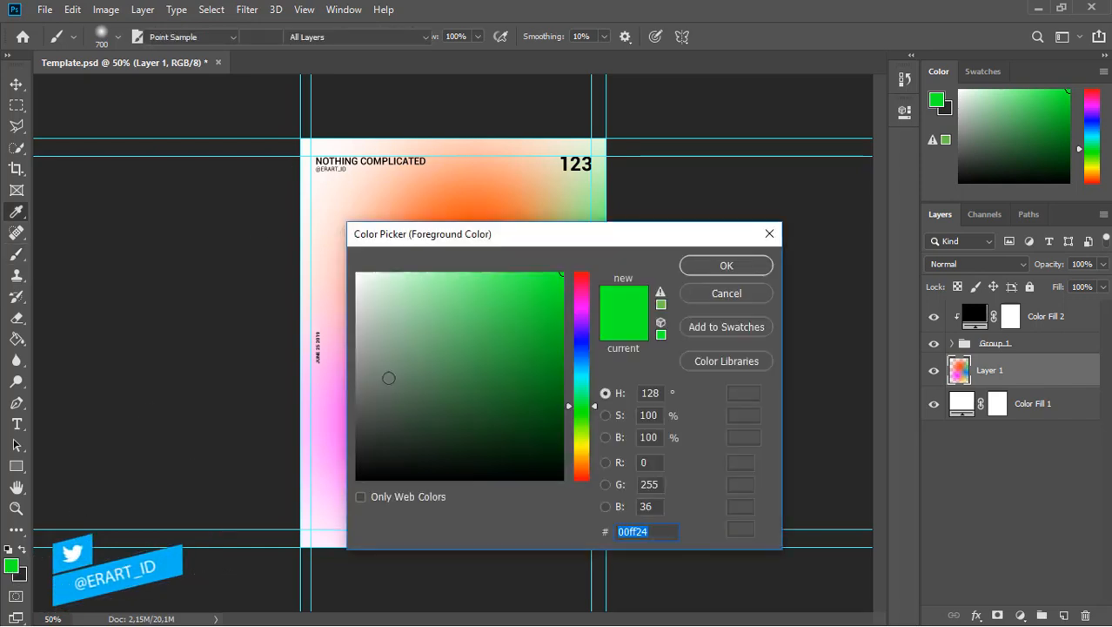
{"action": "left_click_drag", "start_coordinate": [537, 346], "coordinate": [528, 360]}
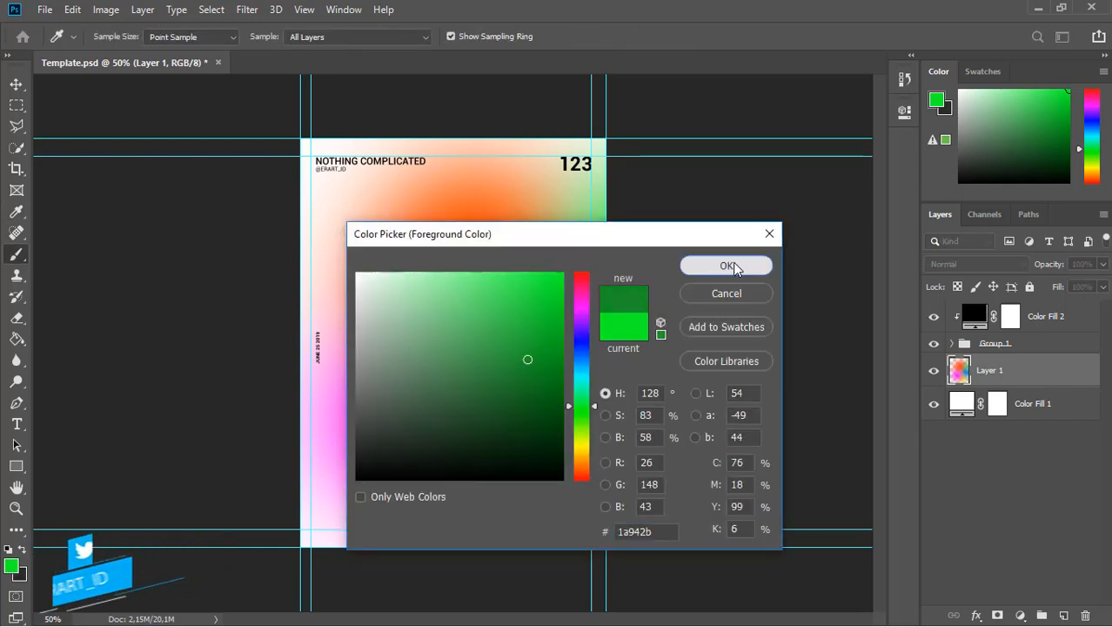
{"action": "left_click", "coordinate": [729, 264]}
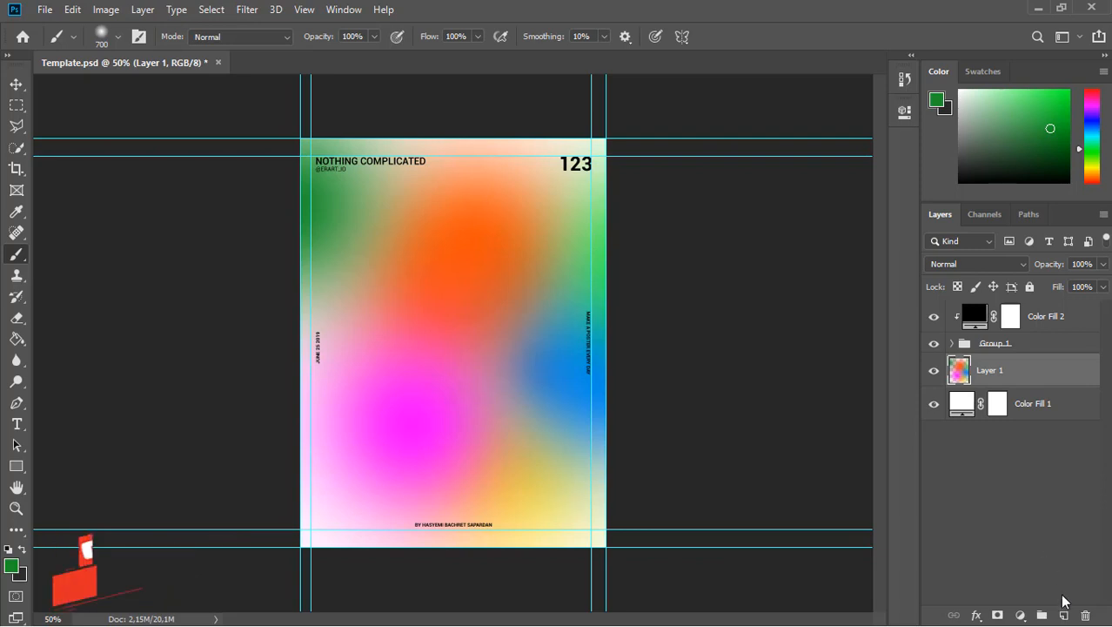
{"action": "left_click", "coordinate": [1064, 615]}
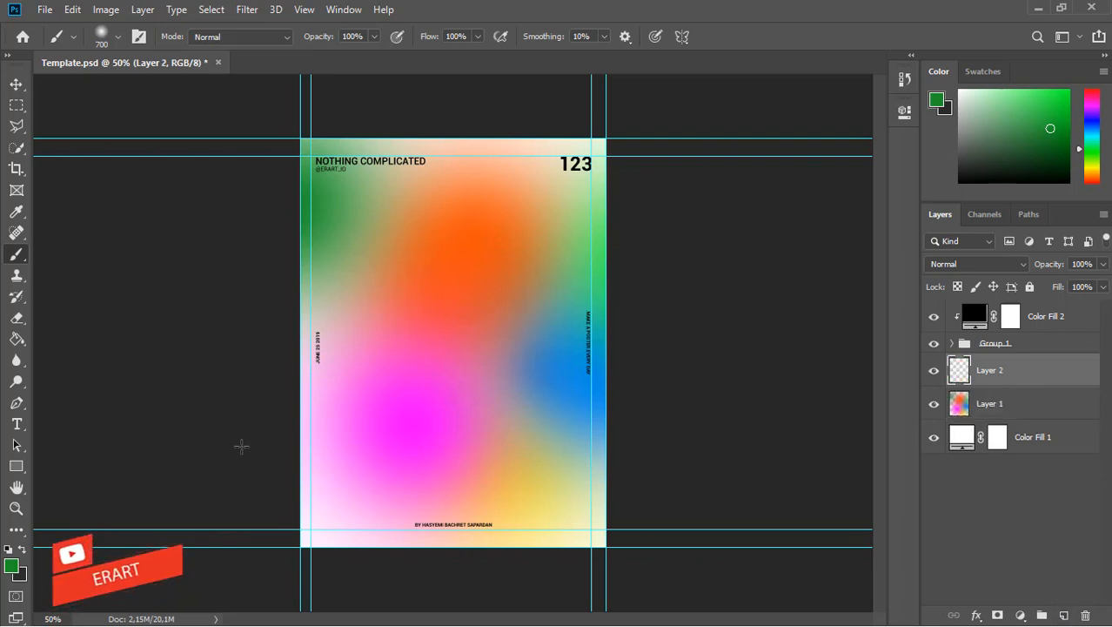
{"action": "left_click", "coordinate": [16, 468]}
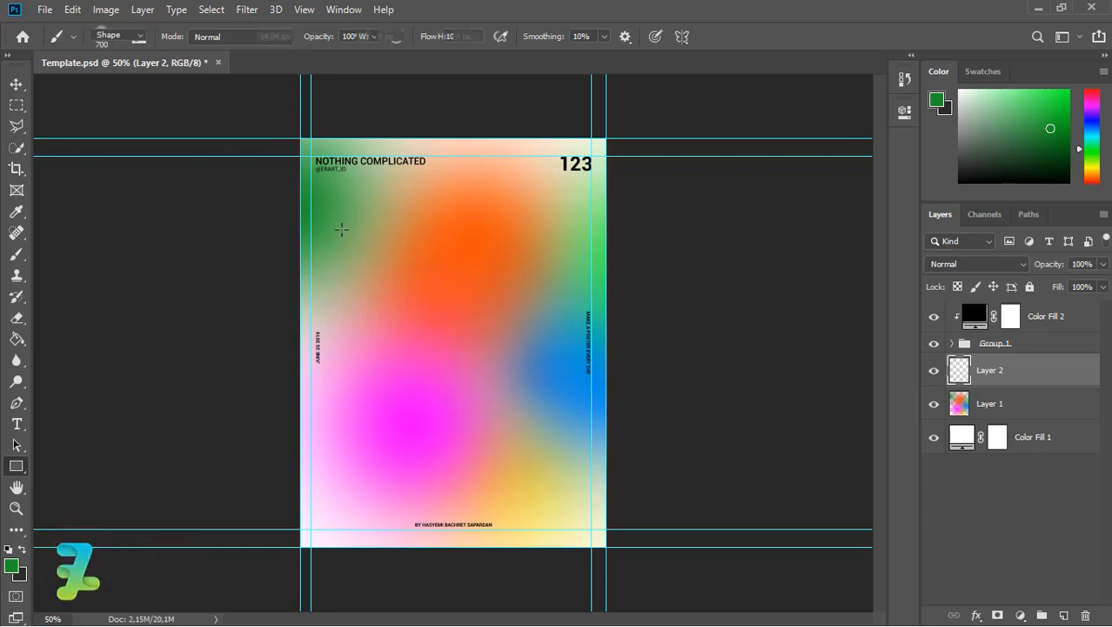
{"action": "left_click_drag", "start_coordinate": [282, 120], "coordinate": [344, 249]}
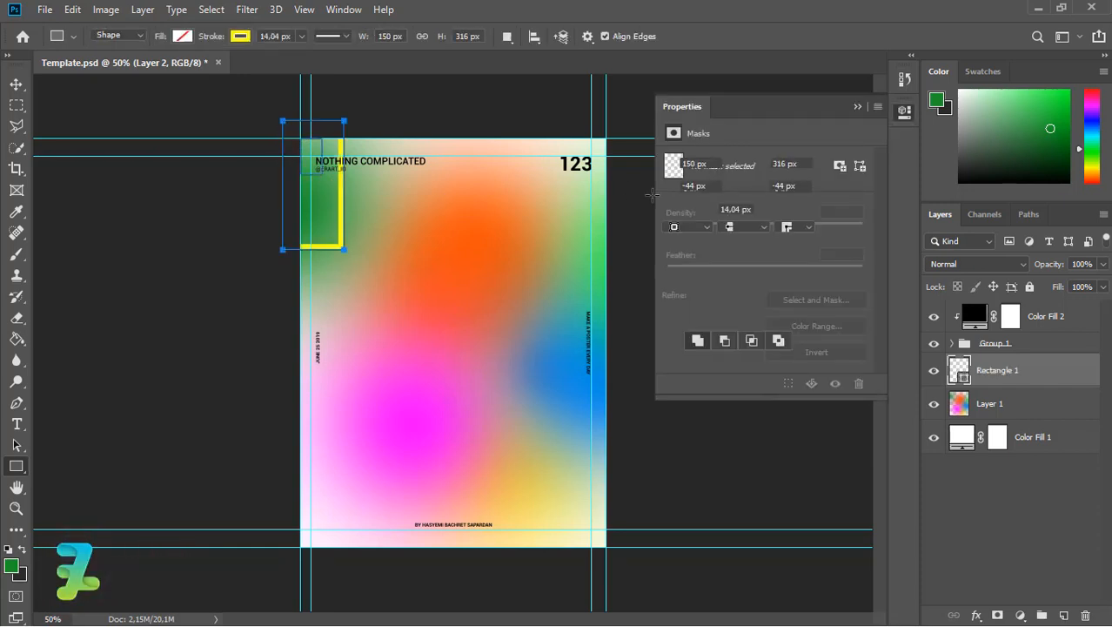
{"action": "left_click_drag", "start_coordinate": [301, 138], "coordinate": [322, 174]}
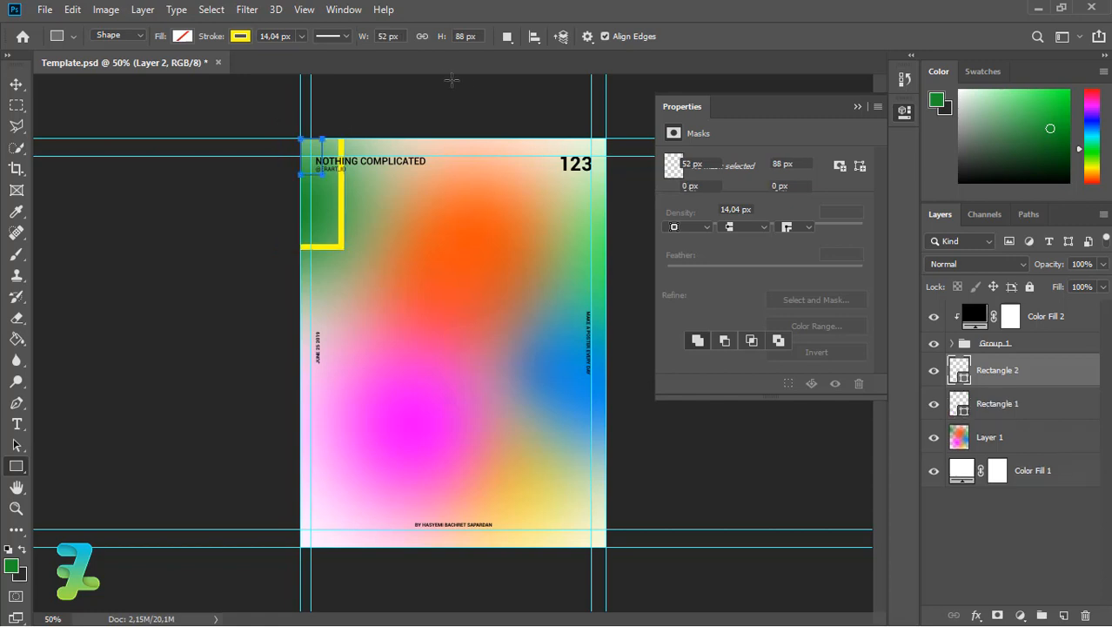
{"action": "left_click", "coordinate": [245, 37]}
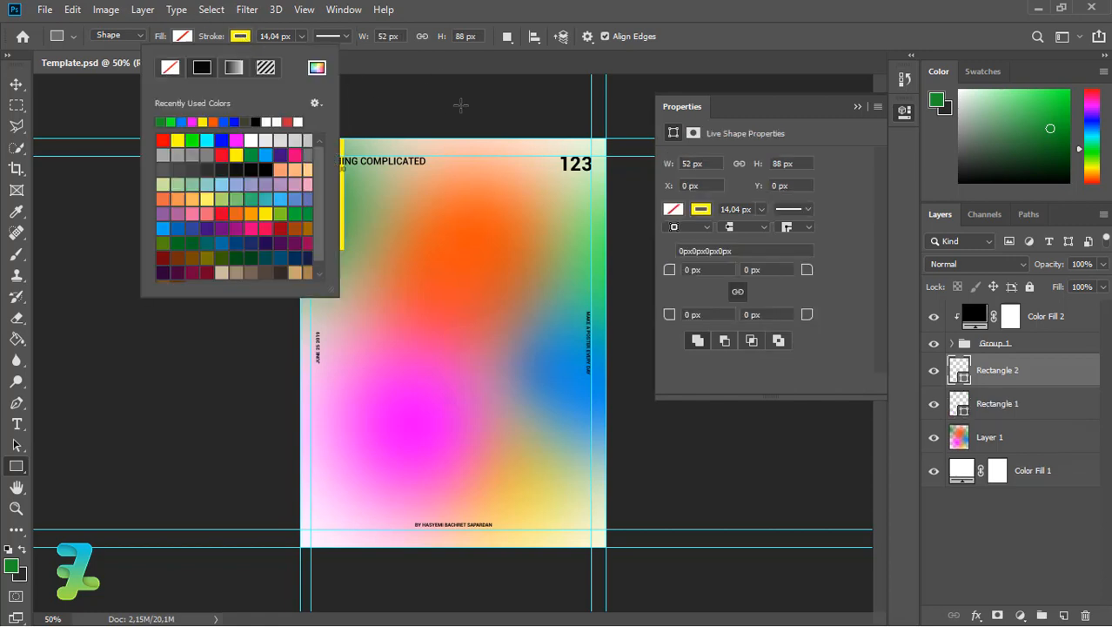
{"action": "left_click", "coordinate": [16, 83]}
{"action": "left_click", "coordinate": [15, 83]}
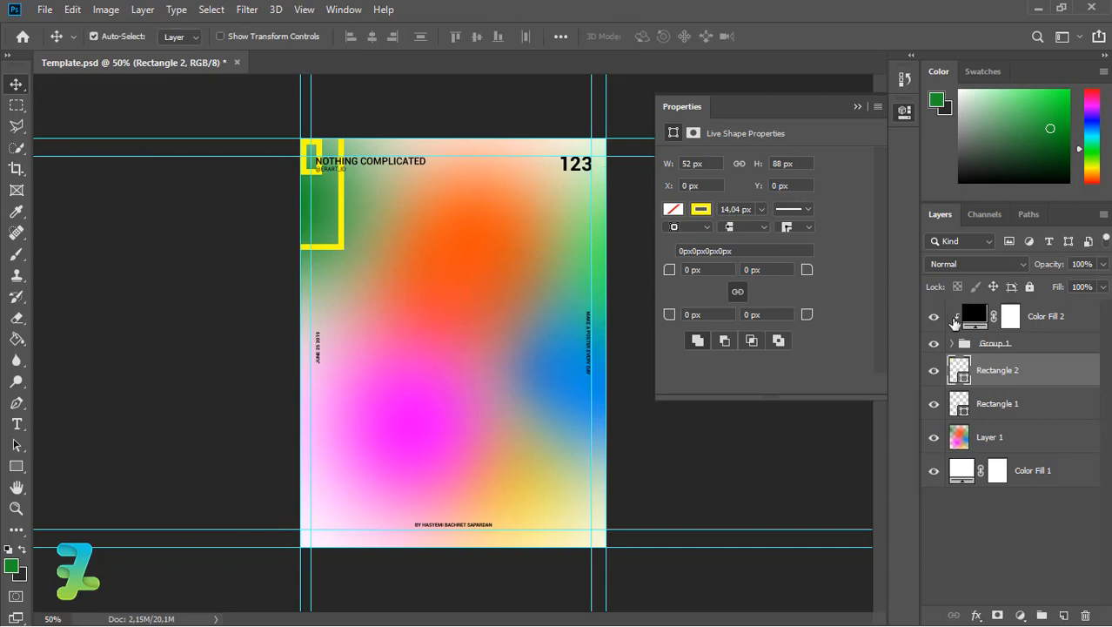
{"action": "left_click", "coordinate": [961, 399], "text": "shift"}
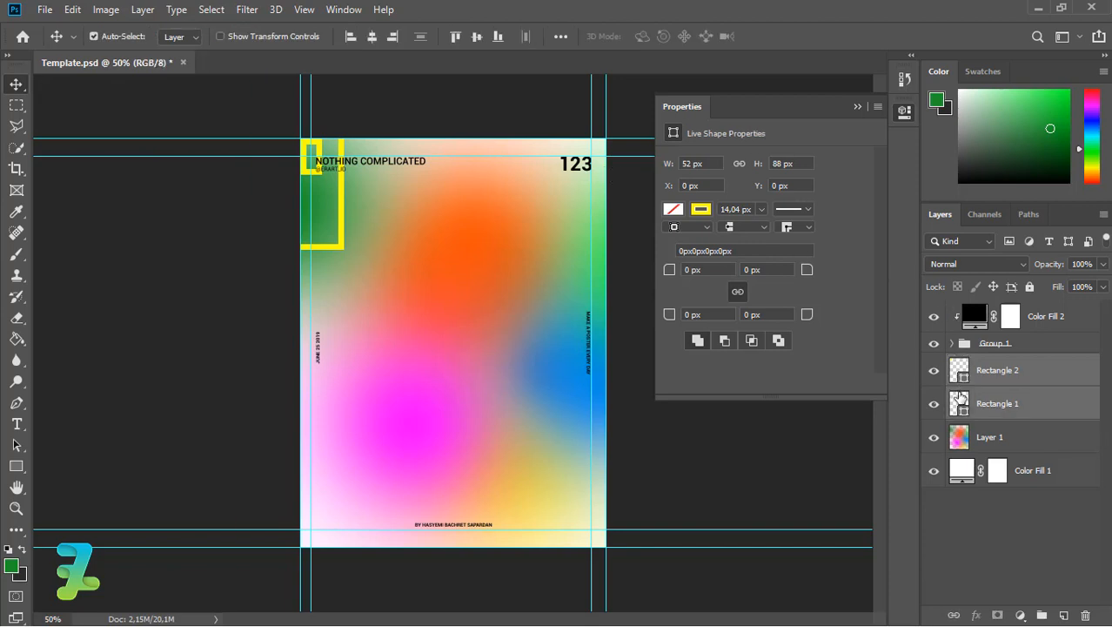
{"action": "key", "text": "Delete"}
Step: Draw a white rectangle without stroke, about 178 by 1002 px, covering the poster's left side from top to bottom
{"action": "left_click", "coordinate": [17, 466]}
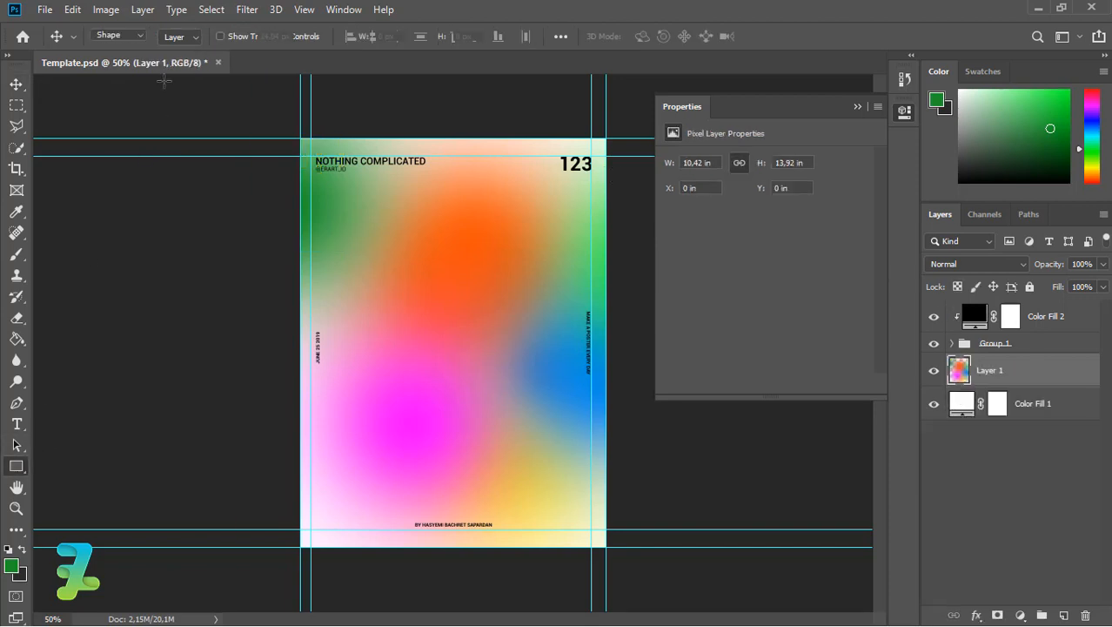
{"action": "left_click", "coordinate": [182, 36]}
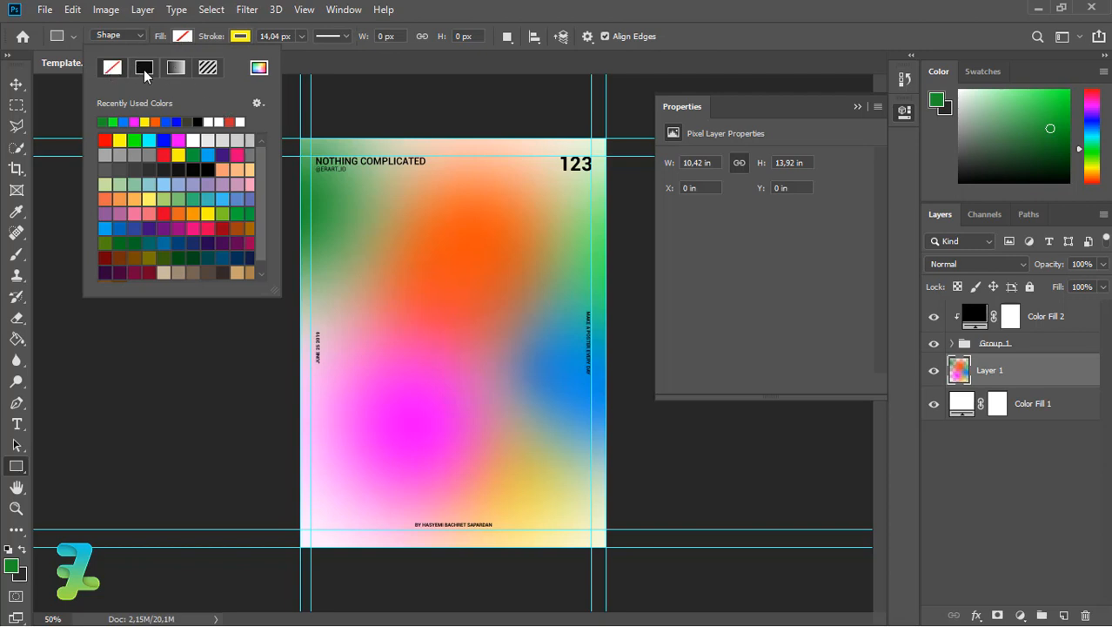
{"action": "left_click", "coordinate": [218, 122]}
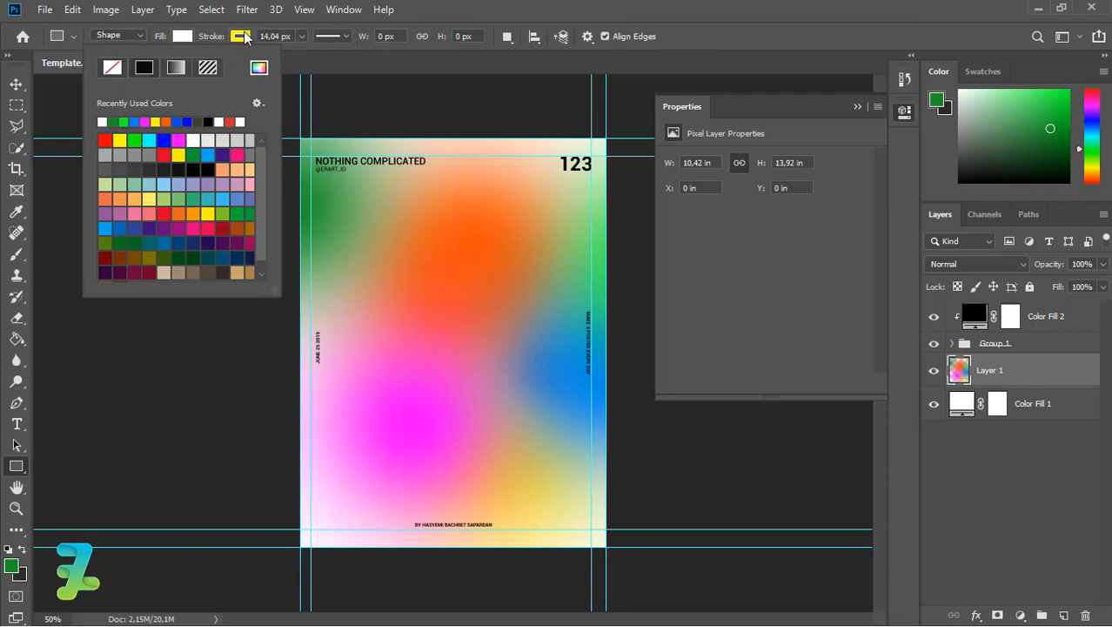
{"action": "left_click", "coordinate": [245, 36]}
{"action": "left_click", "coordinate": [171, 67]}
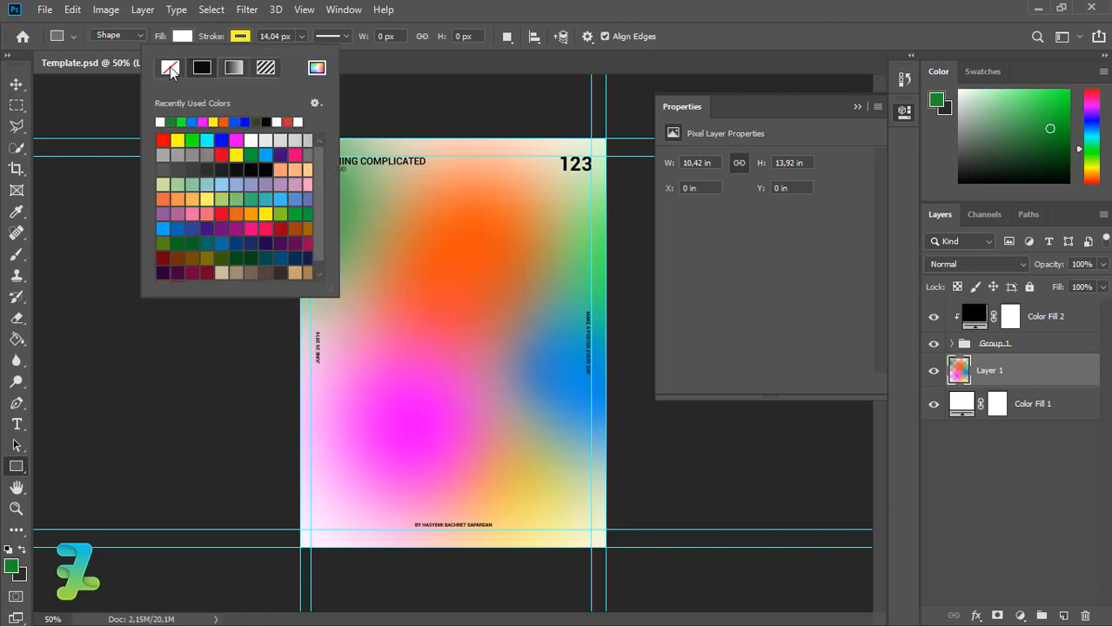
{"action": "left_click", "coordinate": [241, 39]}
{"action": "left_click_drag", "start_coordinate": [293, 137], "coordinate": [365, 552]}
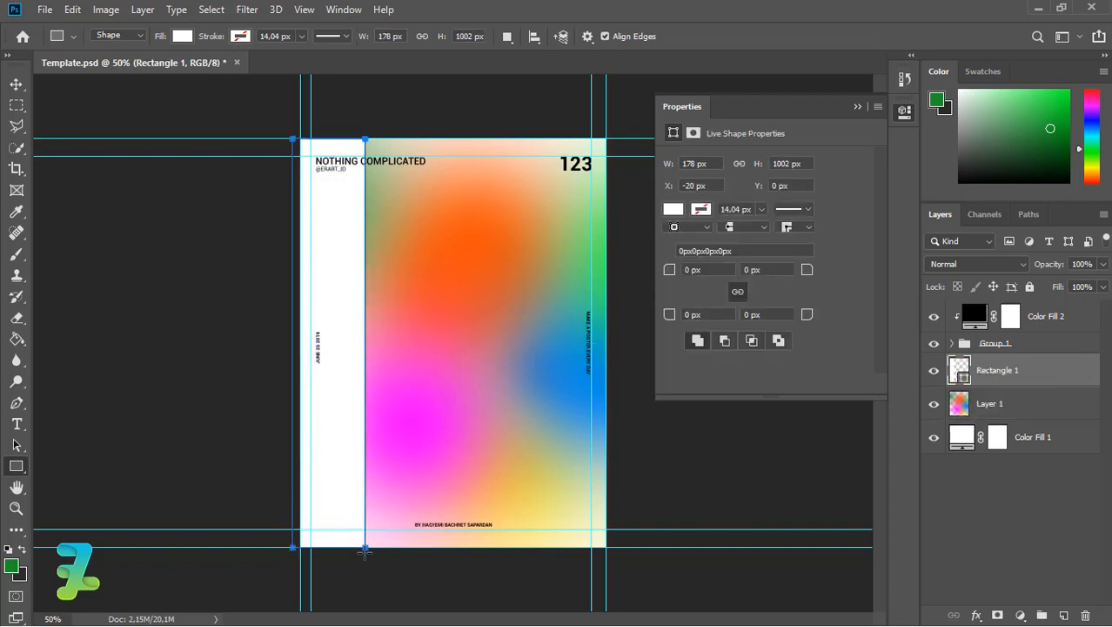
Step: Move the white rectangle slightly to the right, to an X position of about -7 px, keeping its vertical position
{"action": "left_click", "coordinate": [15, 85]}
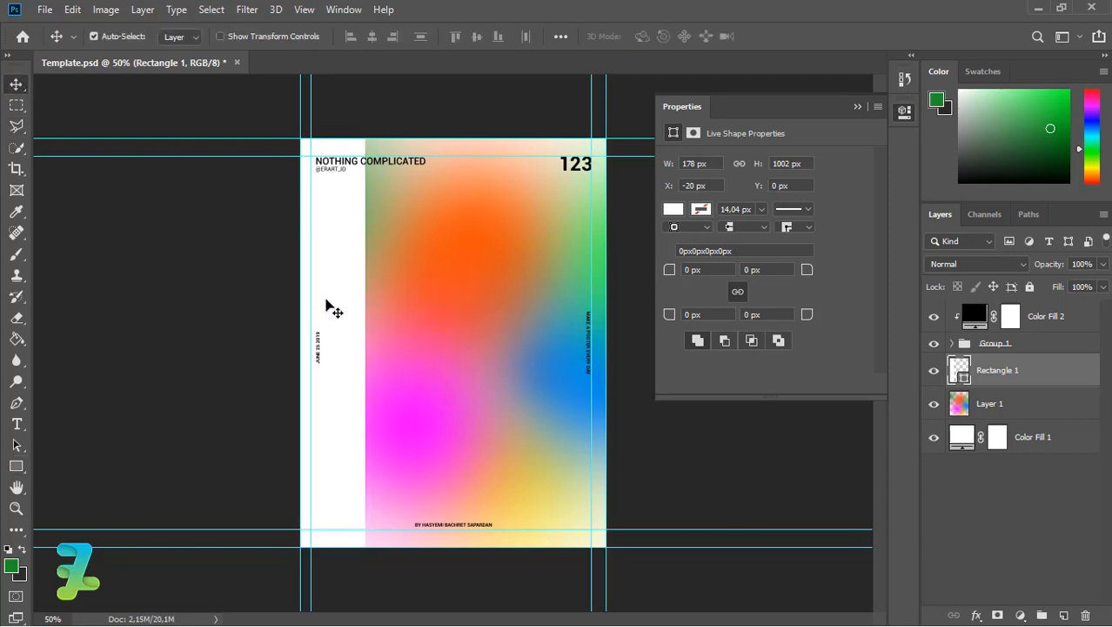
{"action": "left_click_drag", "start_coordinate": [339, 291], "coordinate": [348, 289]}
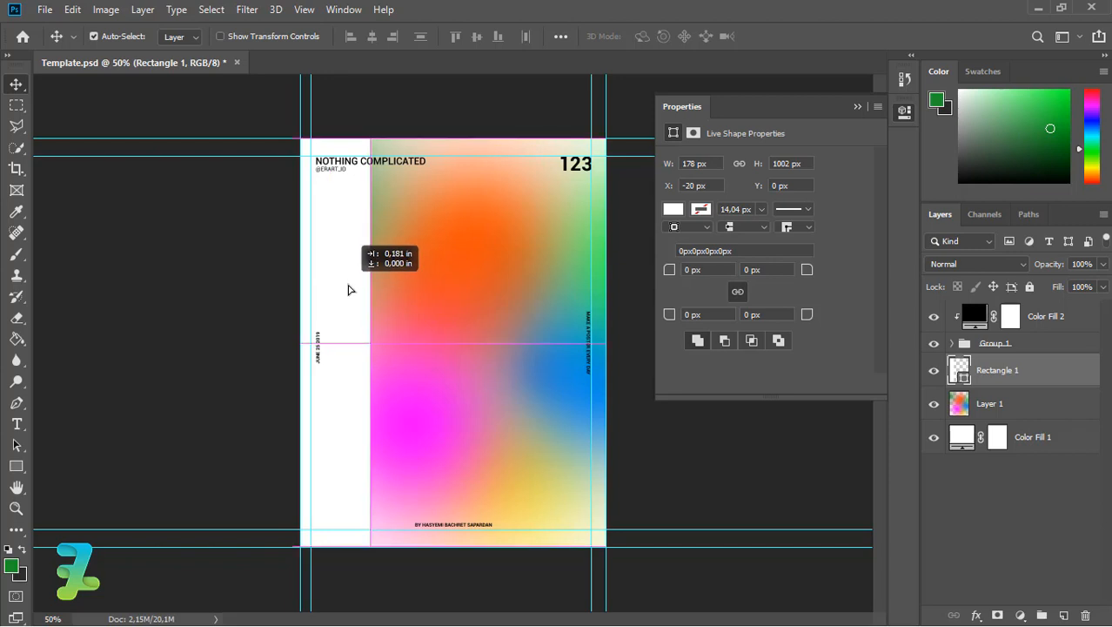
{"action": "left_click_drag", "start_coordinate": [348, 289], "coordinate": [349, 291]}
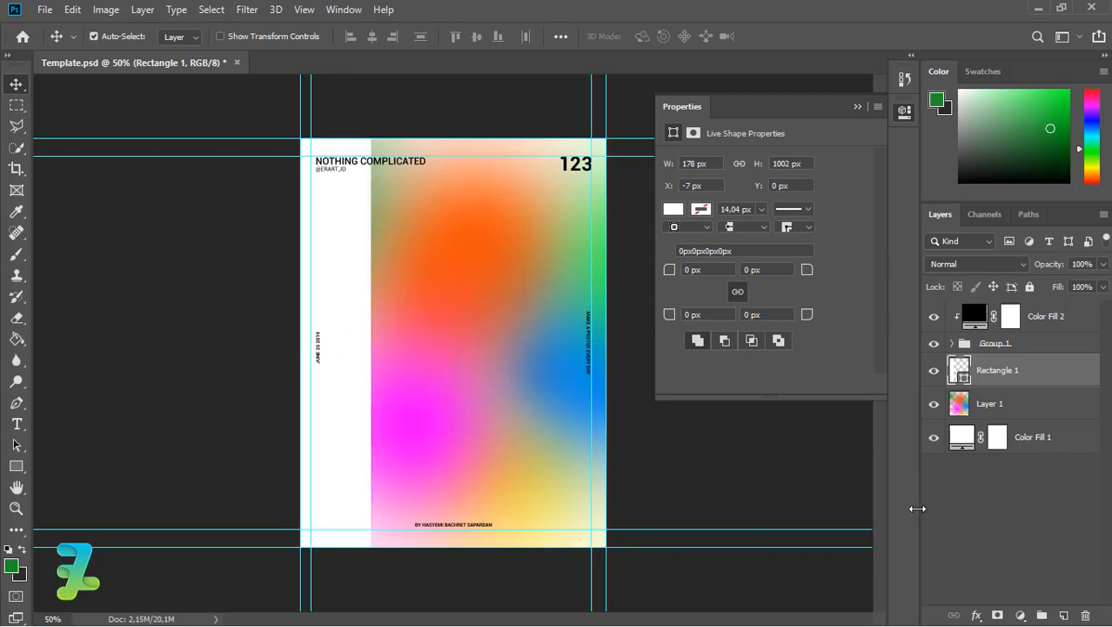
Step: Draw a dark gray circle without stroke, about 404 px in diameter, on a new layer over the white strip's edge and the gradient
{"action": "left_click", "coordinate": [15, 468]}
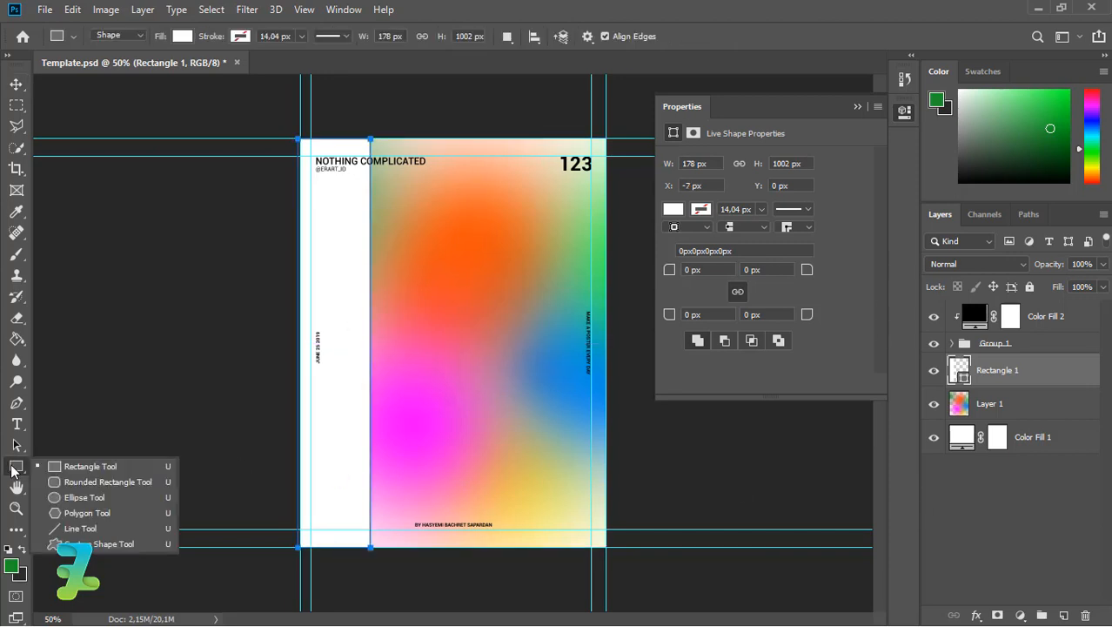
{"action": "left_click", "coordinate": [52, 499]}
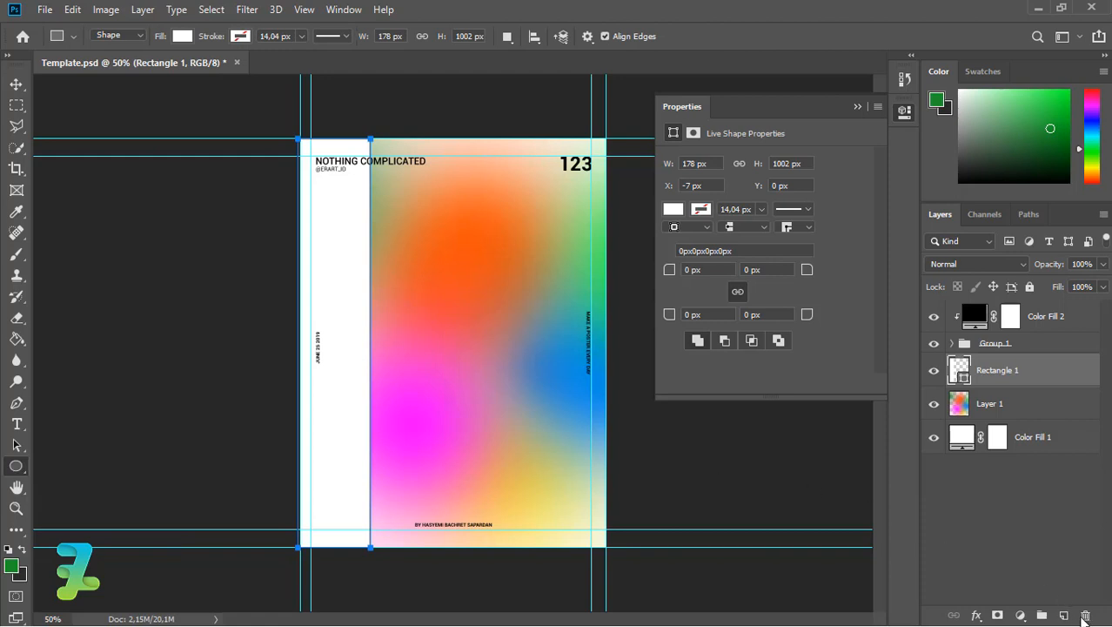
{"action": "key", "text": "ctrl+shift+alt+n"}
{"action": "left_click", "coordinate": [858, 107]}
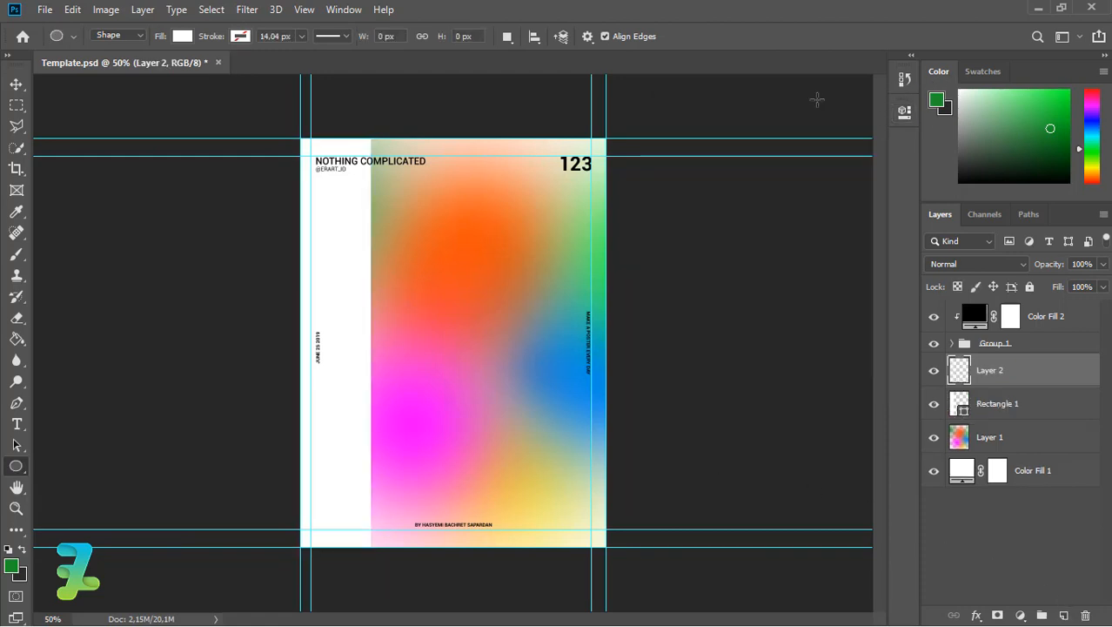
{"action": "left_click", "coordinate": [181, 37]}
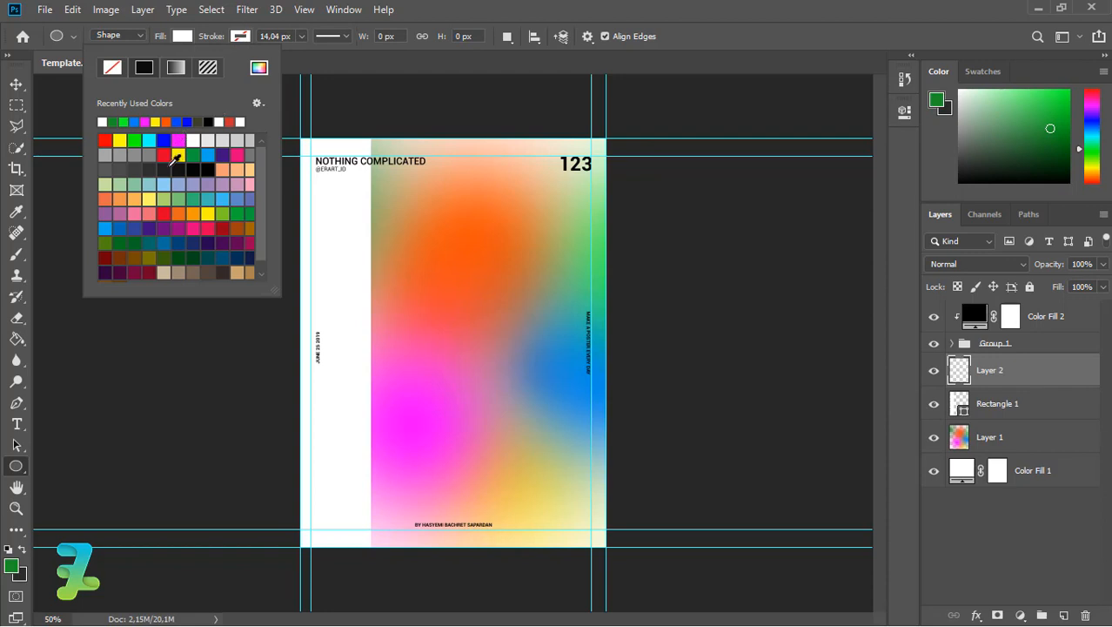
{"action": "left_click", "coordinate": [166, 165]}
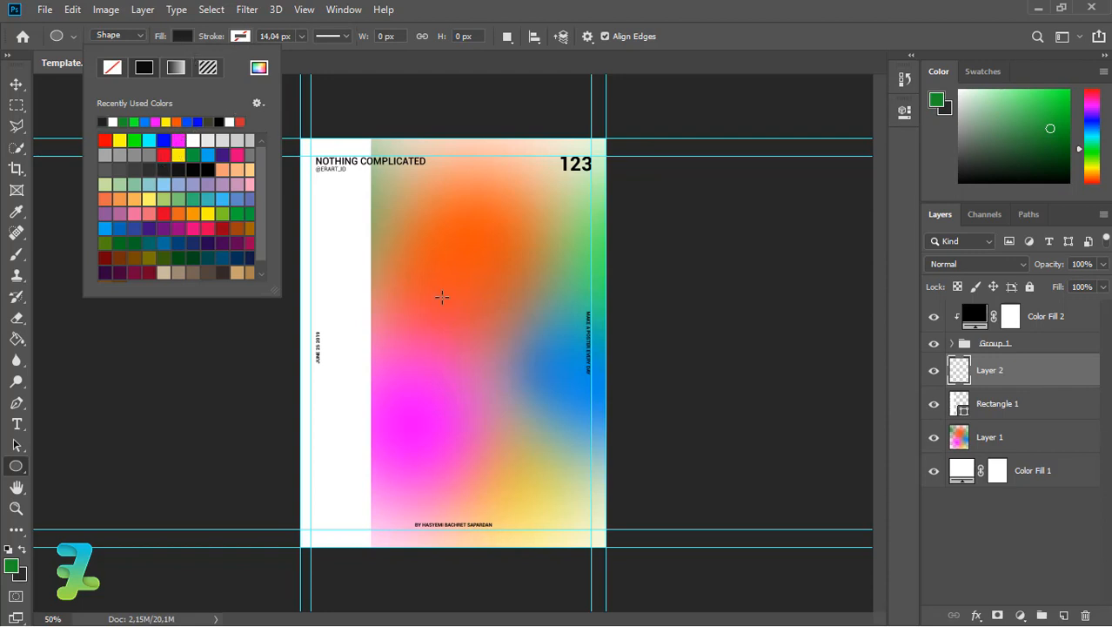
{"action": "left_click_drag", "start_coordinate": [339, 257], "coordinate": [514, 423]}
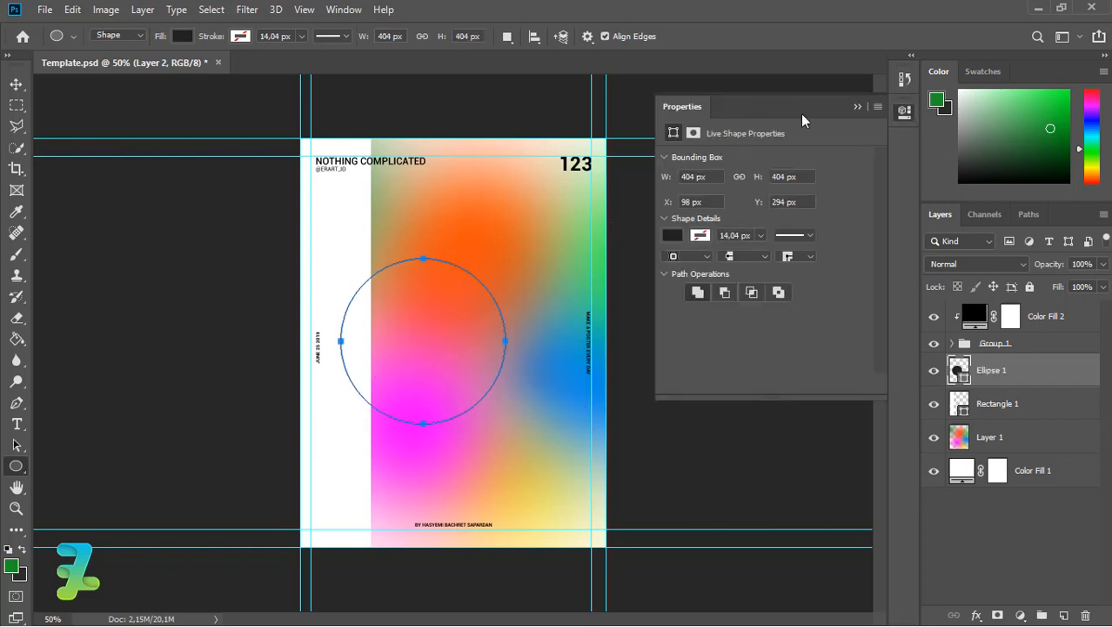
{"action": "left_click", "coordinate": [856, 106]}
Step: Nudge the dark circle slightly down so it sits vertically centered on the poster
{"action": "left_click", "coordinate": [14, 86]}
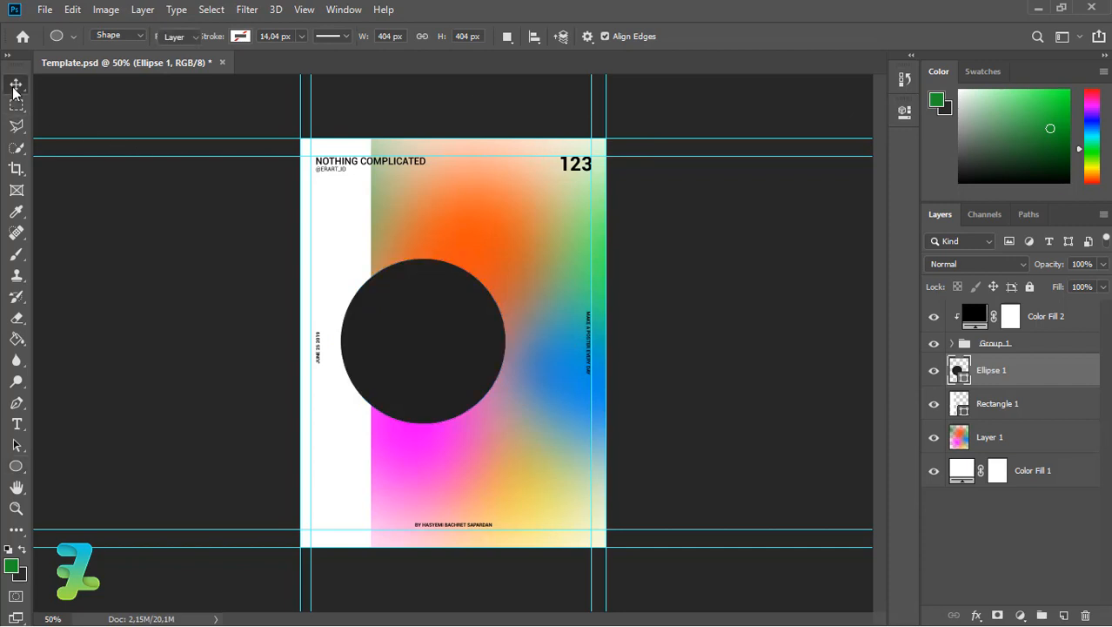
{"action": "left_click_drag", "start_coordinate": [414, 315], "coordinate": [405, 321]}
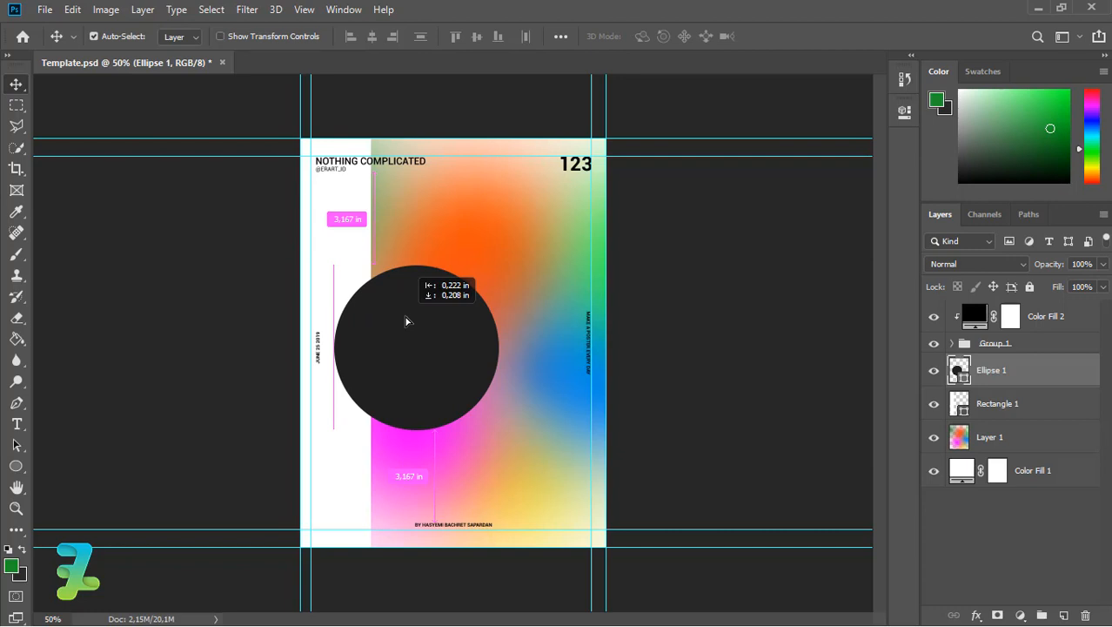
{"action": "left_click_drag", "start_coordinate": [405, 321], "coordinate": [406, 317]}
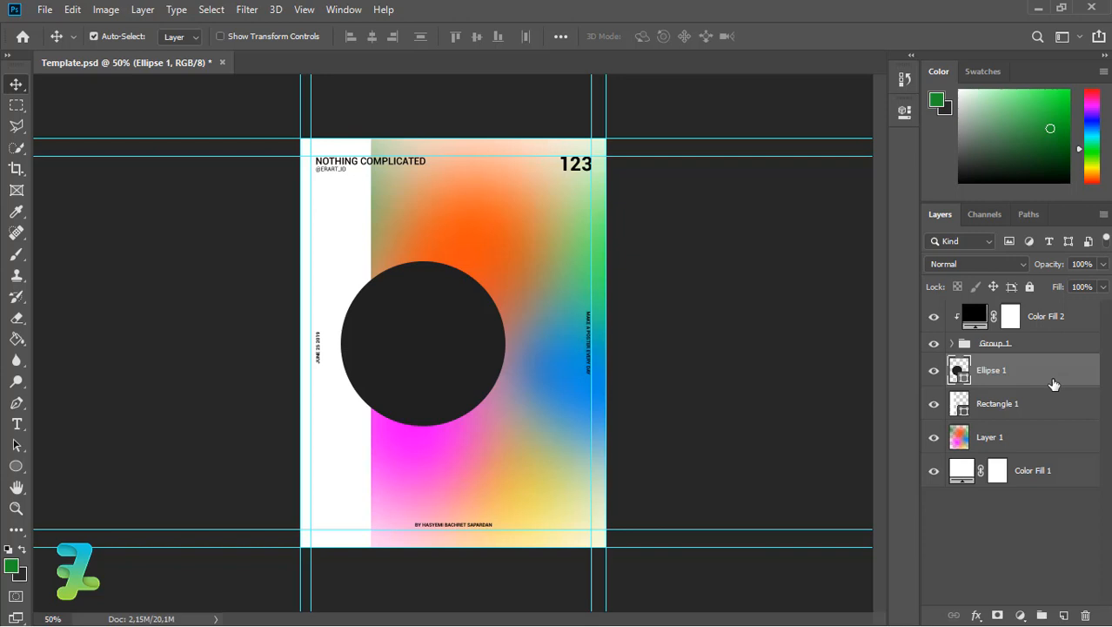
Step: Add a drop shadow to the dark circle with 57% opacity, 22 px distance, 9% spread and 29 px size
{"action": "double_click", "coordinate": [1053, 384]}
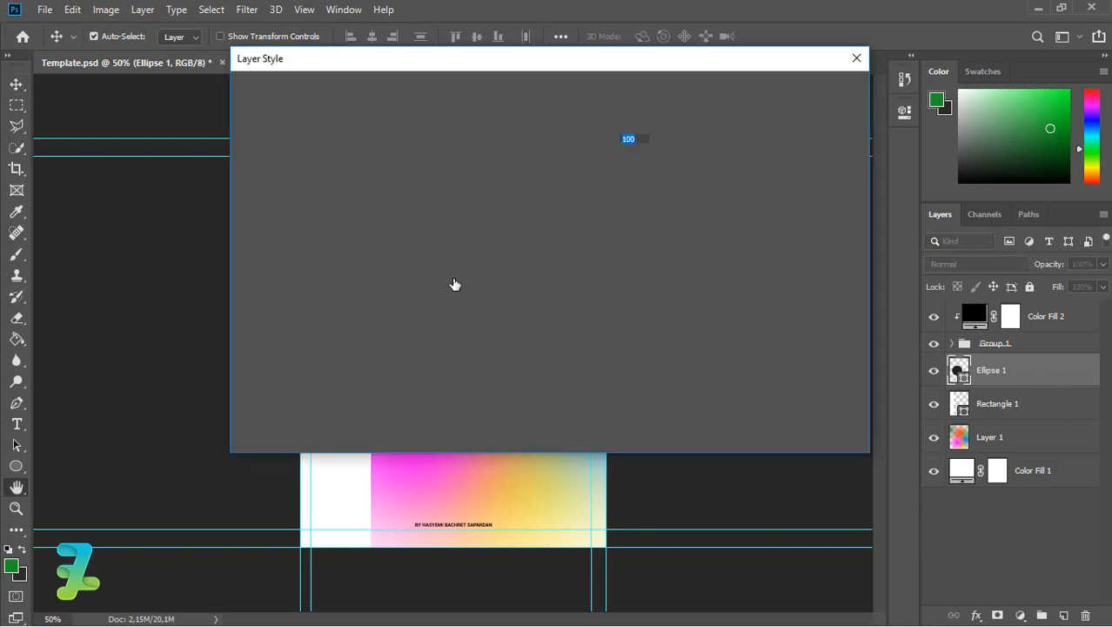
{"action": "left_click_drag", "start_coordinate": [402, 69], "coordinate": [709, 70]}
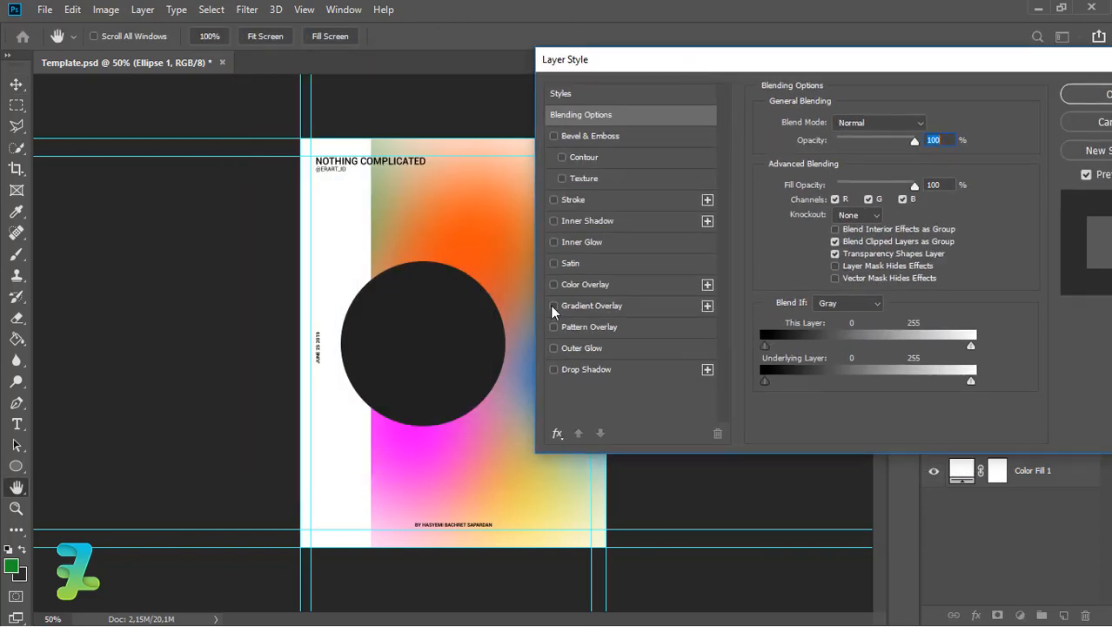
{"action": "left_click", "coordinate": [555, 370]}
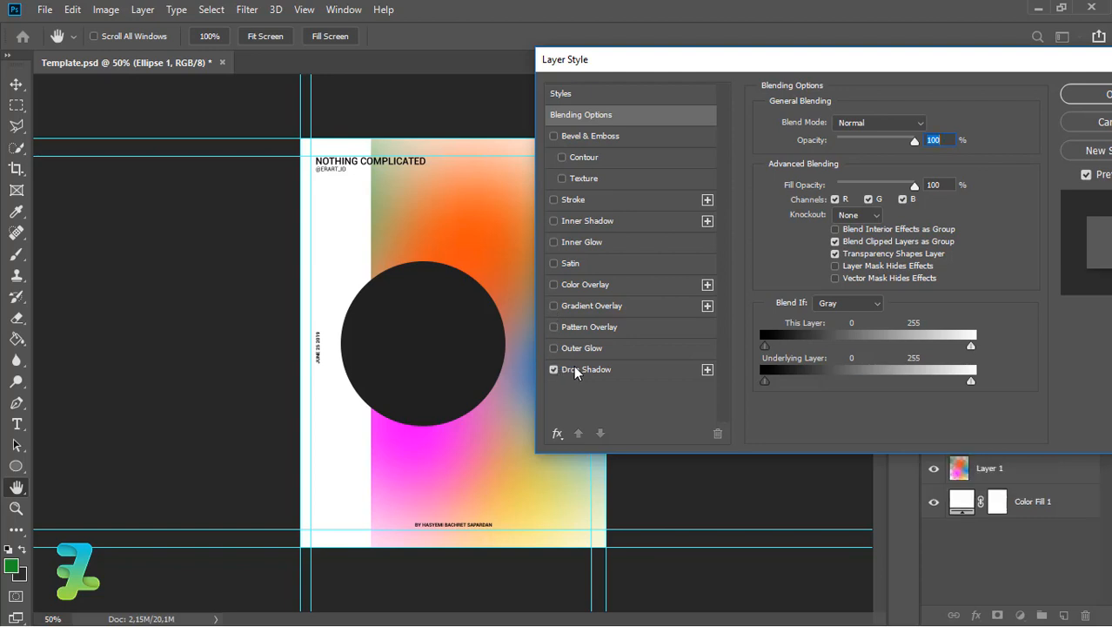
{"action": "left_click", "coordinate": [564, 372]}
{"action": "mouse_move", "coordinate": [827, 232]}
{"action": "left_mouse_down"}
{"action": "mouse_move", "coordinate": [843, 232]}
{"action": "mouse_move", "coordinate": [826, 214]}
{"action": "mouse_move", "coordinate": [832, 198]}
{"action": "mouse_move", "coordinate": [836, 235]}
{"action": "left_mouse_up"}
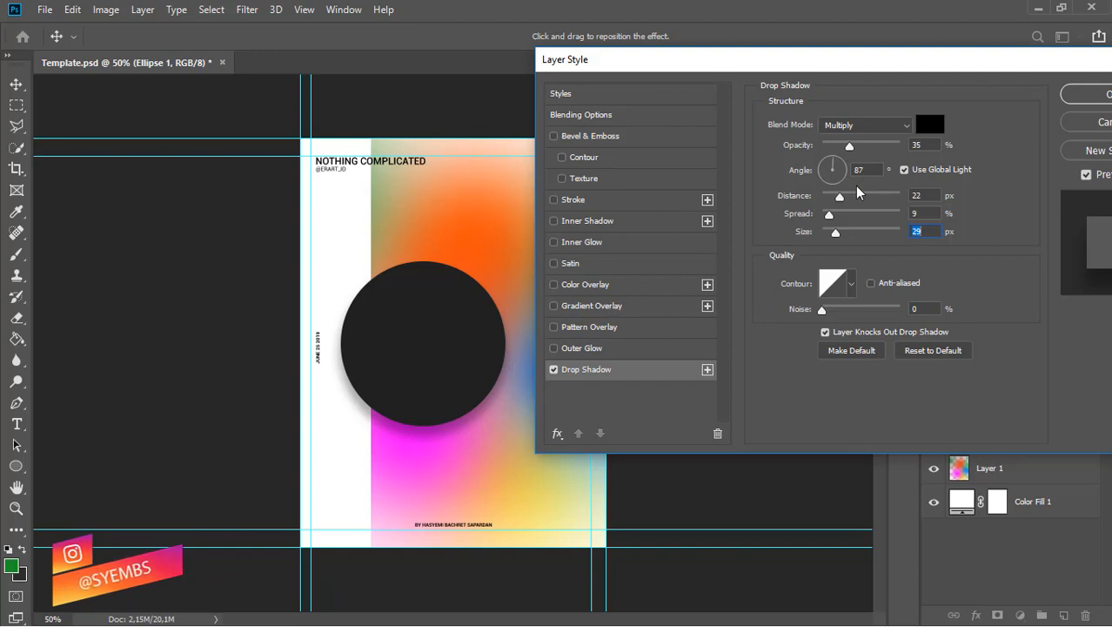
{"action": "left_click_drag", "start_coordinate": [850, 146], "coordinate": [868, 154]}
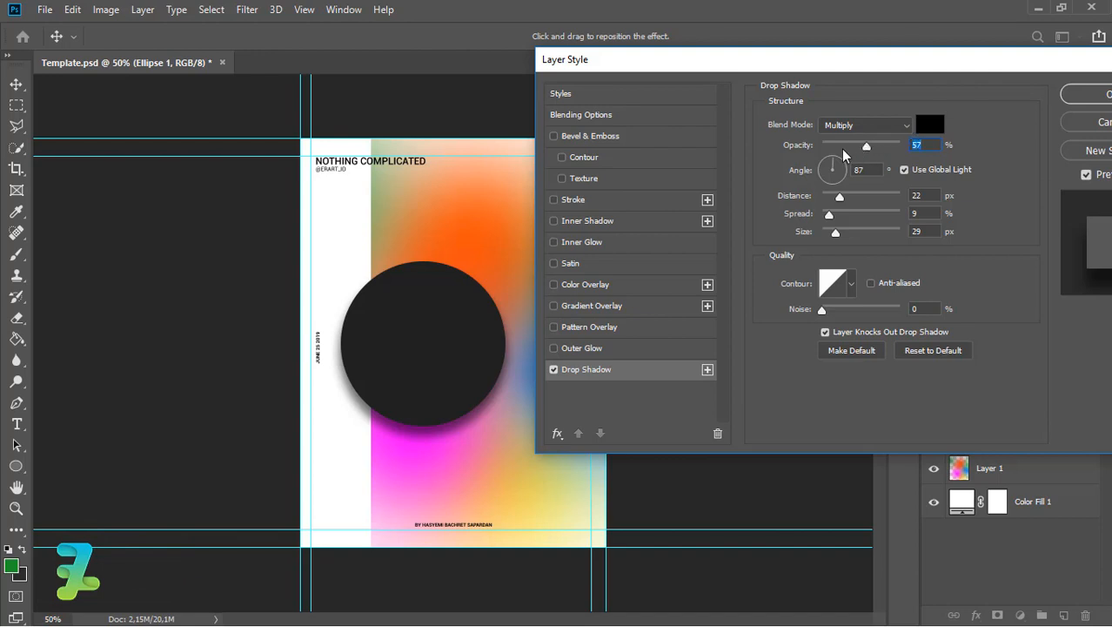
{"action": "left_click", "coordinate": [1083, 95]}
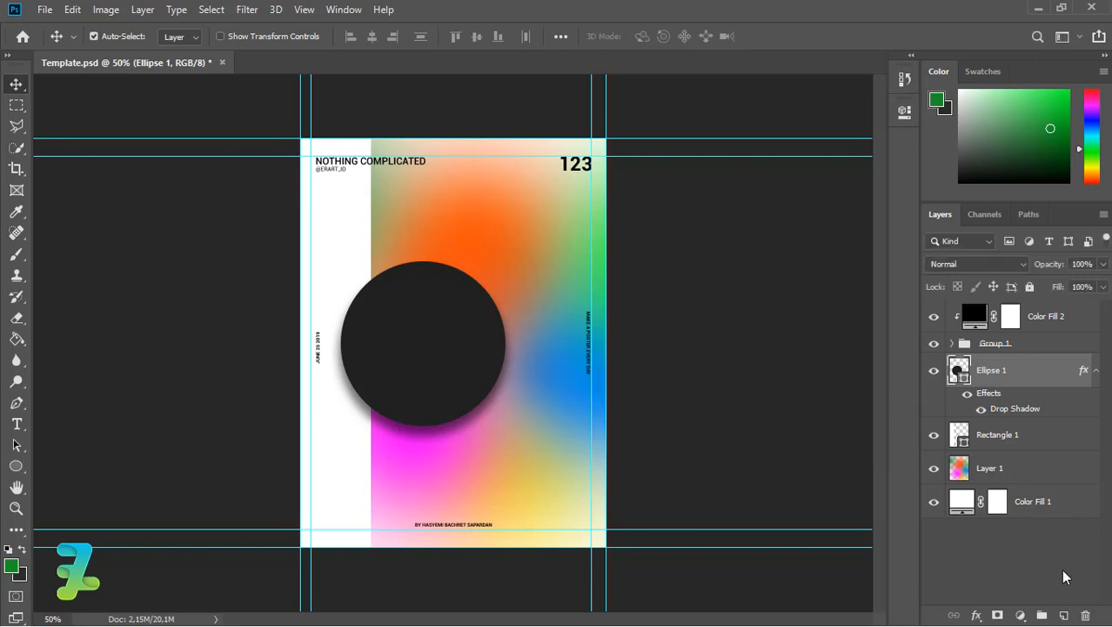
Step: On a new layer, set the foreground color to orange ff5a00 and paint a soft 300 px glow over the dark circle's upper right edge
{"action": "left_click", "coordinate": [1063, 615]}
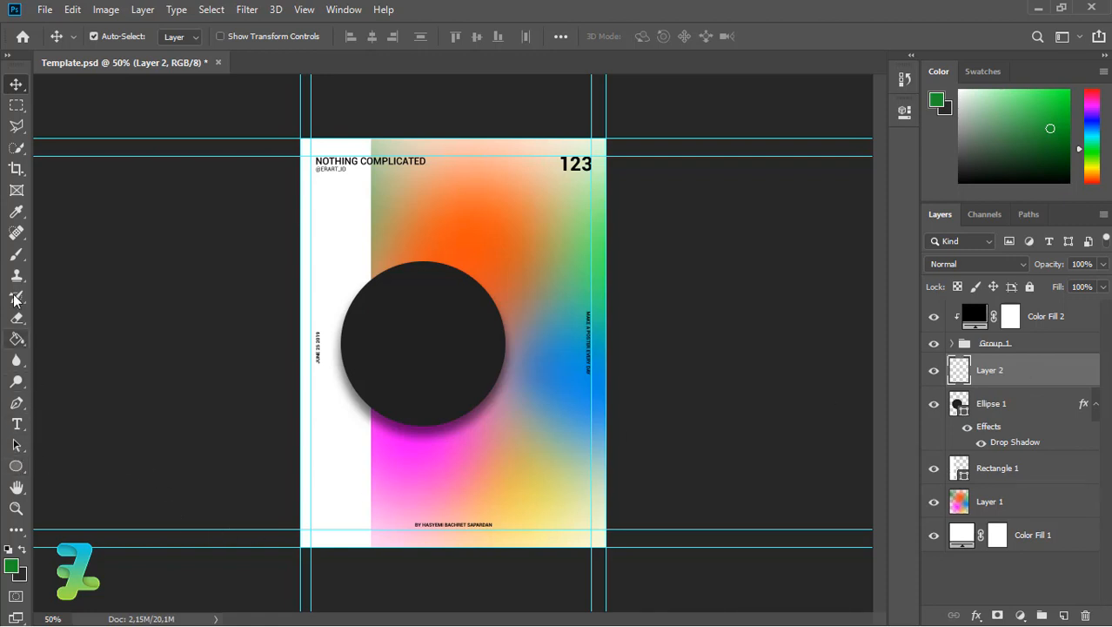
{"action": "left_click", "coordinate": [15, 254]}
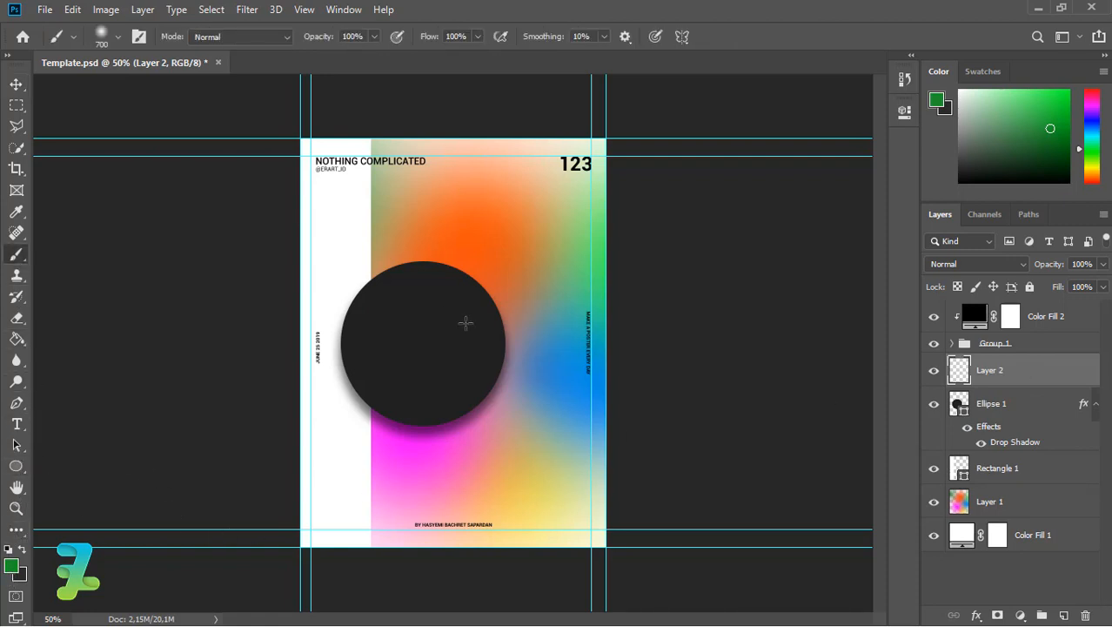
{"action": "left_click", "coordinate": [11, 566]}
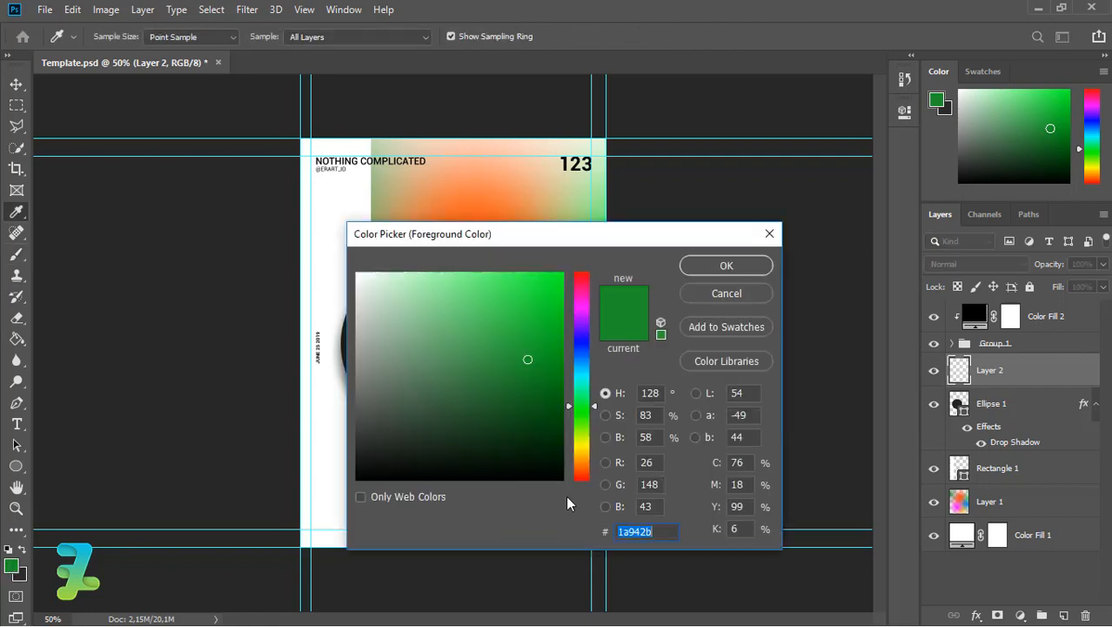
{"action": "left_click", "coordinate": [581, 462]}
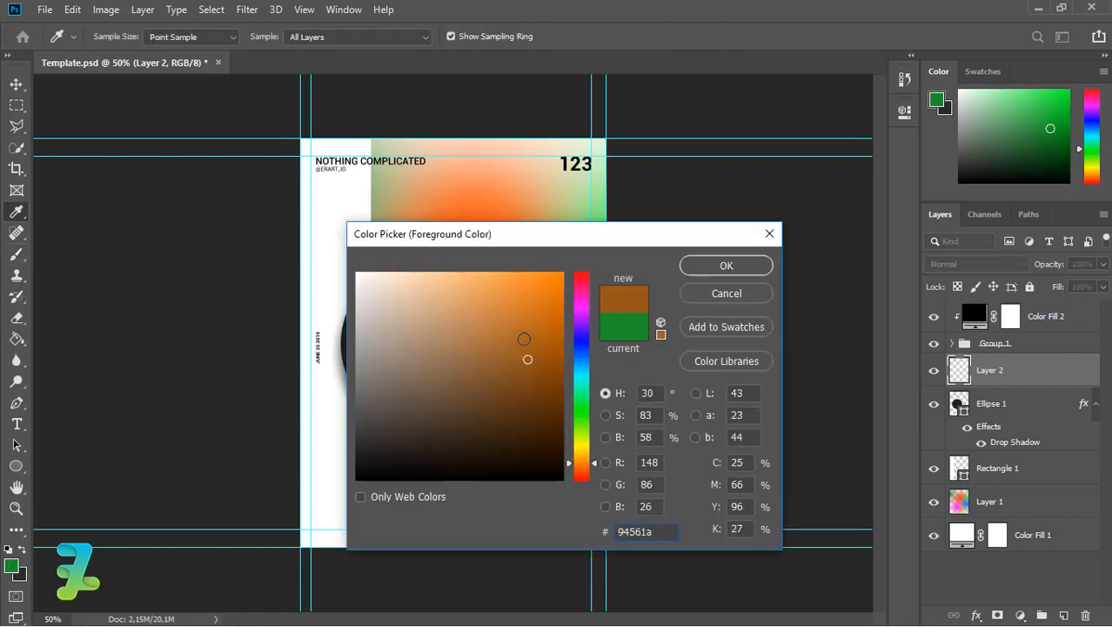
{"action": "left_click_drag", "start_coordinate": [527, 360], "coordinate": [633, 218]}
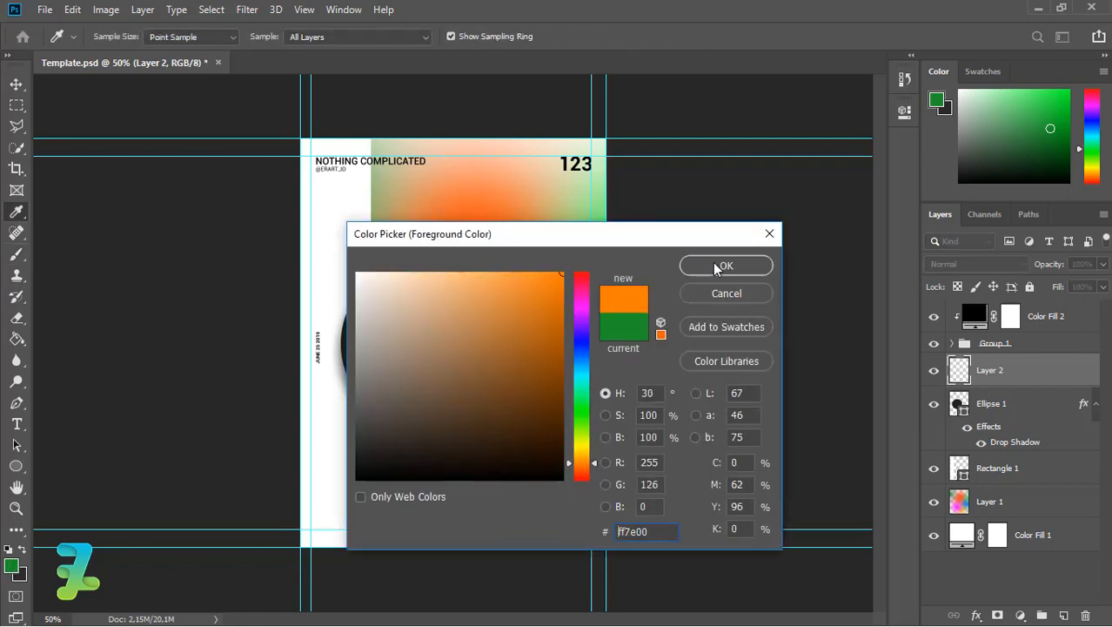
{"action": "left_click", "coordinate": [581, 474]}
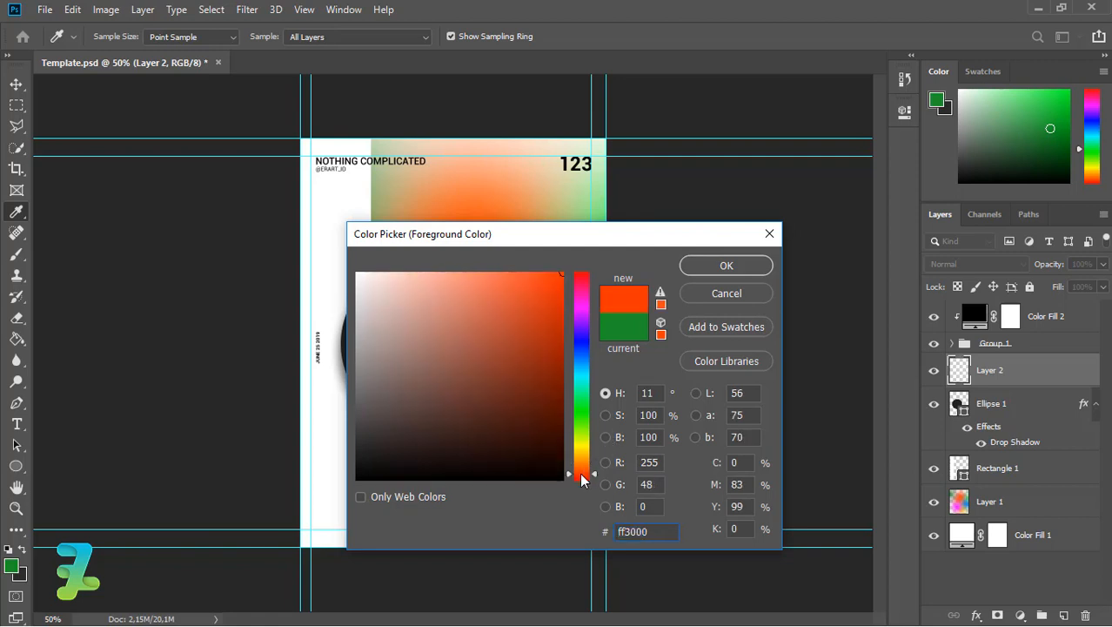
{"action": "left_click_drag", "start_coordinate": [580, 474], "coordinate": [581, 467]}
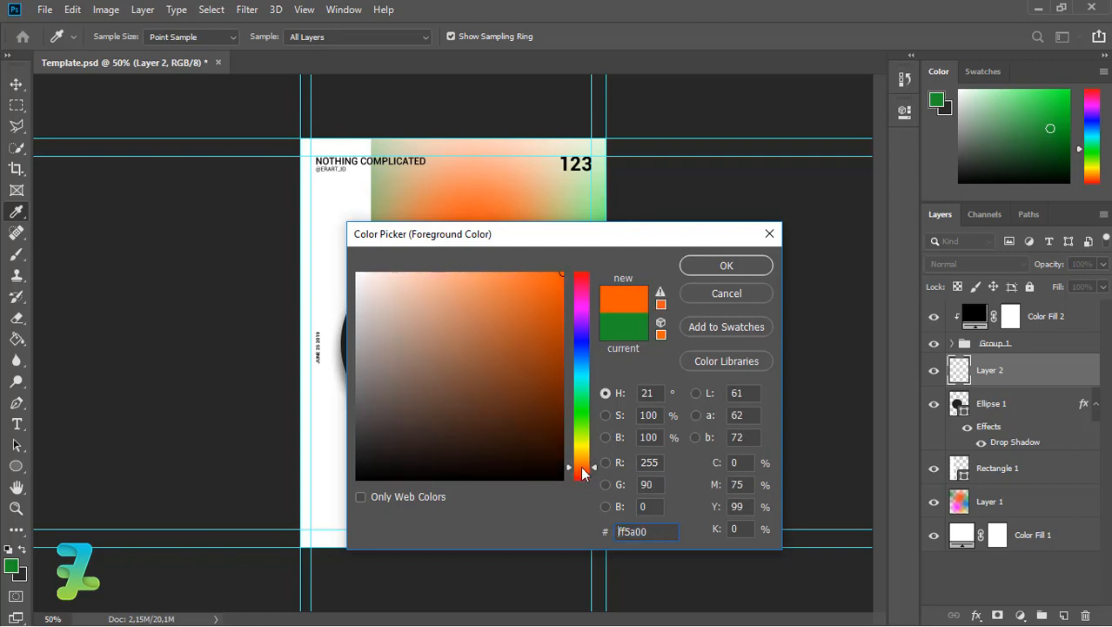
{"action": "left_click", "coordinate": [708, 264]}
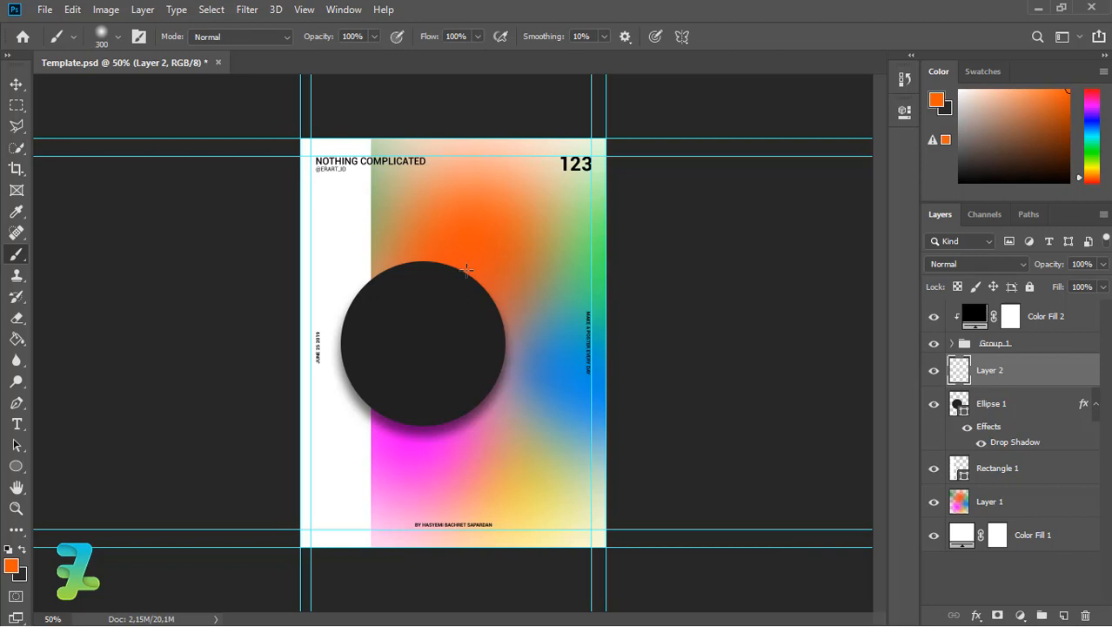
{"action": "left_click_drag", "start_coordinate": [471, 273], "coordinate": [476, 275]}
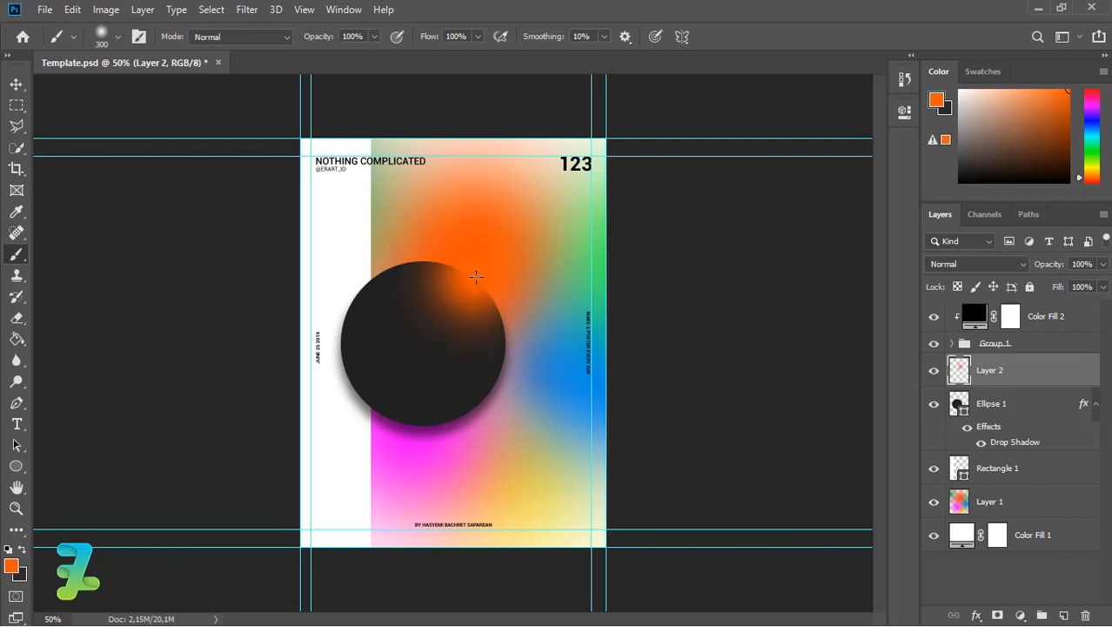
{"action": "key", "text": "ctrl+z"}
{"action": "key", "text": "ctrl+shift+z"}
{"action": "left_click", "coordinate": [16, 84]}
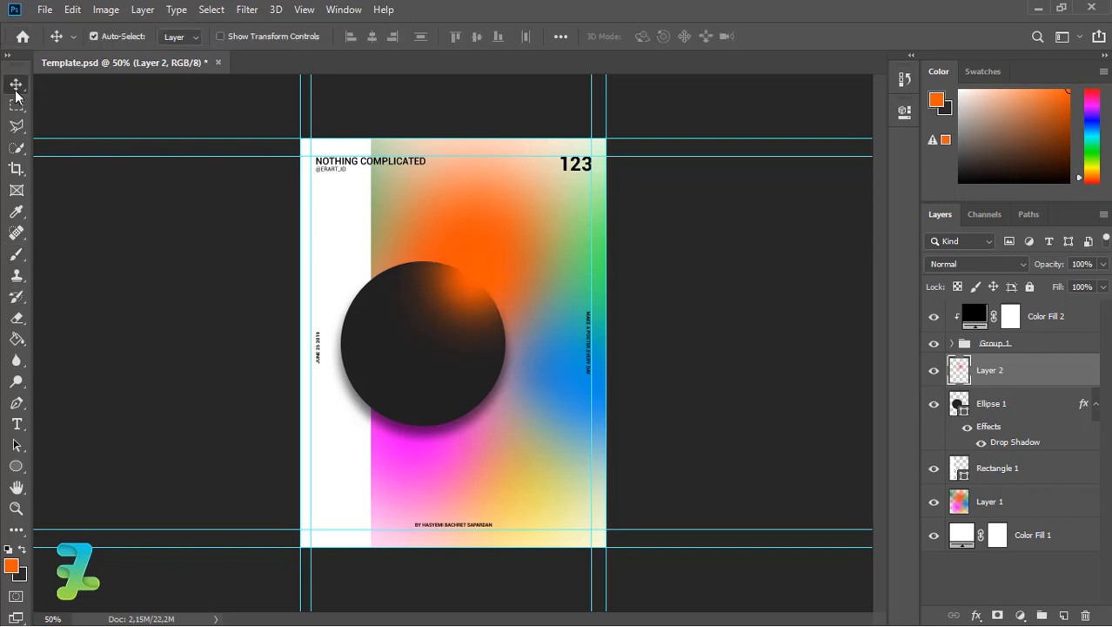
Step: Draw a small pink ff0066 circle, about 76 px in diameter, on a new layer below the dark circle's lower left edge
{"action": "left_click", "coordinate": [14, 467]}
{"action": "left_click", "coordinate": [14, 468]}
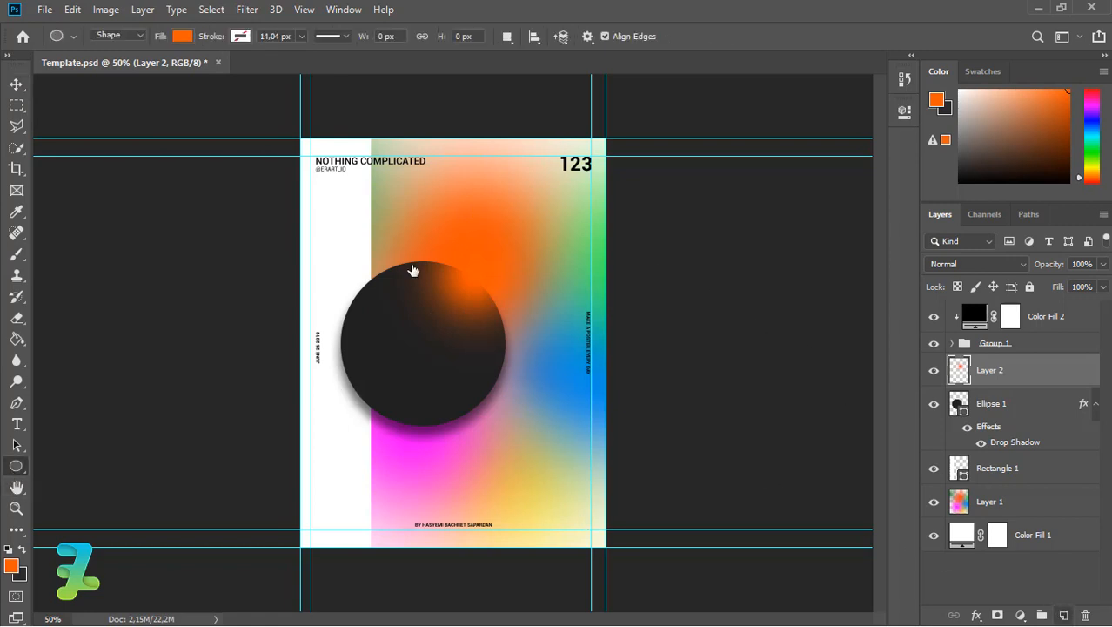
{"action": "left_click", "coordinate": [1063, 615]}
{"action": "left_click", "coordinate": [181, 39]}
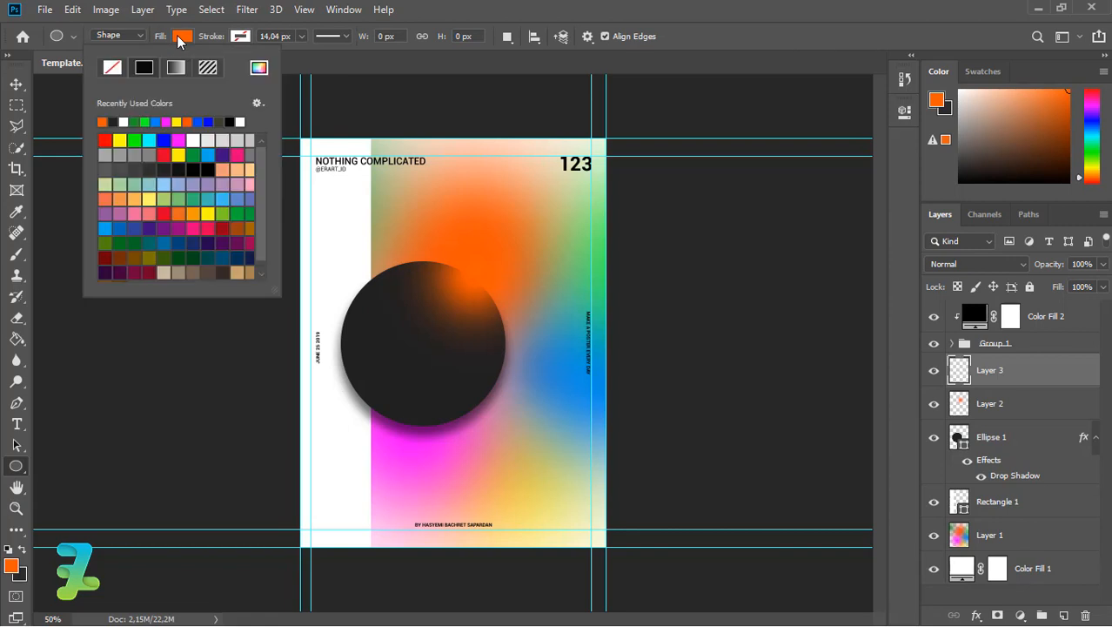
{"action": "left_click", "coordinate": [258, 69]}
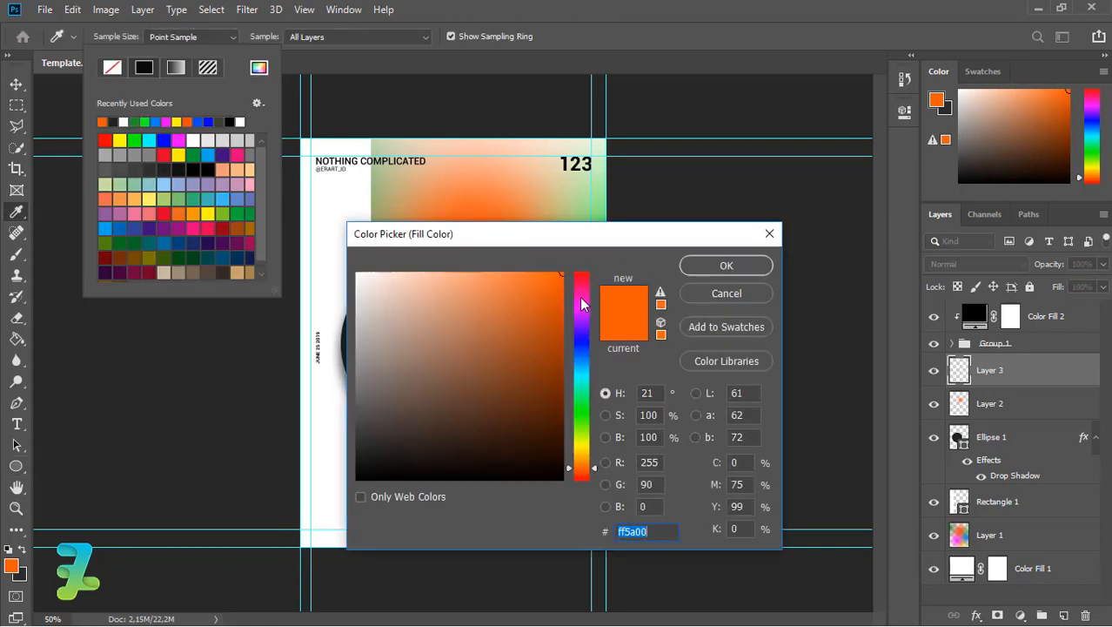
{"action": "left_click", "coordinate": [581, 297]}
{"action": "left_click_drag", "start_coordinate": [581, 292], "coordinate": [581, 286]}
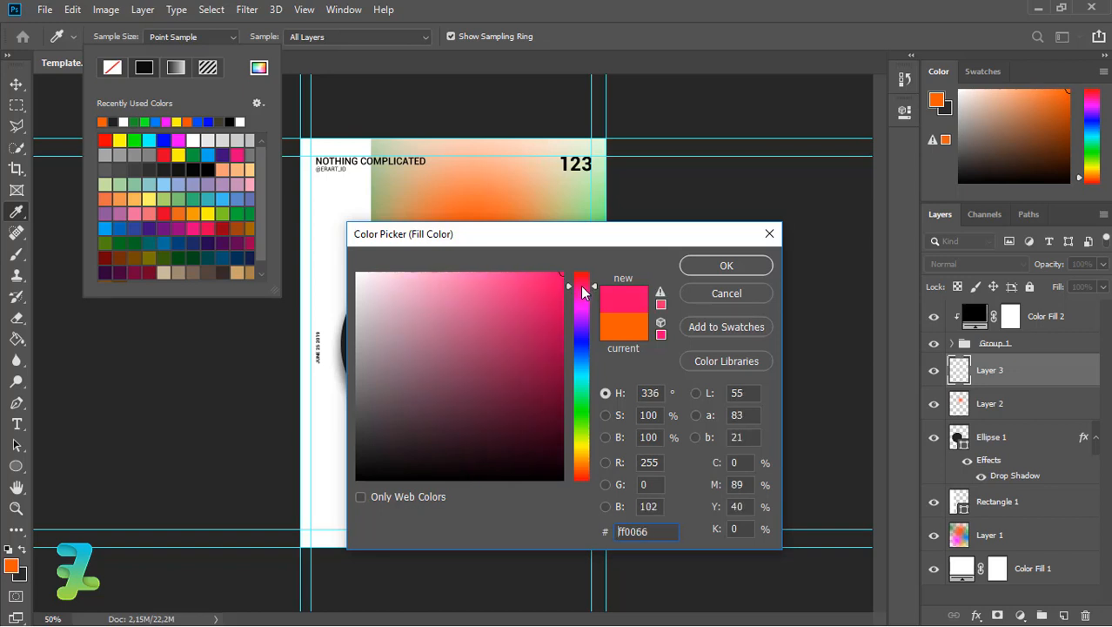
{"action": "left_click", "coordinate": [727, 266]}
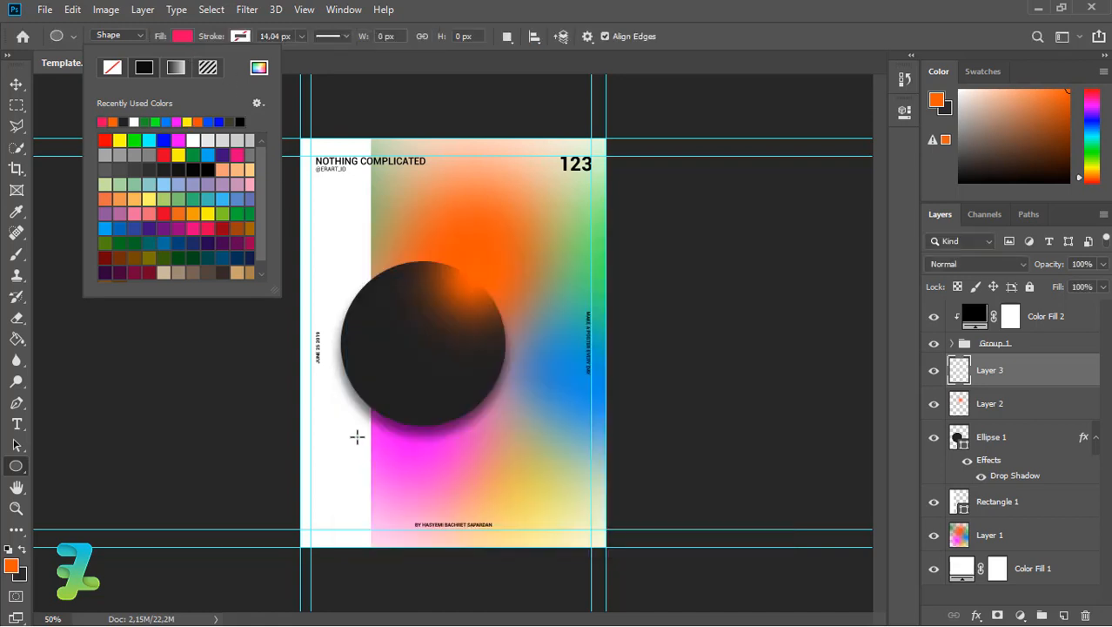
{"action": "left_click_drag", "start_coordinate": [357, 432], "coordinate": [399, 461]}
{"action": "left_click_drag", "start_coordinate": [399, 461], "coordinate": [400, 462]}
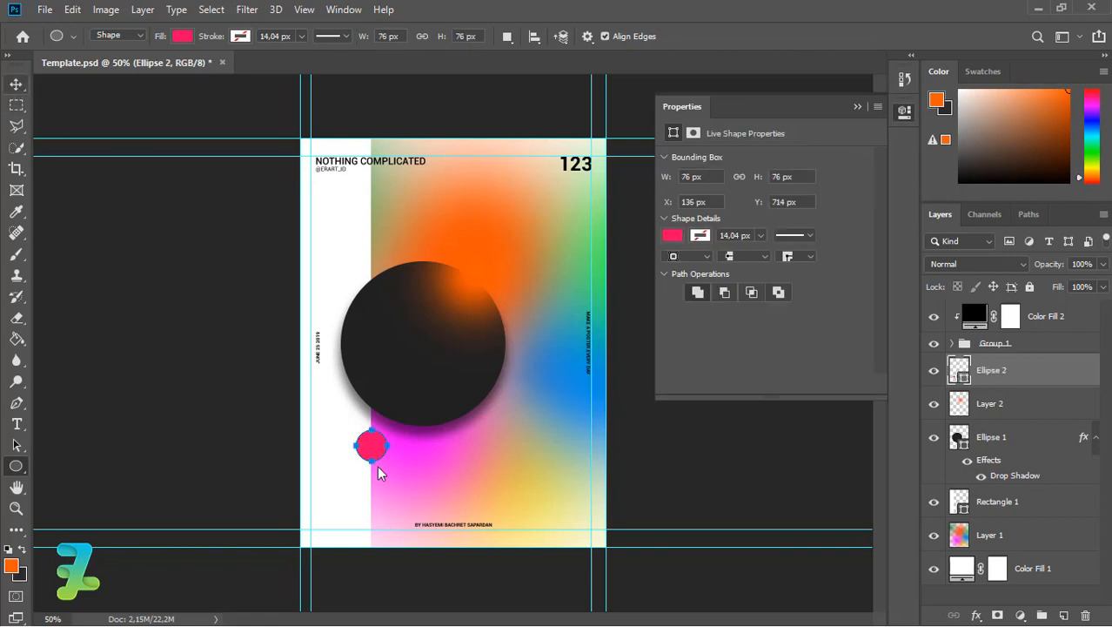
{"action": "key", "text": "v"}
Step: Try a magenta ff00cc fill on the small circle below the dark circle
{"action": "left_click", "coordinate": [671, 236]}
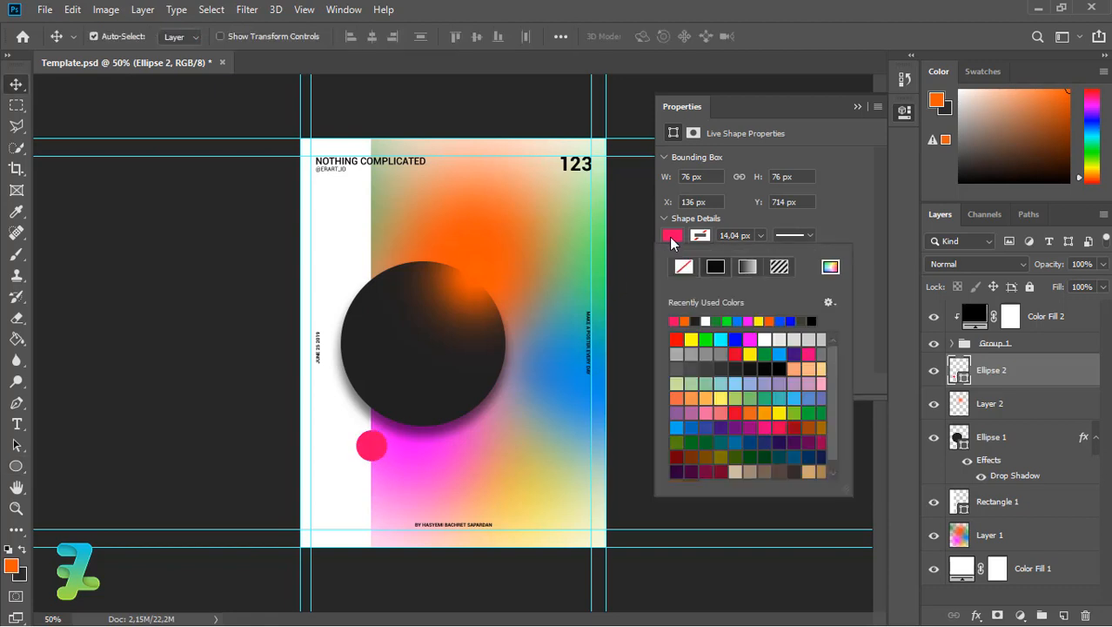
{"action": "left_click", "coordinate": [829, 269]}
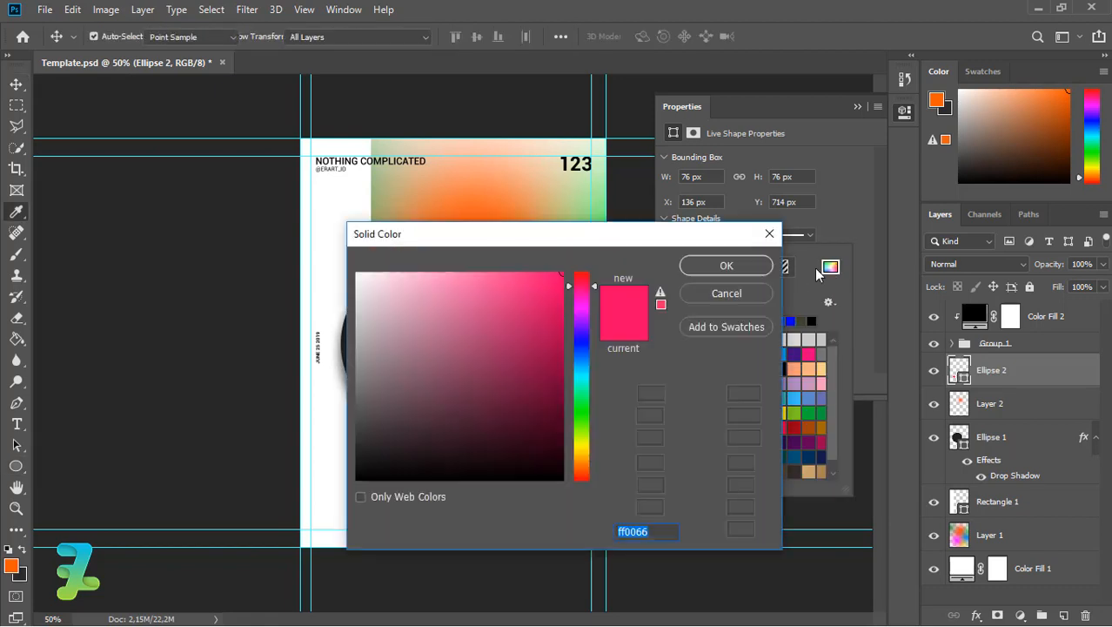
{"action": "left_click", "coordinate": [578, 300]}
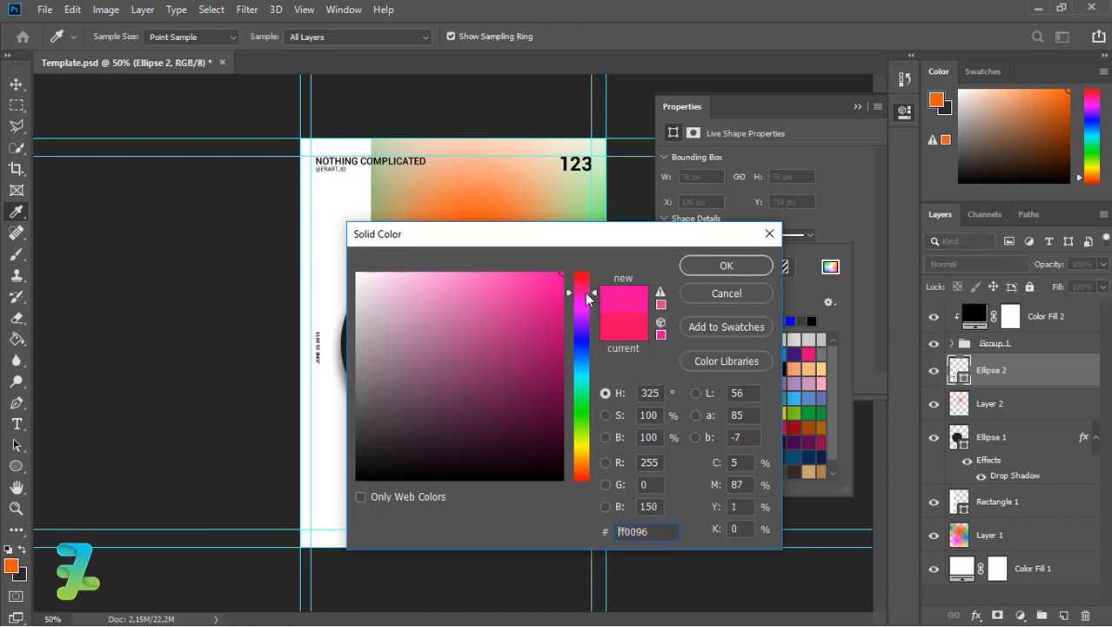
{"action": "left_click_drag", "start_coordinate": [588, 299], "coordinate": [617, 298]}
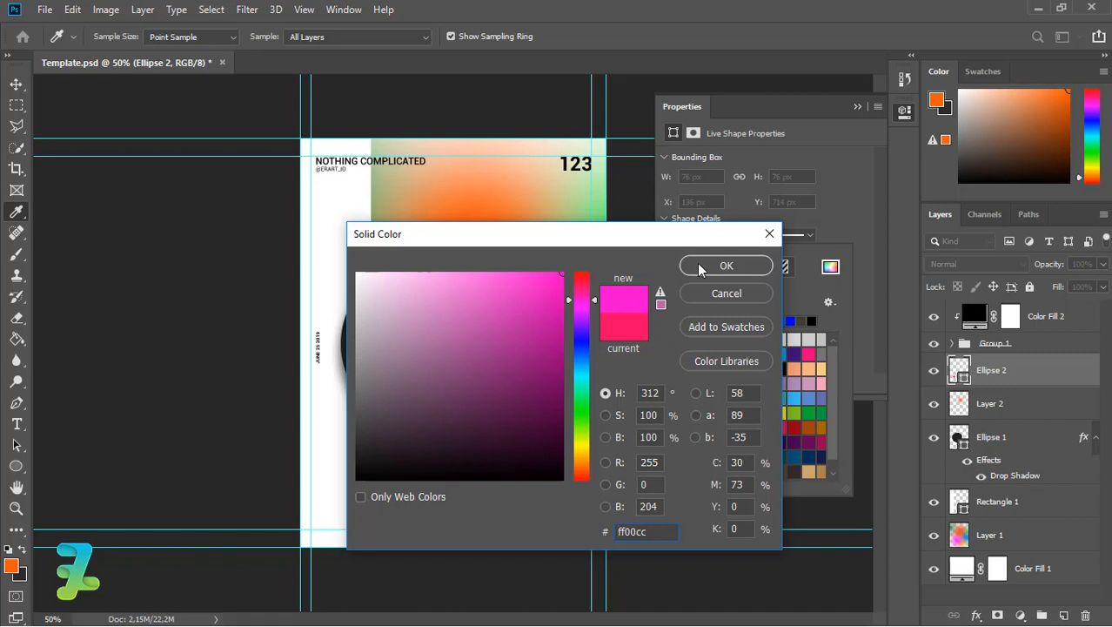
{"action": "left_click", "coordinate": [700, 268]}
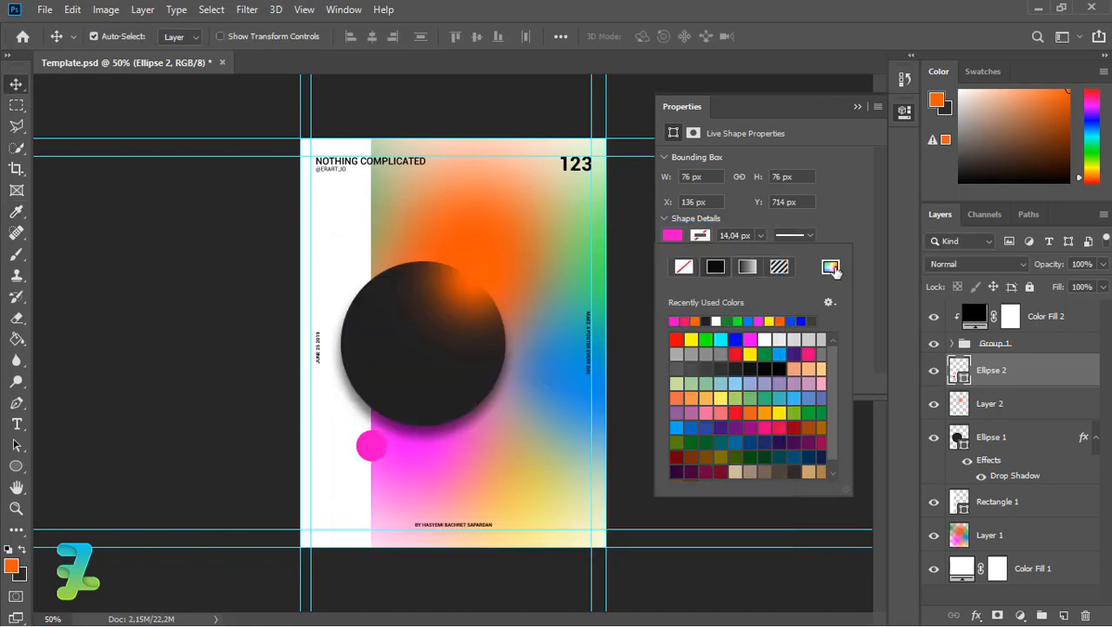
Step: Try a red ff0042 fill and a lighter pink-red ff3267 fill on the small circle
{"action": "left_click", "coordinate": [831, 267]}
{"action": "left_click_drag", "start_coordinate": [588, 300], "coordinate": [588, 285]}
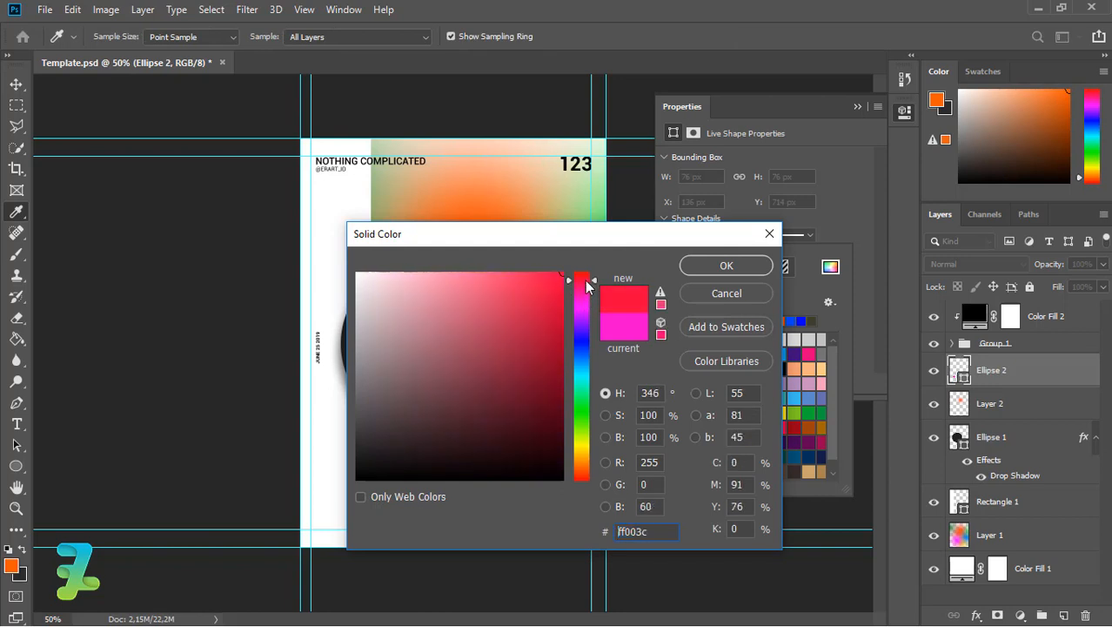
{"action": "left_click", "coordinate": [726, 266]}
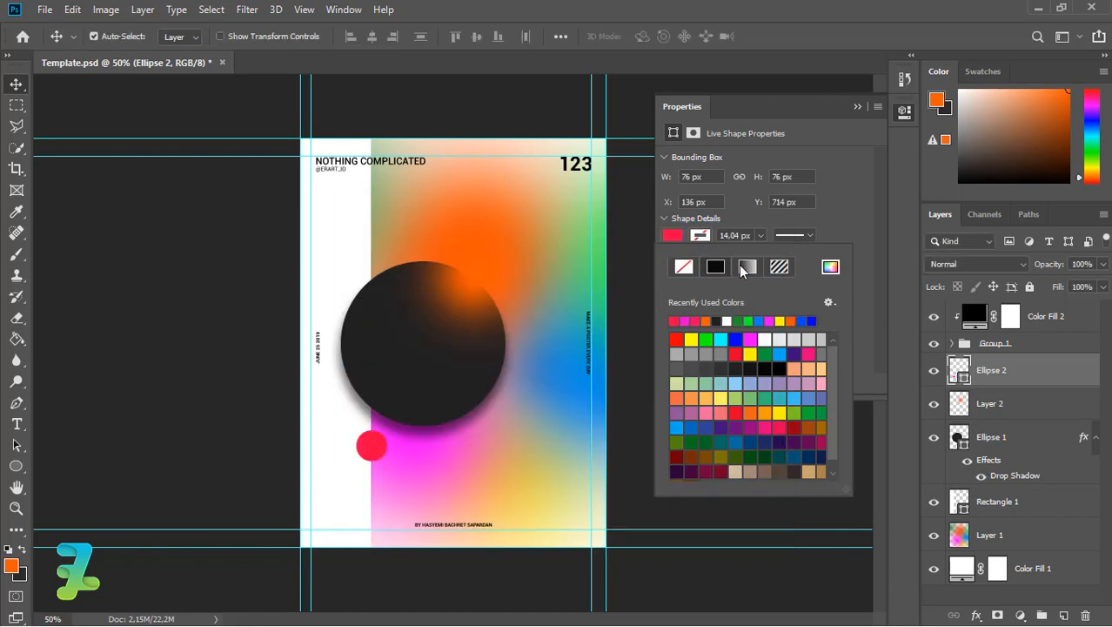
{"action": "left_click", "coordinate": [830, 267]}
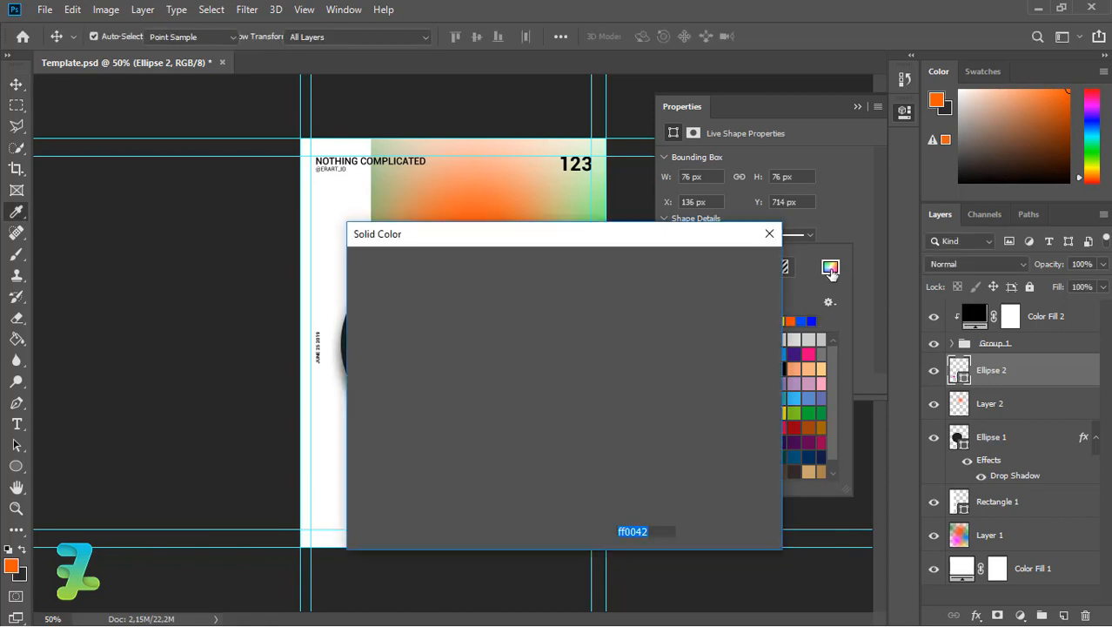
{"action": "left_click_drag", "start_coordinate": [561, 277], "coordinate": [514, 265]}
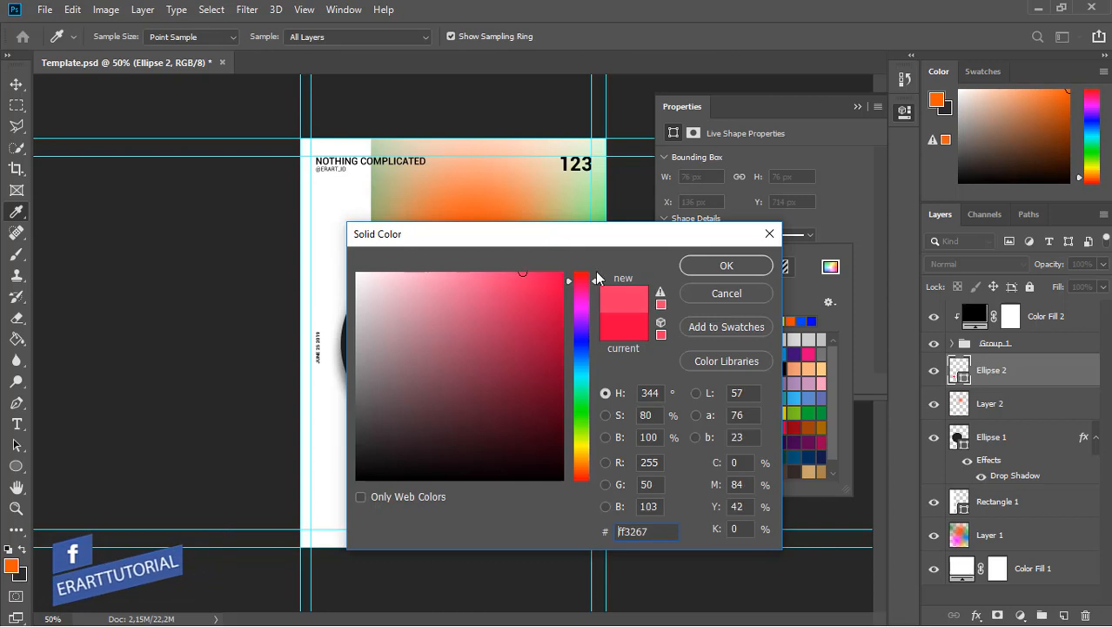
{"action": "left_click", "coordinate": [716, 264]}
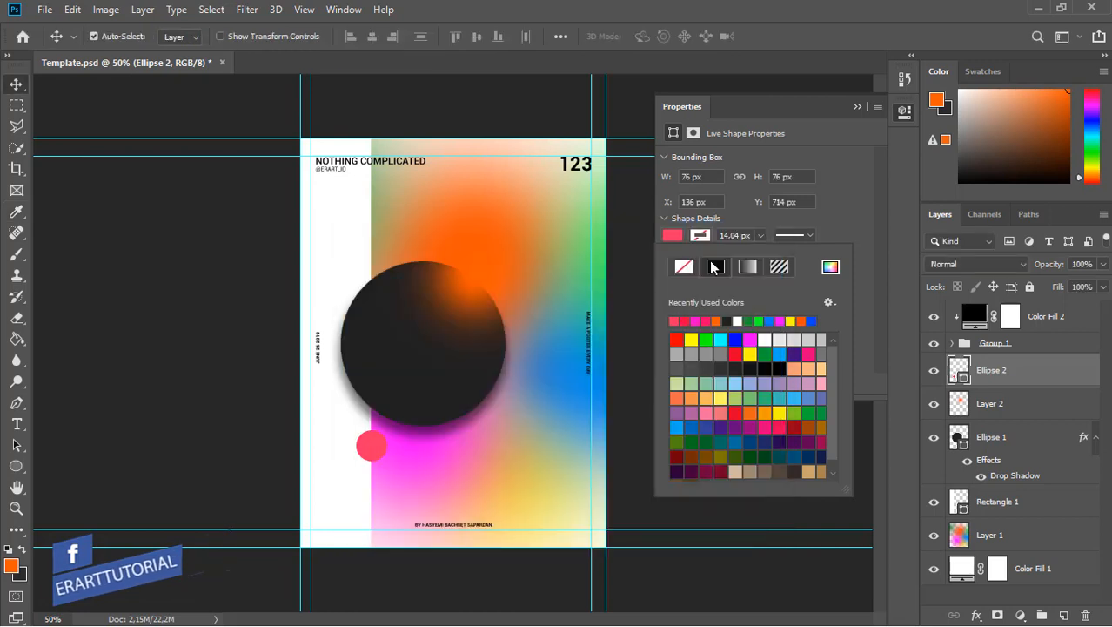
Step: Set the small circle's fill to a saturated pink, about ff0468
{"action": "left_click", "coordinate": [831, 268]}
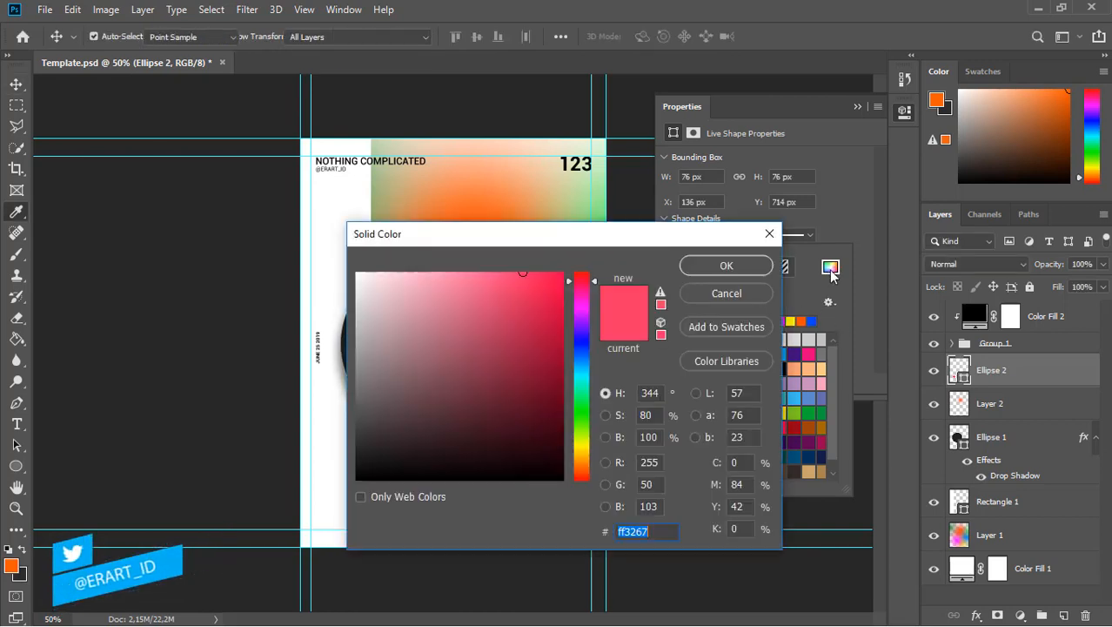
{"action": "left_click_drag", "start_coordinate": [582, 291], "coordinate": [561, 253]}
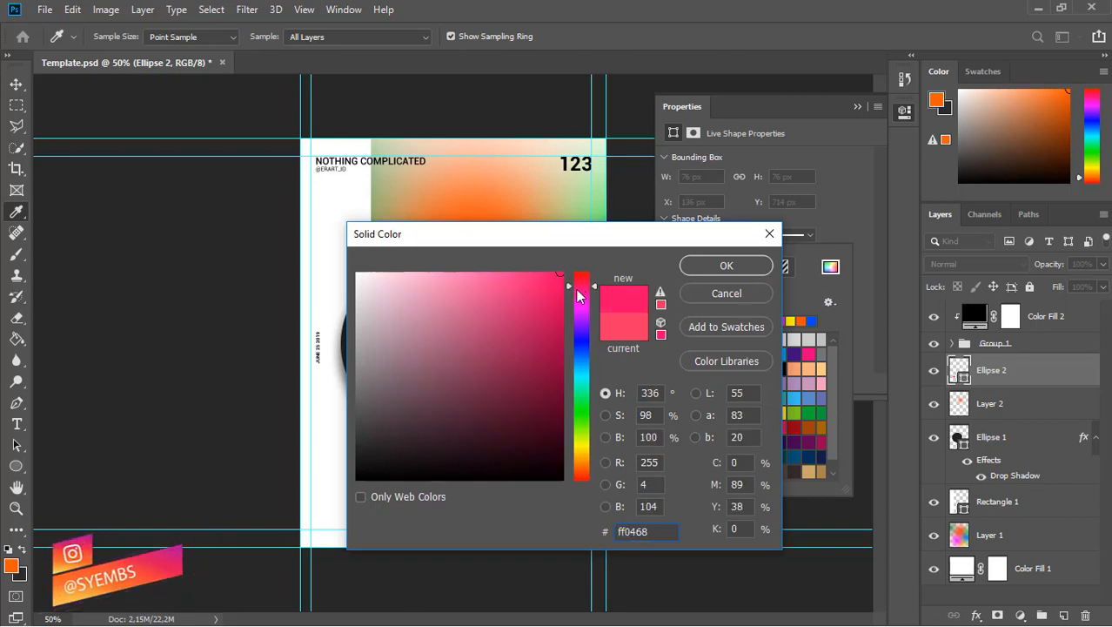
{"action": "left_click", "coordinate": [719, 265]}
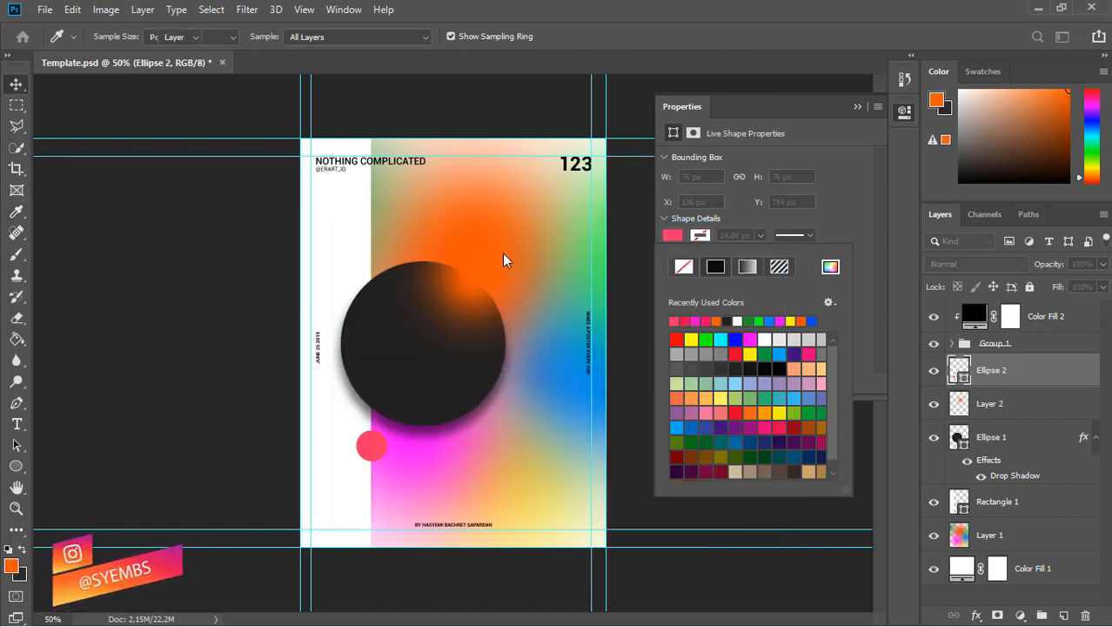
Step: Move the small pink circle onto the dark circle's lower left edge, at about X 181 px, Y 657 px
{"action": "left_click", "coordinate": [12, 90]}
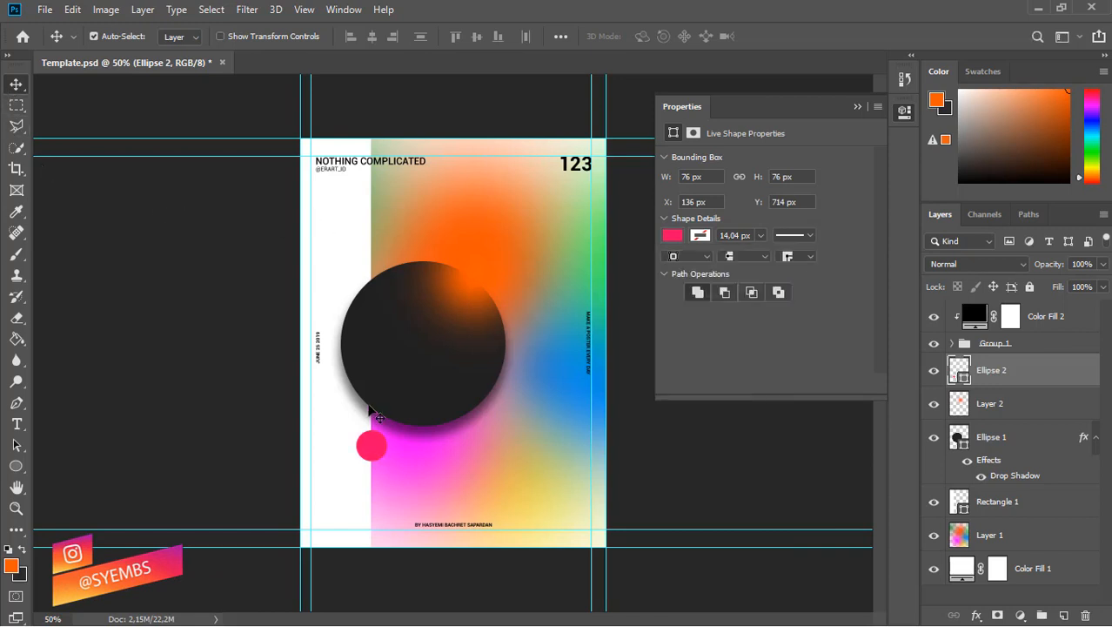
{"action": "left_click_drag", "start_coordinate": [375, 459], "coordinate": [393, 430]}
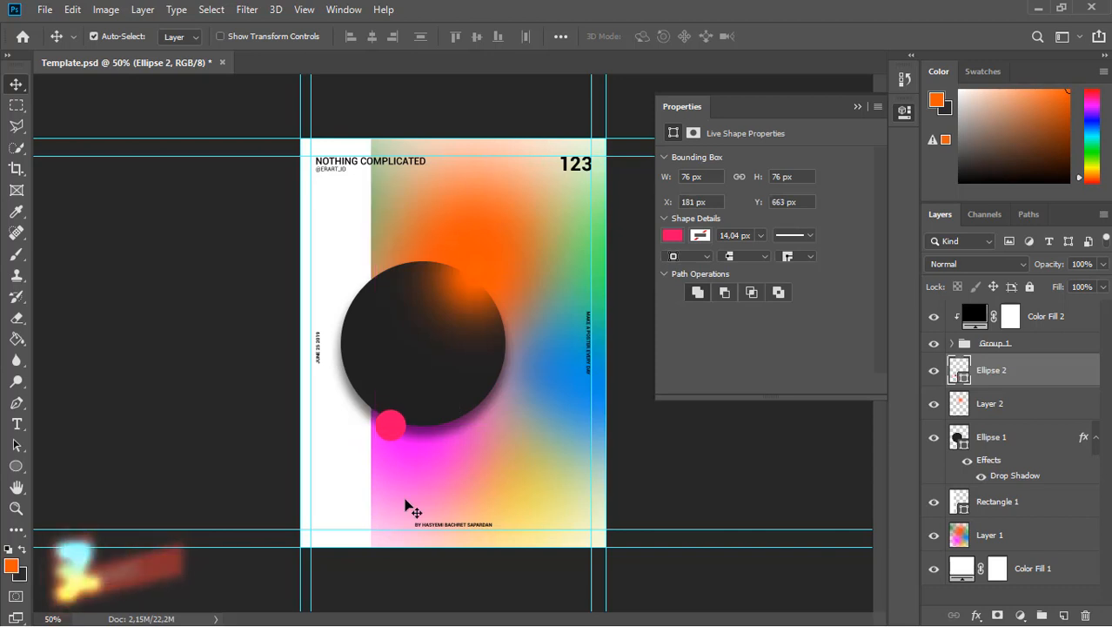
{"action": "key", "text": "Left"}
{"action": "key", "text": "Left"}
{"action": "key", "text": "Up"}
{"action": "key", "text": "Up"}
{"action": "key", "text": "Up"}
{"action": "key", "text": "Up"}
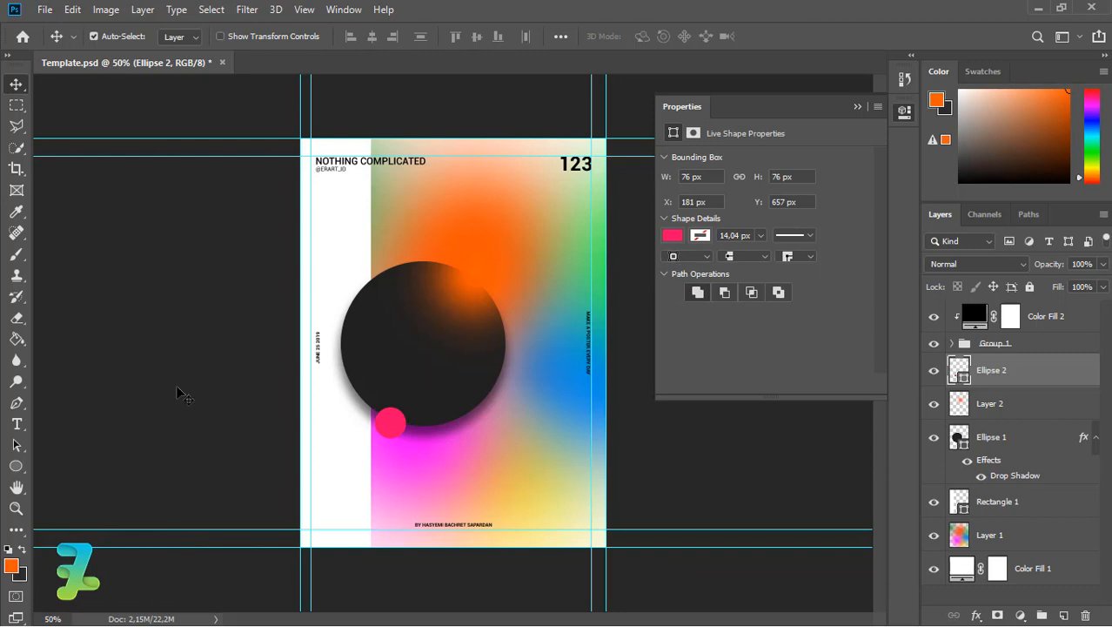
Step: Swap the foreground and background colors and add the dark text "Nothing" on a new layer below the dark circle
{"action": "left_click", "coordinate": [23, 552]}
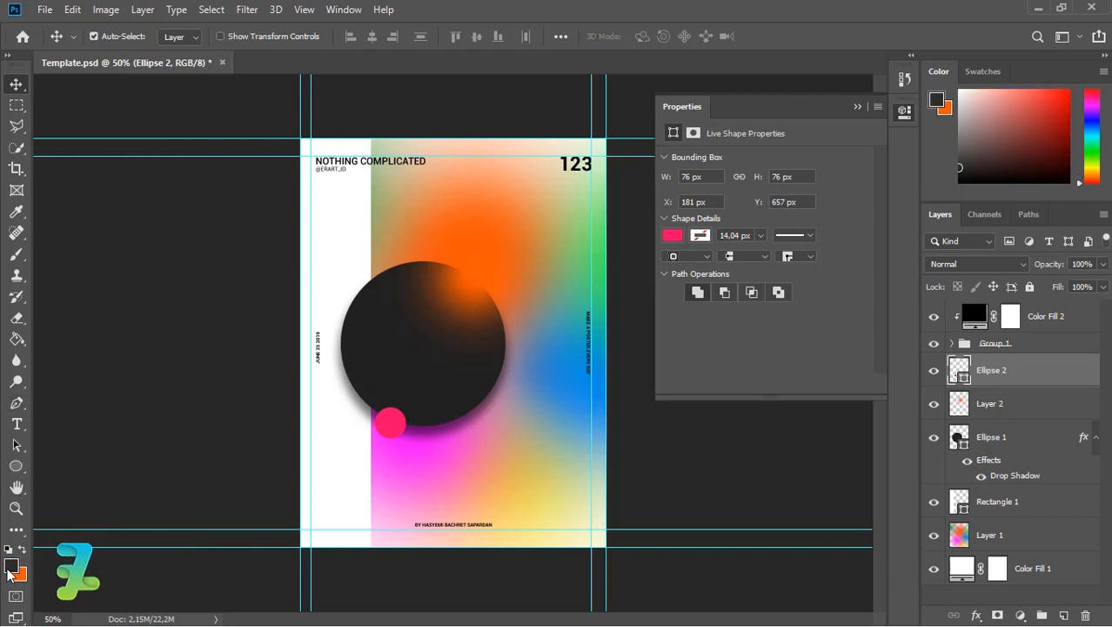
{"action": "left_click", "coordinate": [16, 424]}
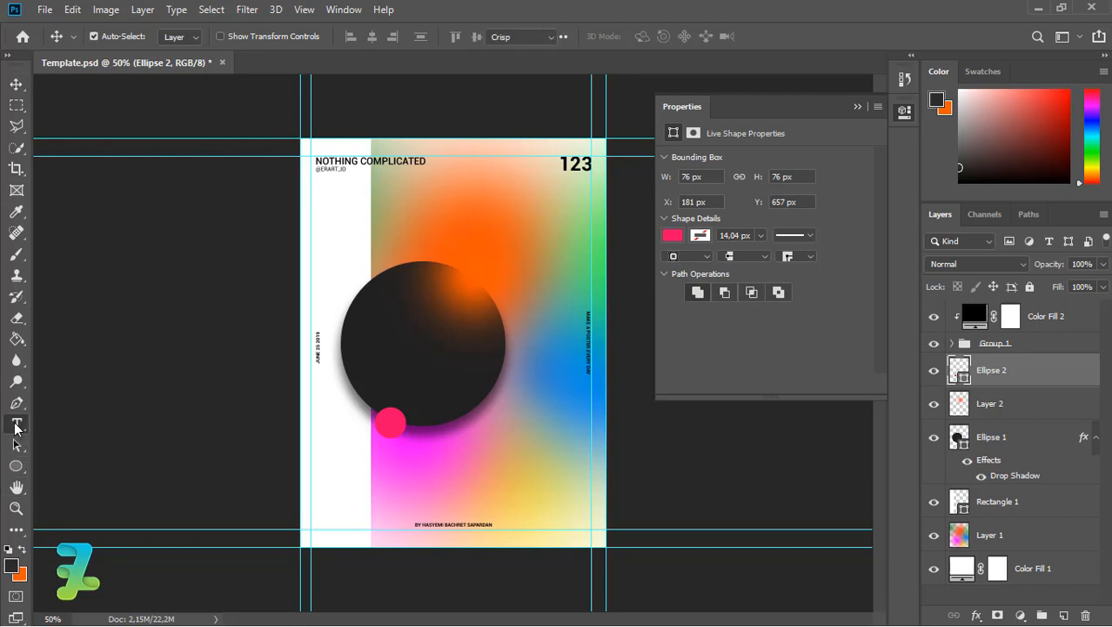
{"action": "left_click", "coordinate": [1070, 615]}
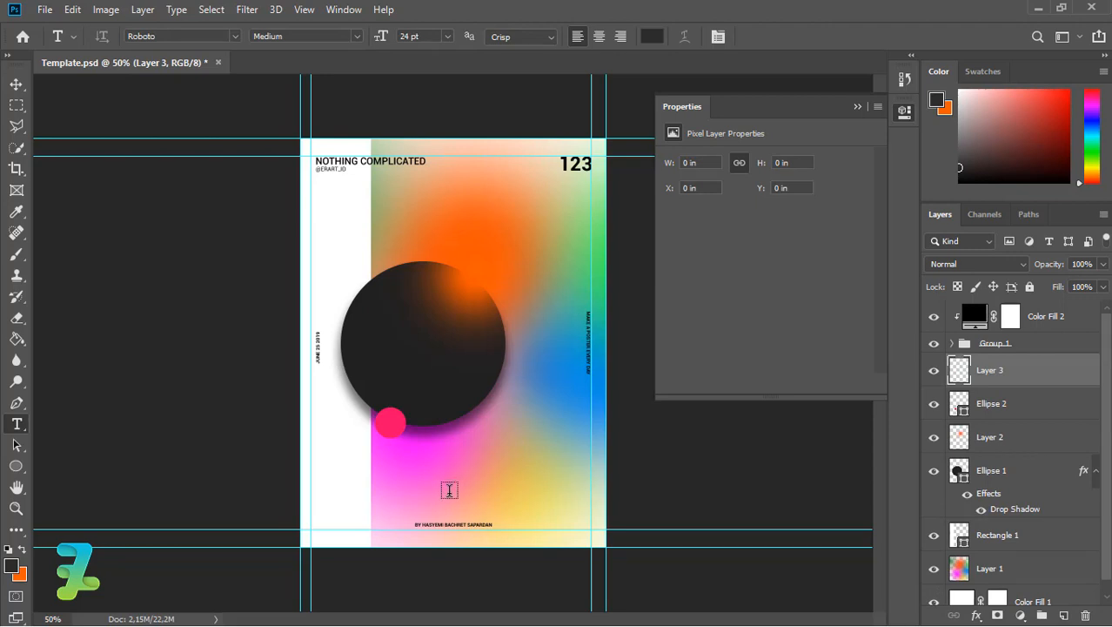
{"action": "left_click", "coordinate": [449, 489]}
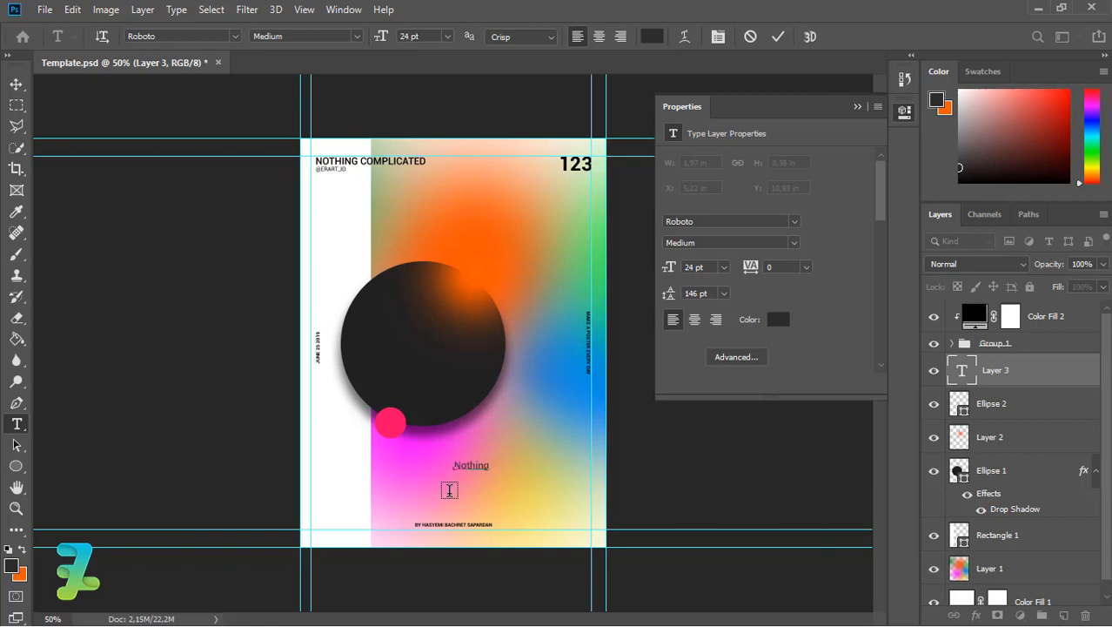
Step: Set the "Nothing" text to 72 pt and move it so its end sits near the poster's right inner guide
{"action": "key", "text": "ctrl+a"}
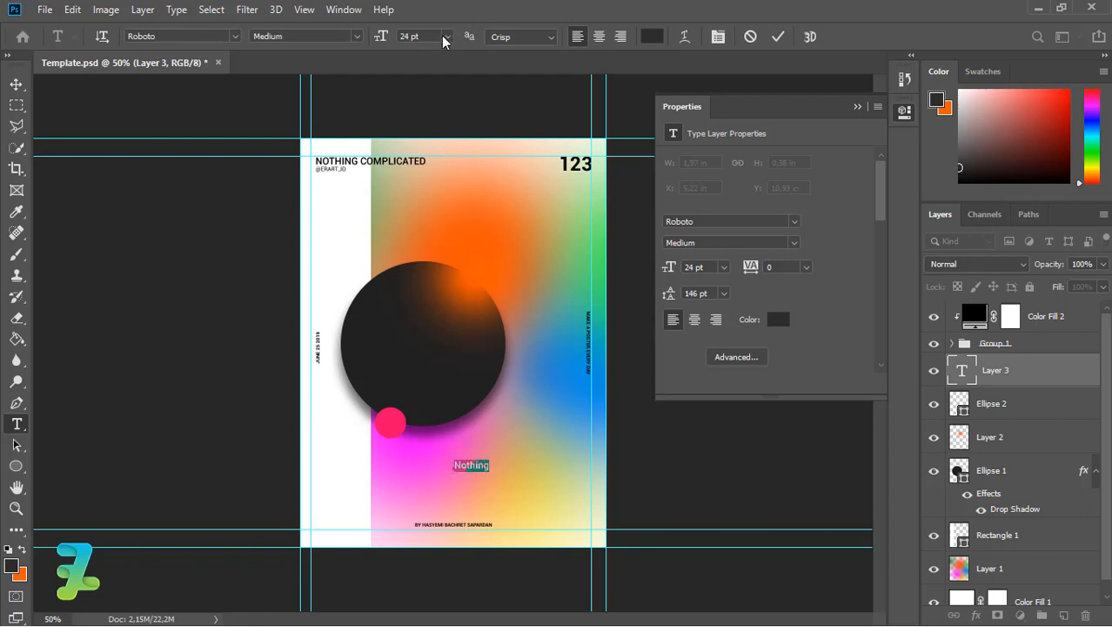
{"action": "left_click", "coordinate": [445, 36]}
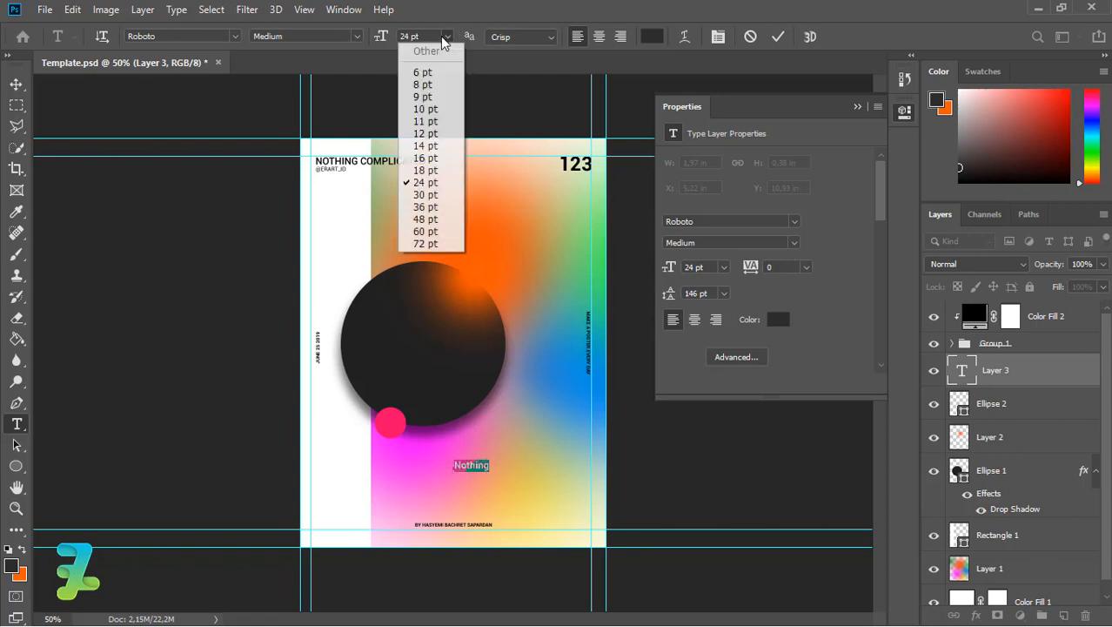
{"action": "left_click", "coordinate": [416, 246]}
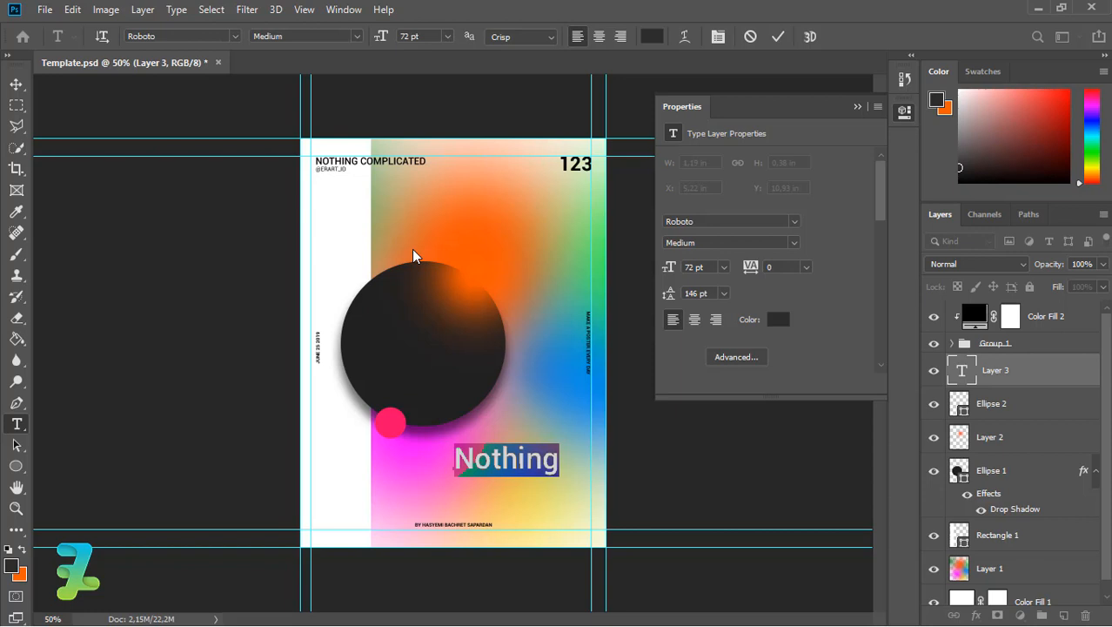
{"action": "left_click", "coordinate": [17, 85]}
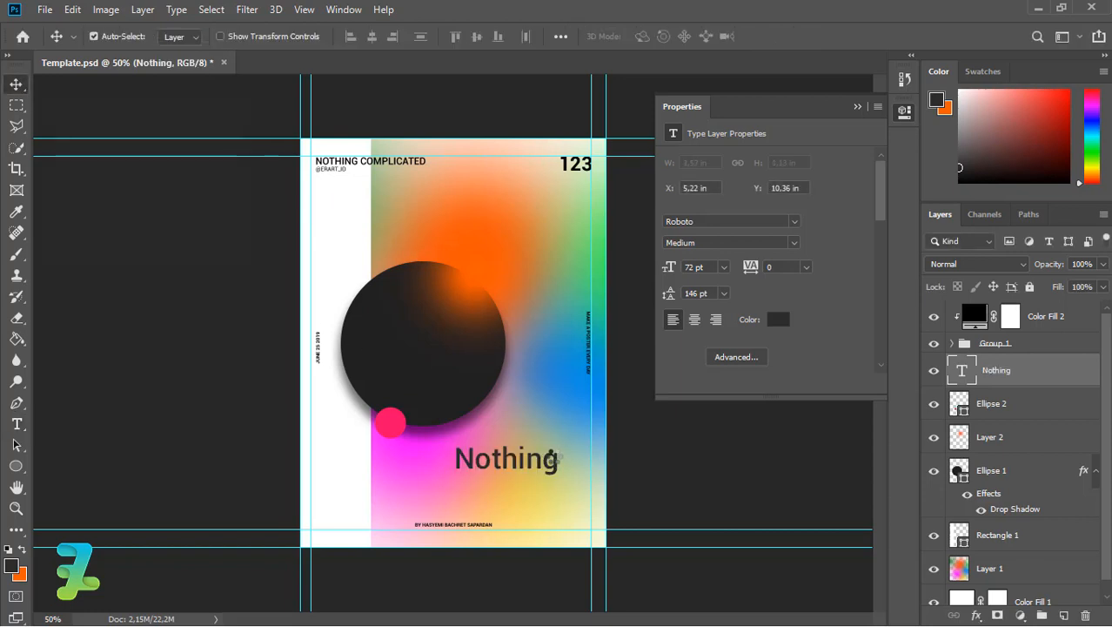
{"action": "left_click_drag", "start_coordinate": [557, 464], "coordinate": [584, 455]}
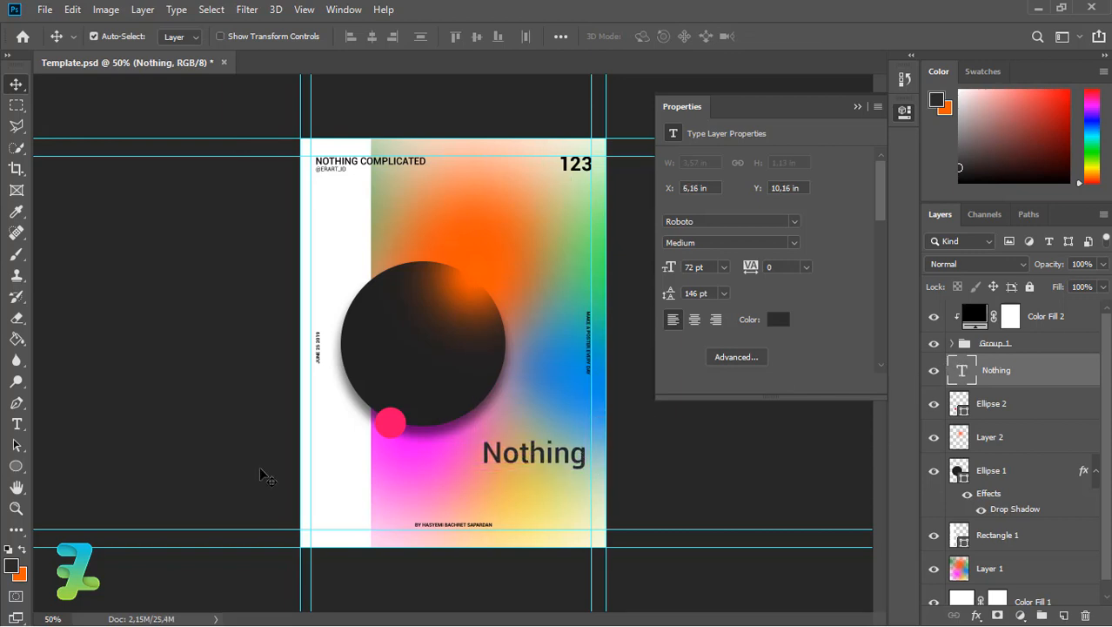
Step: Add a separate text line reading "Complicated" just below "Nothing"
{"action": "left_click", "coordinate": [14, 421]}
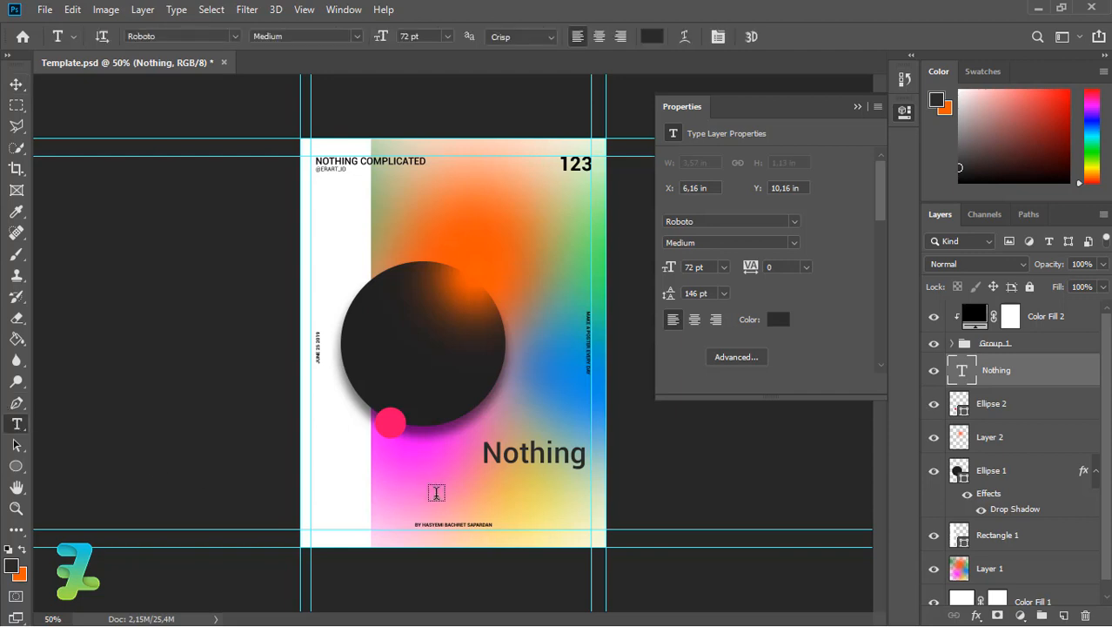
{"action": "left_click", "coordinate": [436, 496]}
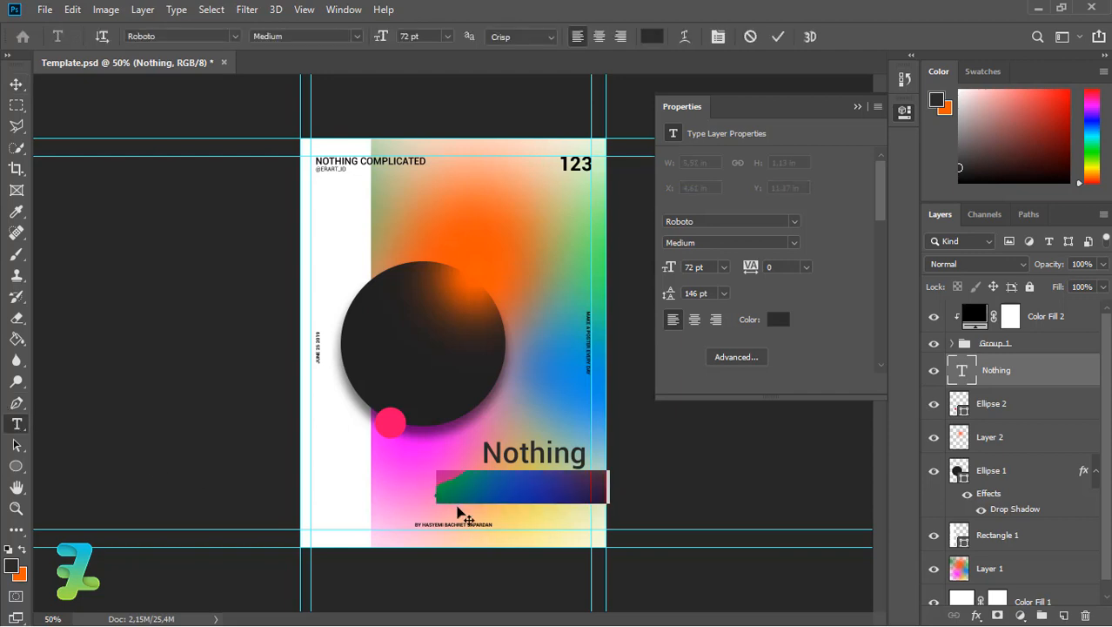
{"action": "type", "text": "C"}
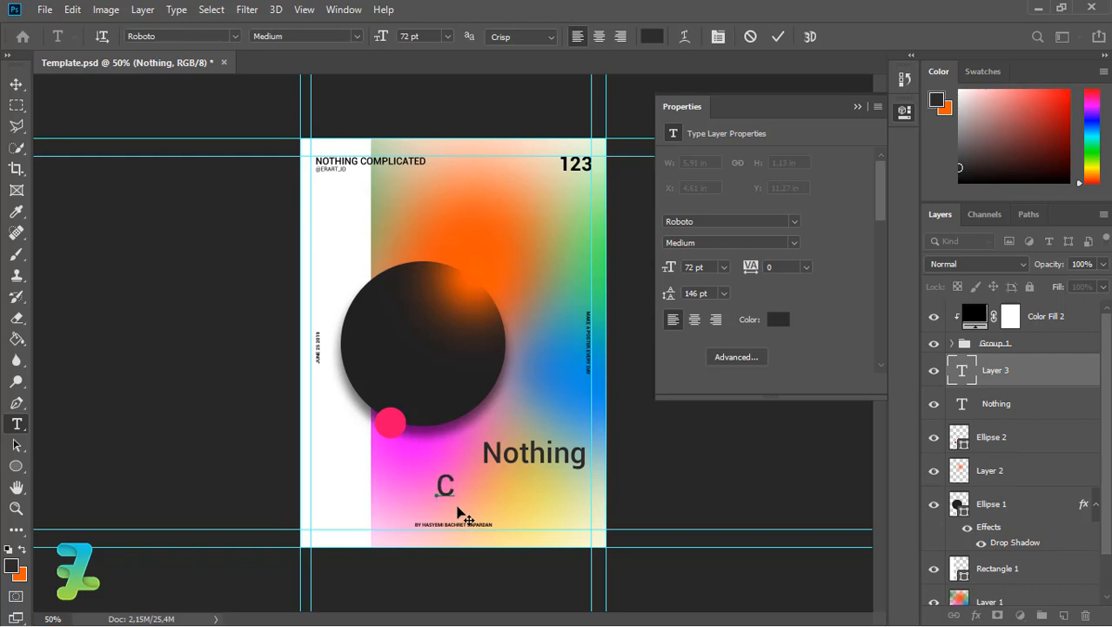
{"action": "type", "text": "ompl"}
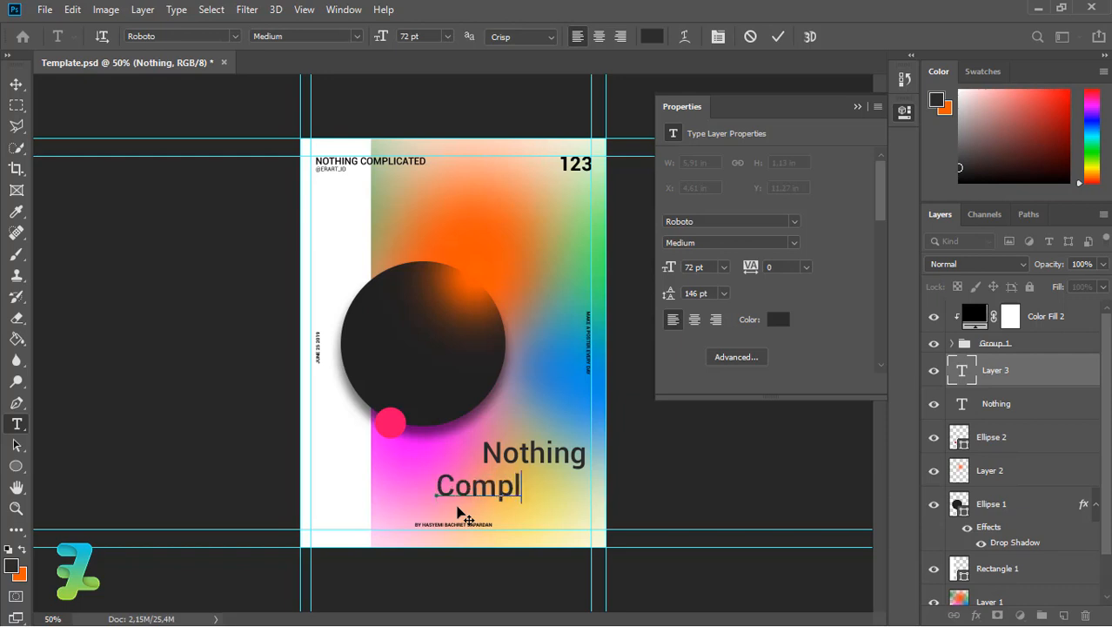
{"action": "type", "text": "icated"}
Step: Set the "Complicated" text to the Roboto Black style and move it so its right end lines up under "Nothing"
{"action": "key", "text": "ctrl+a"}
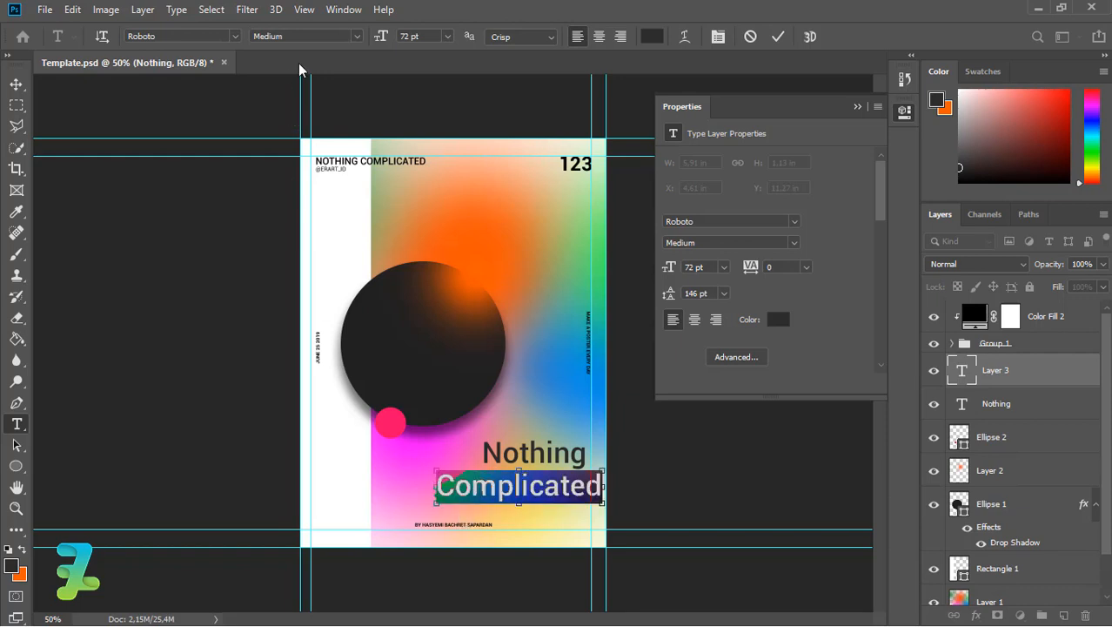
{"action": "left_click", "coordinate": [357, 37]}
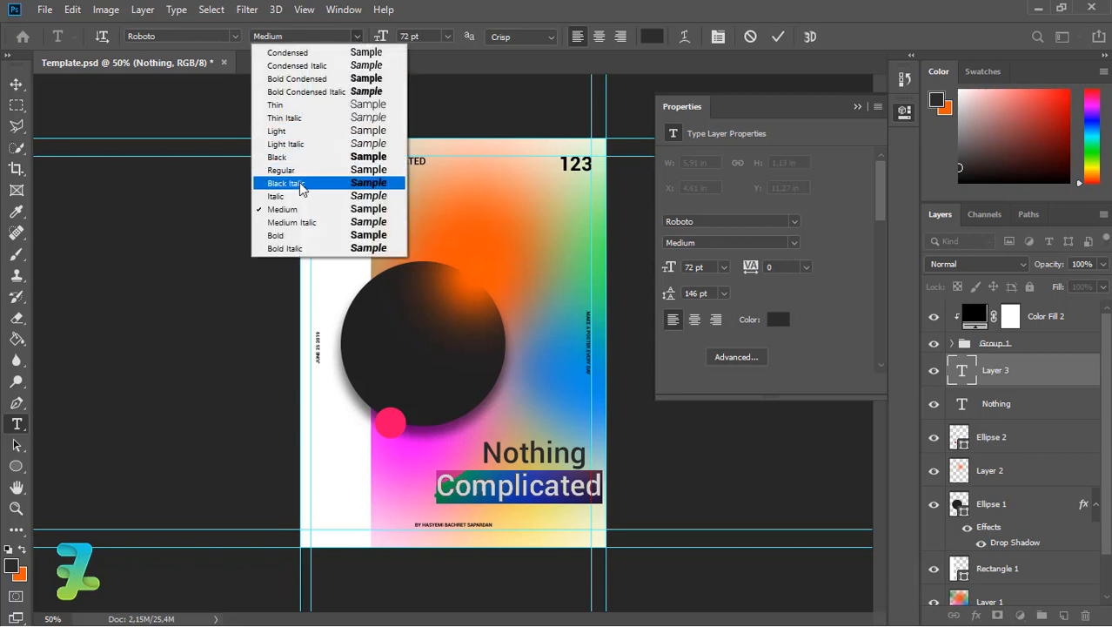
{"action": "left_click", "coordinate": [278, 157]}
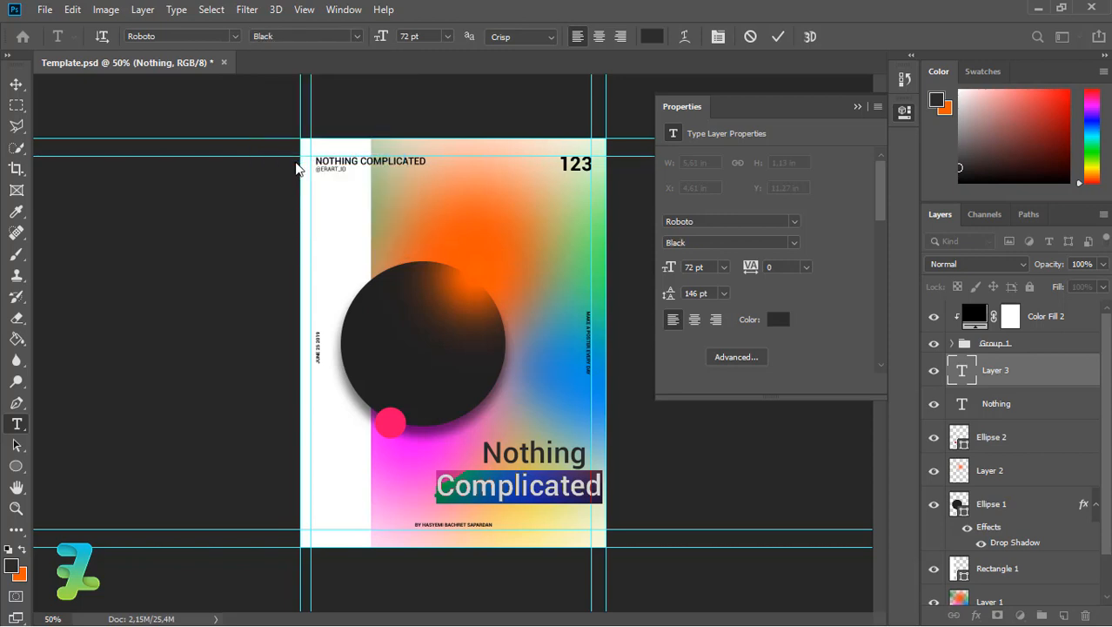
{"action": "left_click", "coordinate": [15, 82]}
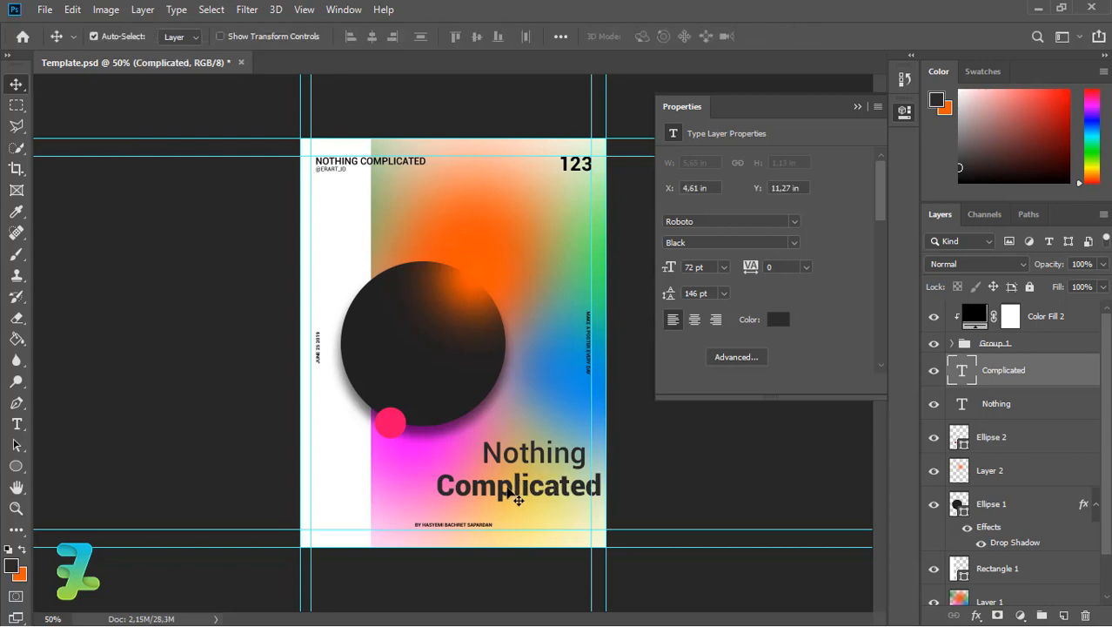
{"action": "left_click_drag", "start_coordinate": [505, 494], "coordinate": [486, 496]}
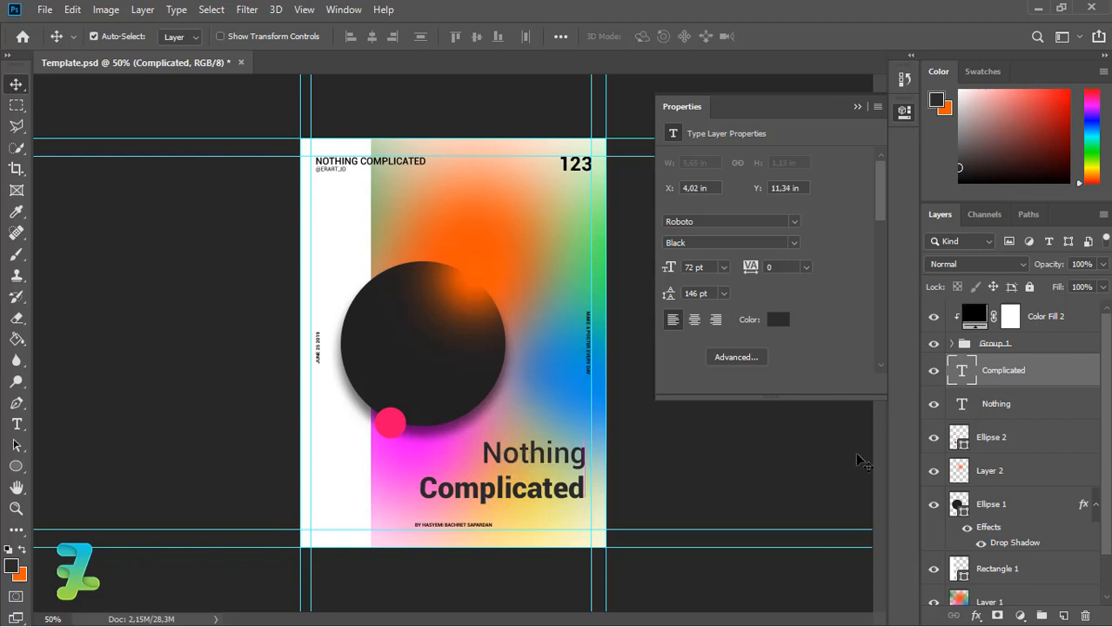
Step: Set the "Nothing" text to the Roboto Black style and nudge it so its right end aligns with "Complicated"
{"action": "double_click", "coordinate": [959, 405]}
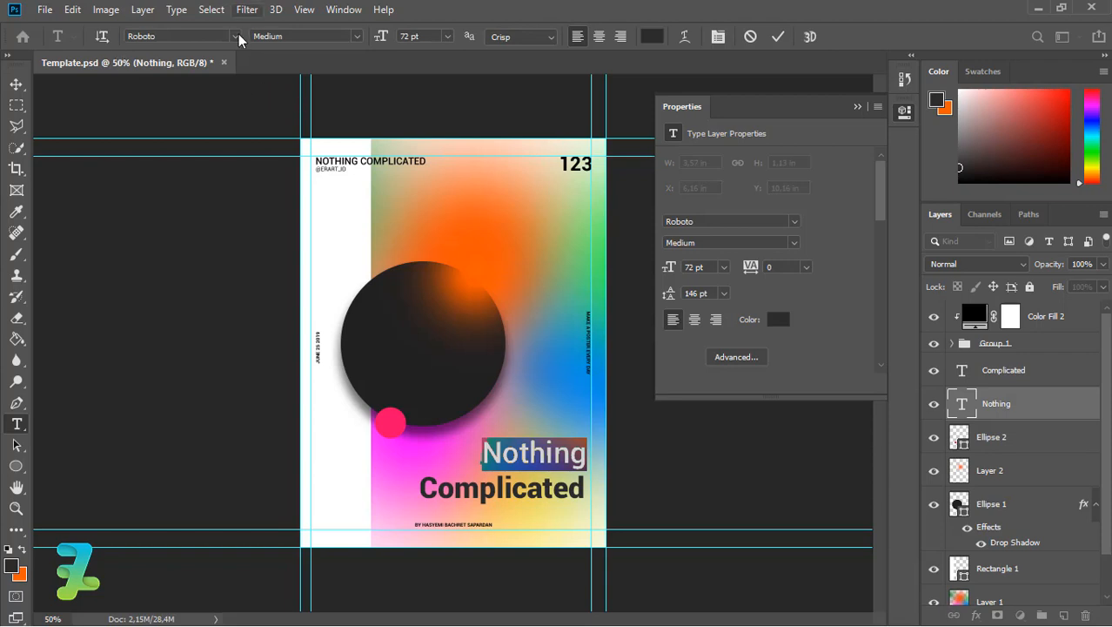
{"action": "left_click", "coordinate": [356, 36]}
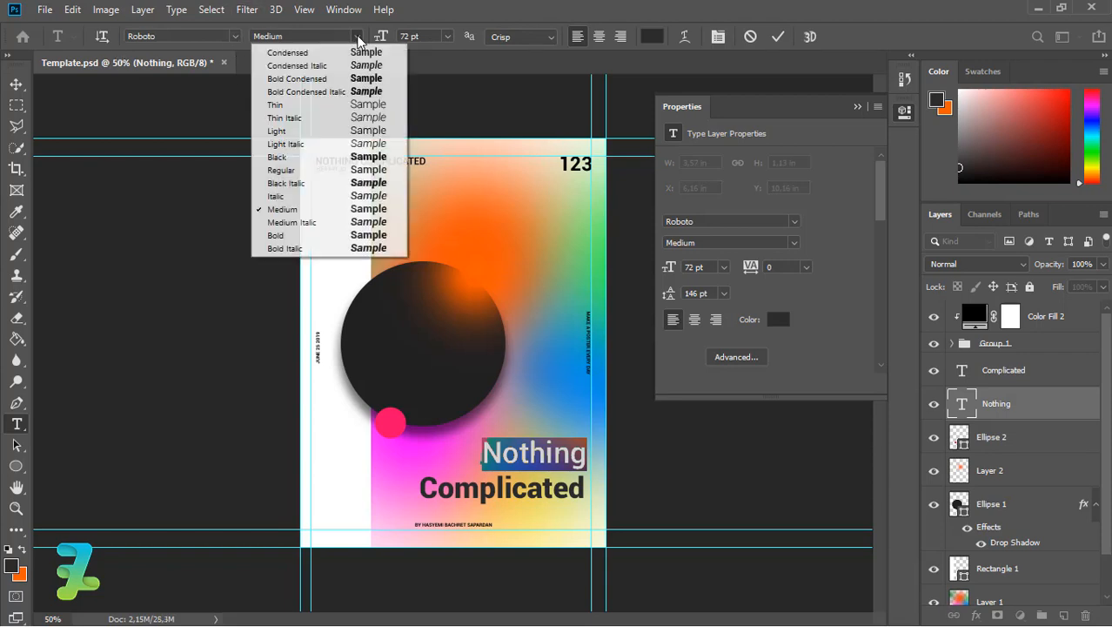
{"action": "left_click", "coordinate": [301, 163]}
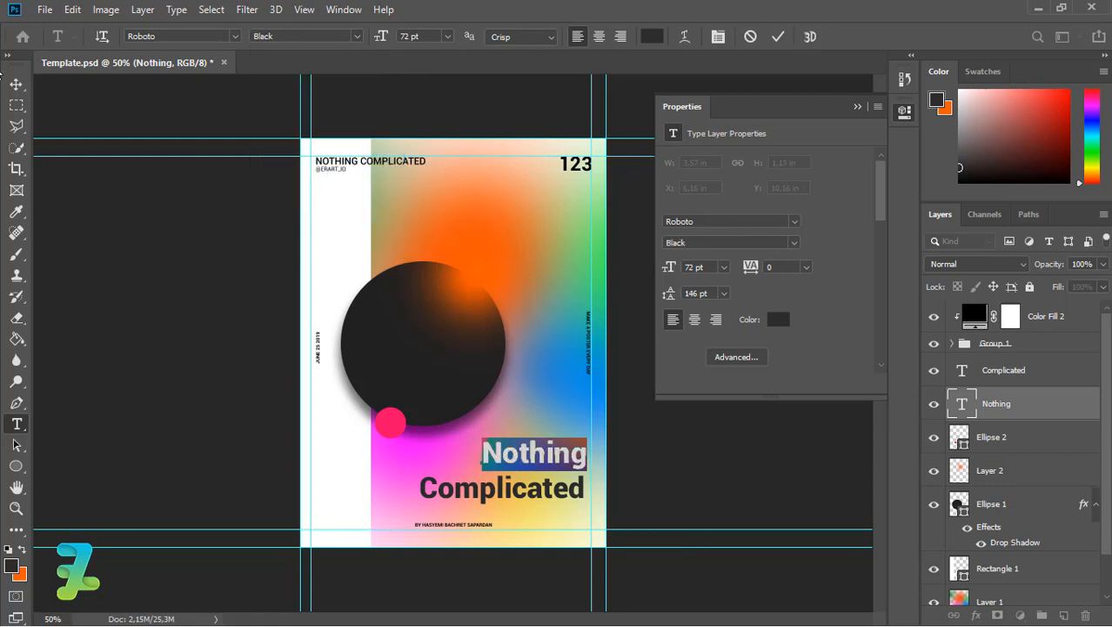
{"action": "left_click", "coordinate": [13, 83]}
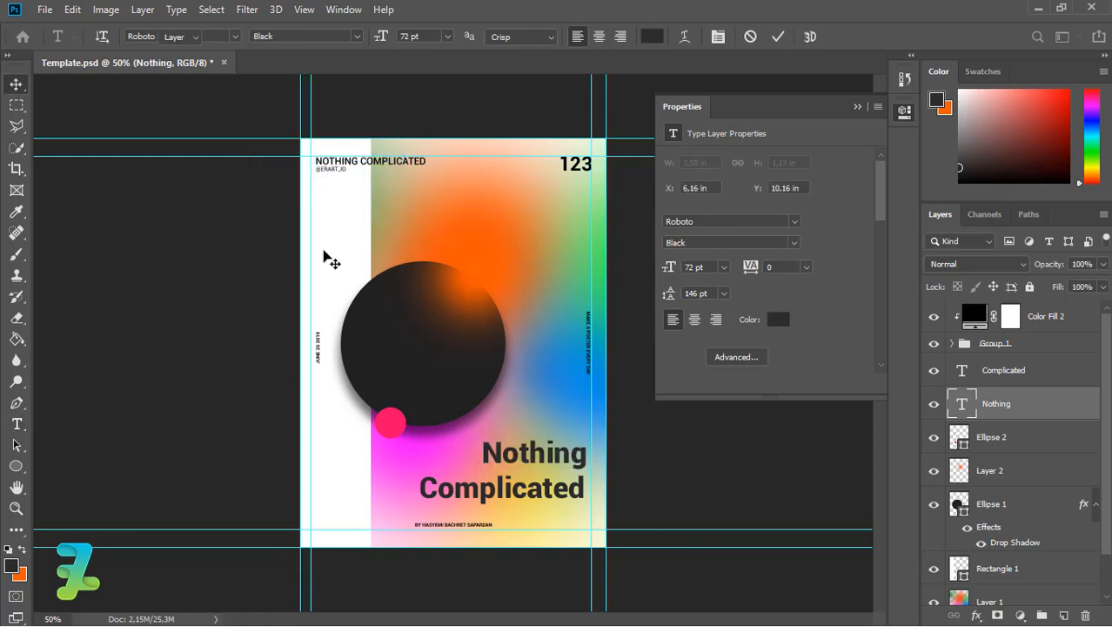
{"action": "left_click_drag", "start_coordinate": [594, 467], "coordinate": [583, 457]}
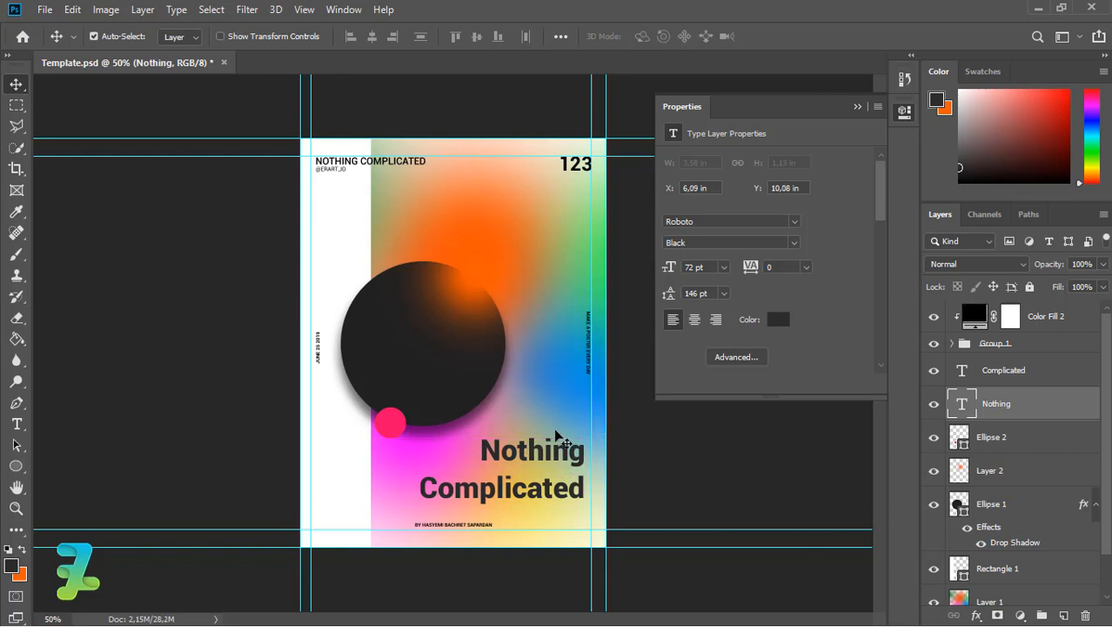
{"action": "key", "text": "ctrl"}
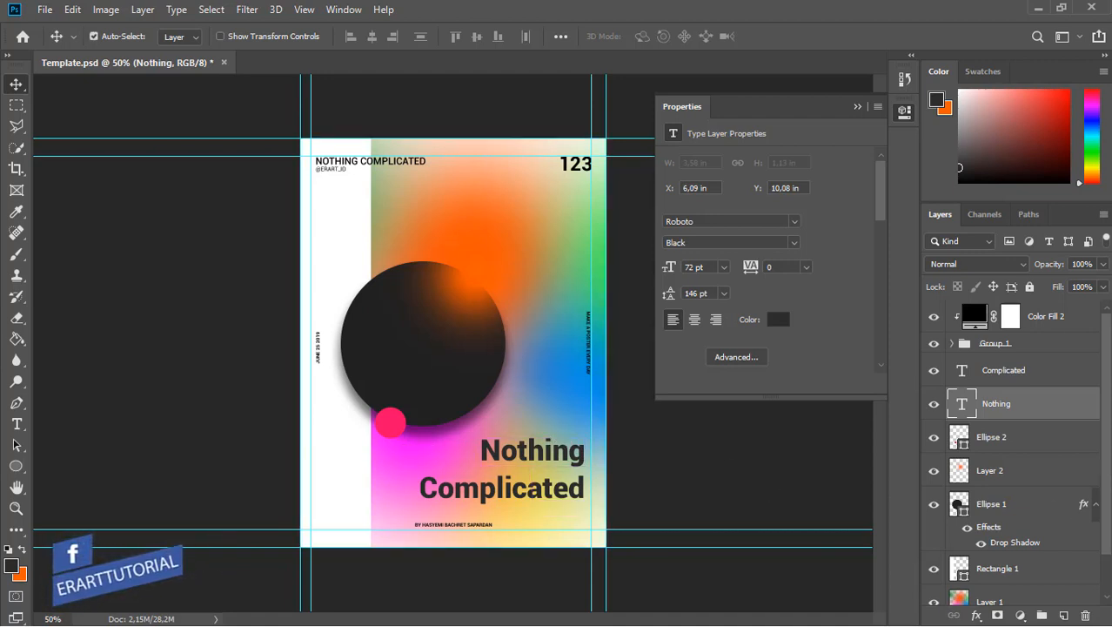
Step: Paint soft yellow (fcff00) onto the Layer 1 gradient behind the title text using the 300 px brush
{"action": "scroll", "coordinate": [1110, 531], "scroll_direction": "down", "scroll_amount": 1}
{"action": "left_click", "coordinate": [966, 559]}
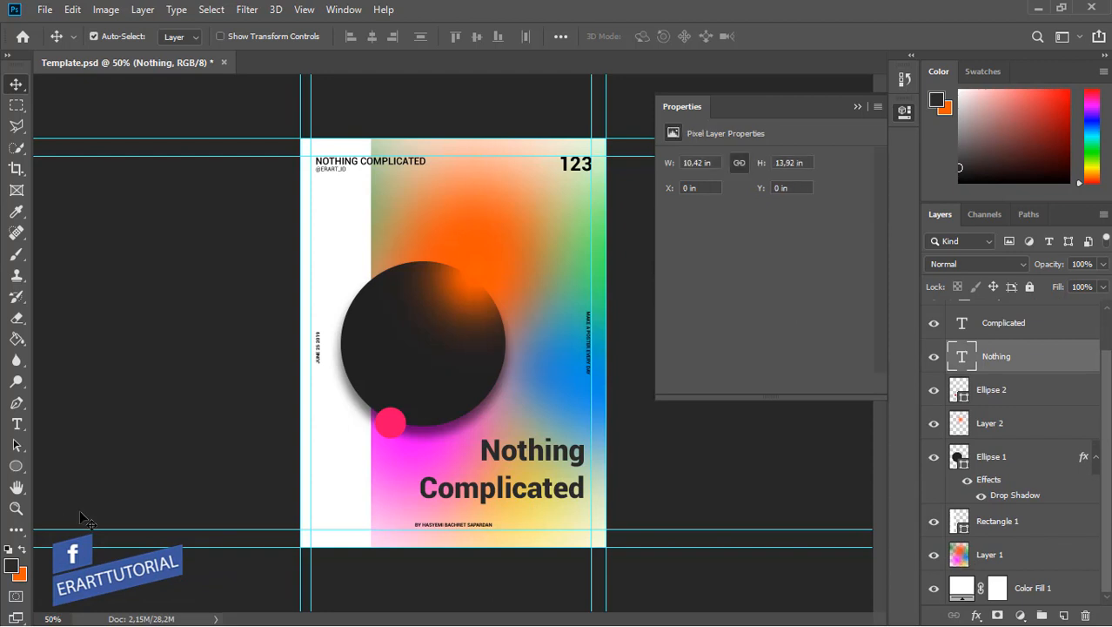
{"action": "left_click", "coordinate": [11, 565]}
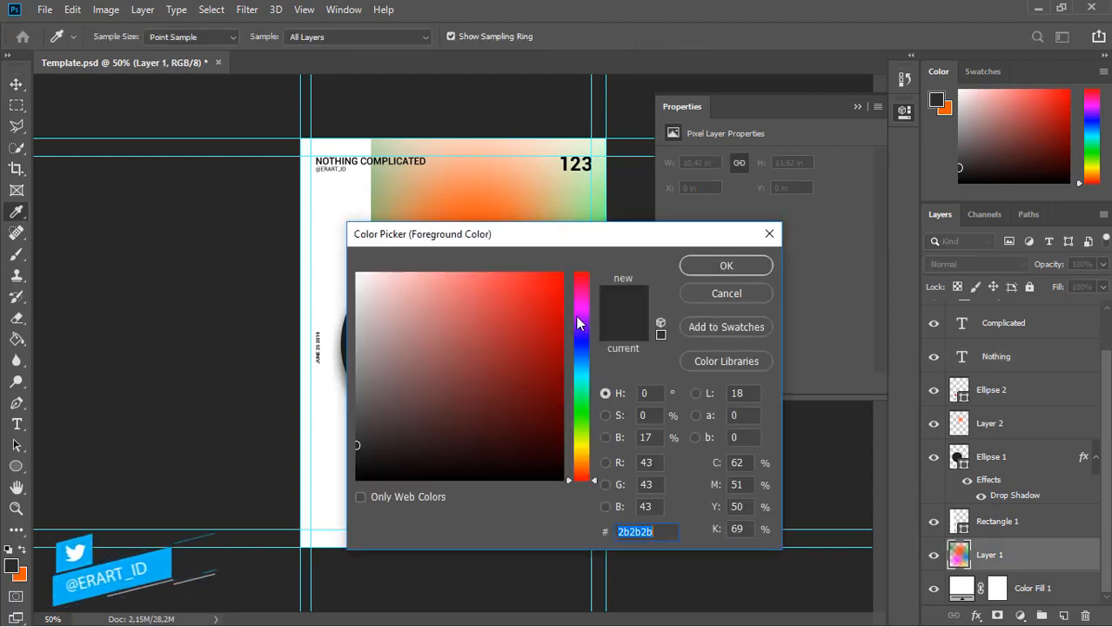
{"action": "left_click", "coordinate": [578, 444]}
{"action": "left_click", "coordinate": [562, 272]}
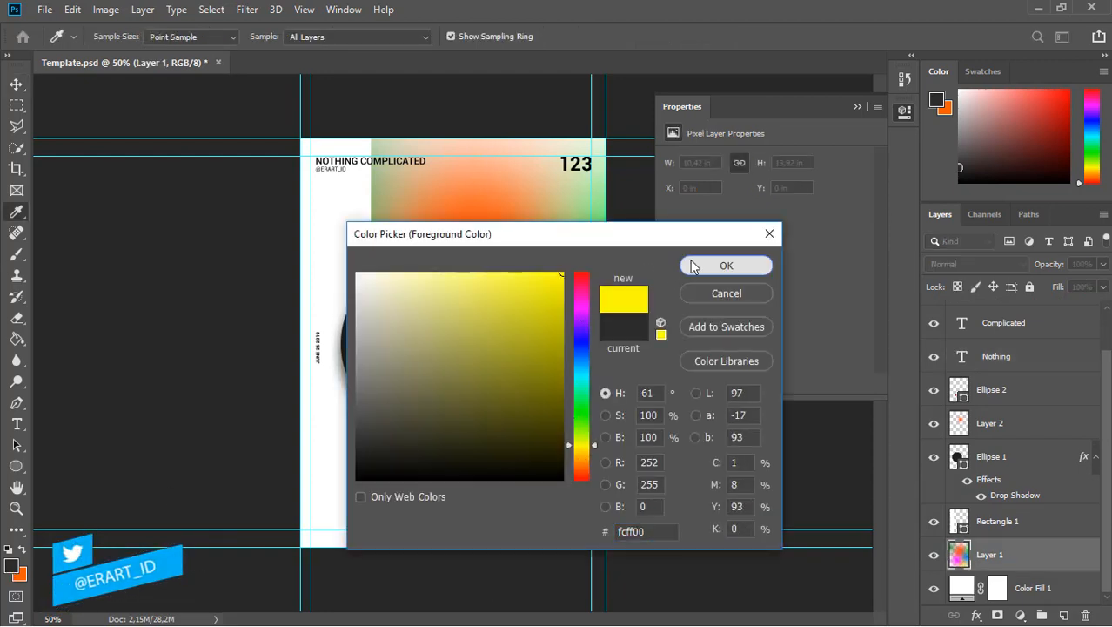
{"action": "left_click", "coordinate": [693, 268]}
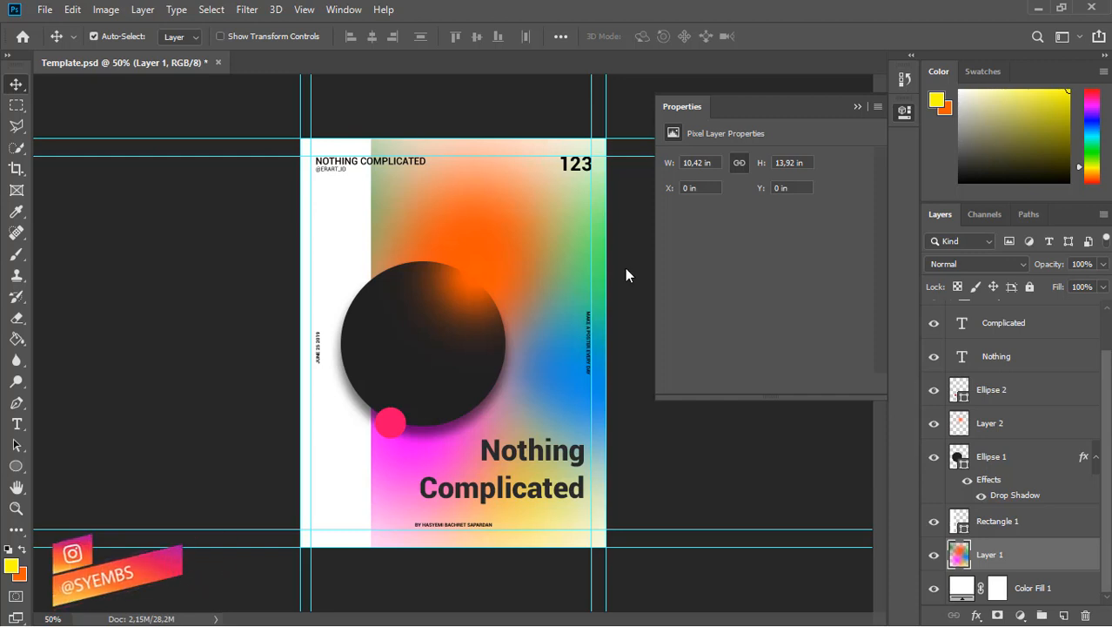
{"action": "left_click", "coordinate": [17, 254]}
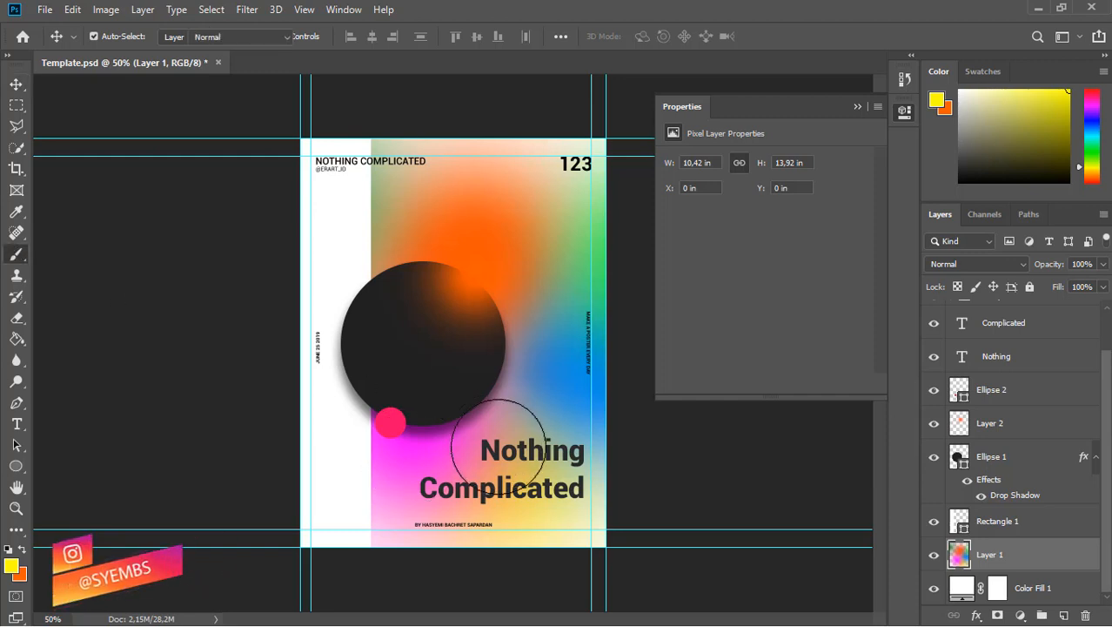
{"action": "left_click", "coordinate": [535, 496]}
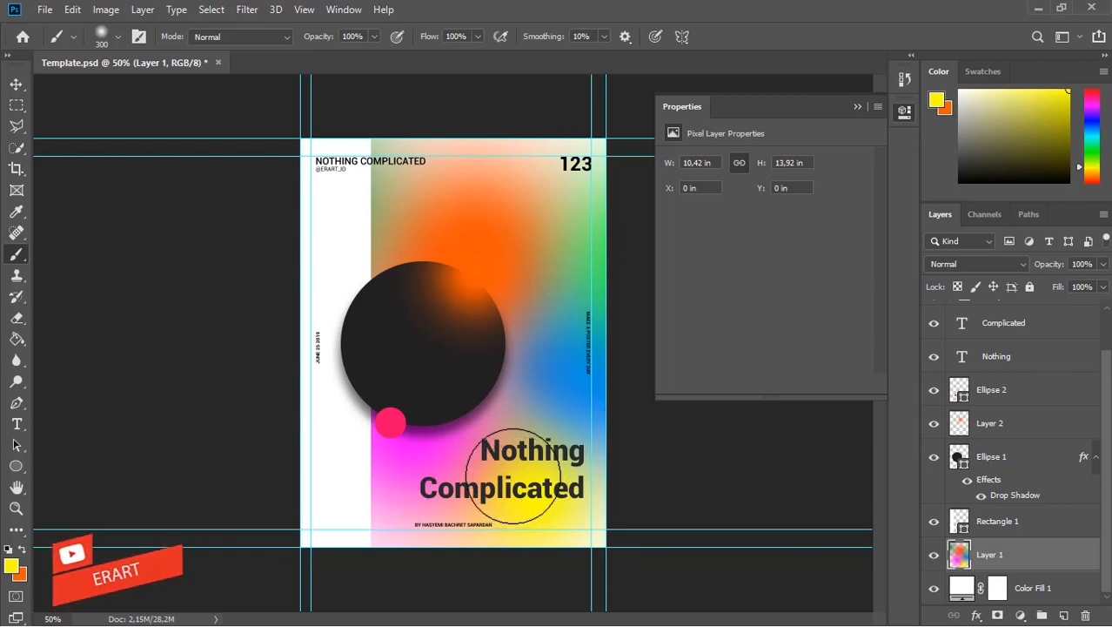
{"action": "left_click", "coordinate": [500, 456]}
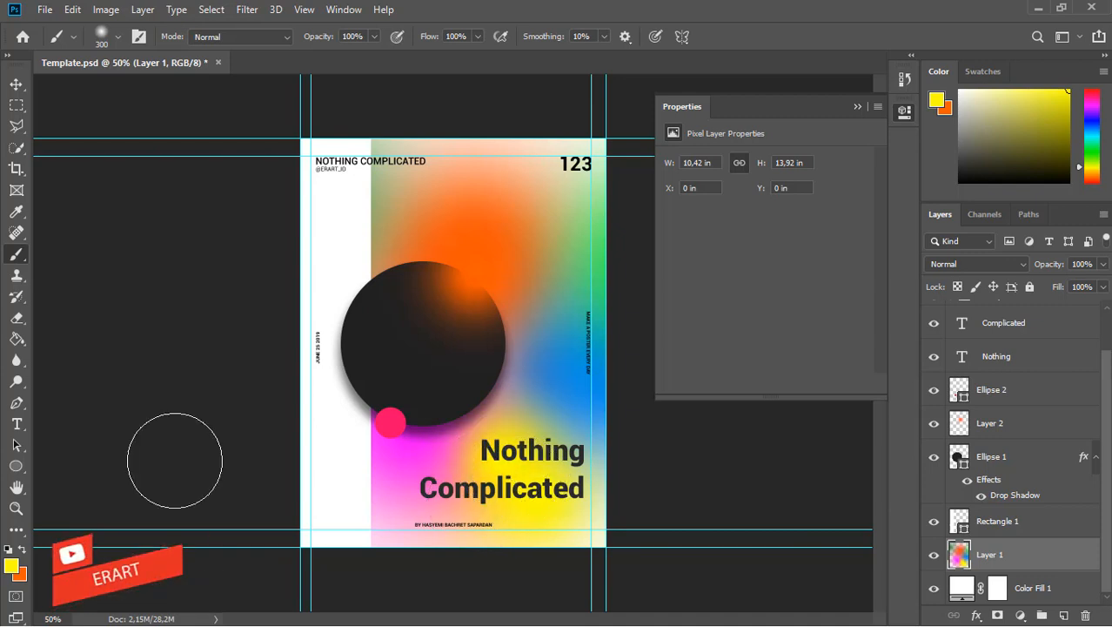
Step: Paint pink (ff0060) over the magenta area of the Layer 1 gradient below the small circle, using a 400 px soft brush
{"action": "left_click", "coordinate": [10, 568]}
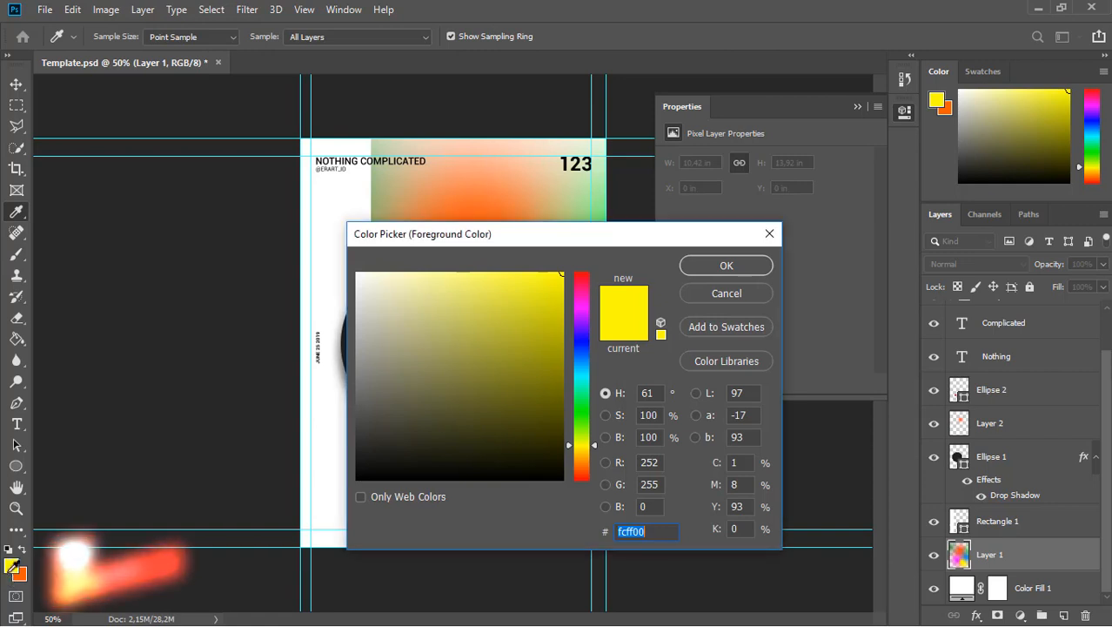
{"action": "left_click", "coordinate": [581, 285]}
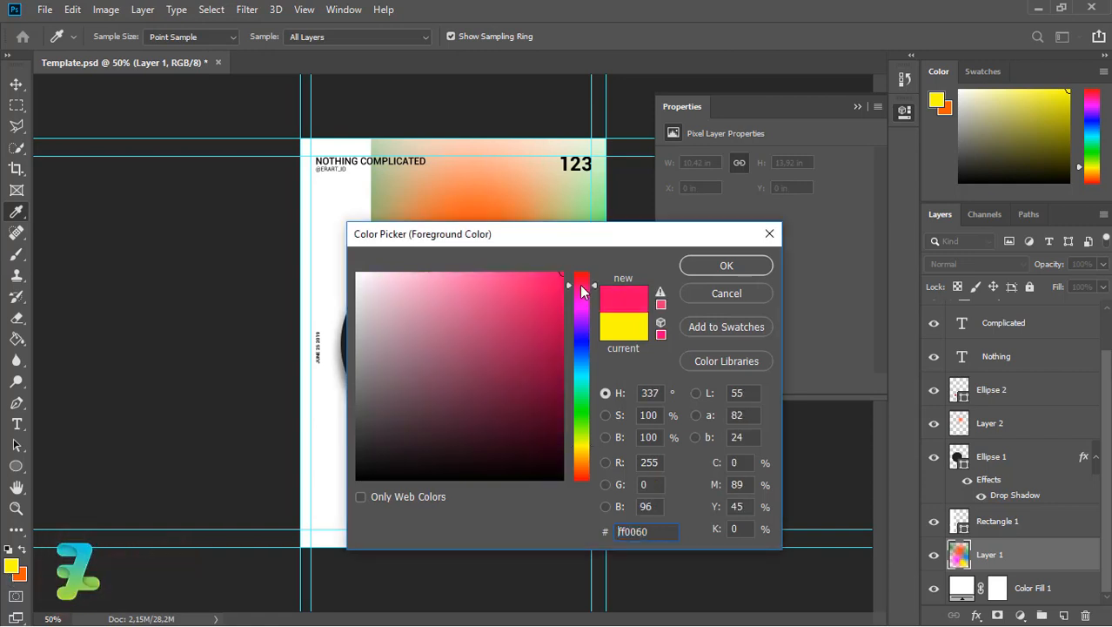
{"action": "left_click", "coordinate": [708, 262]}
{"action": "left_click_drag", "start_coordinate": [399, 457], "coordinate": [412, 453]}
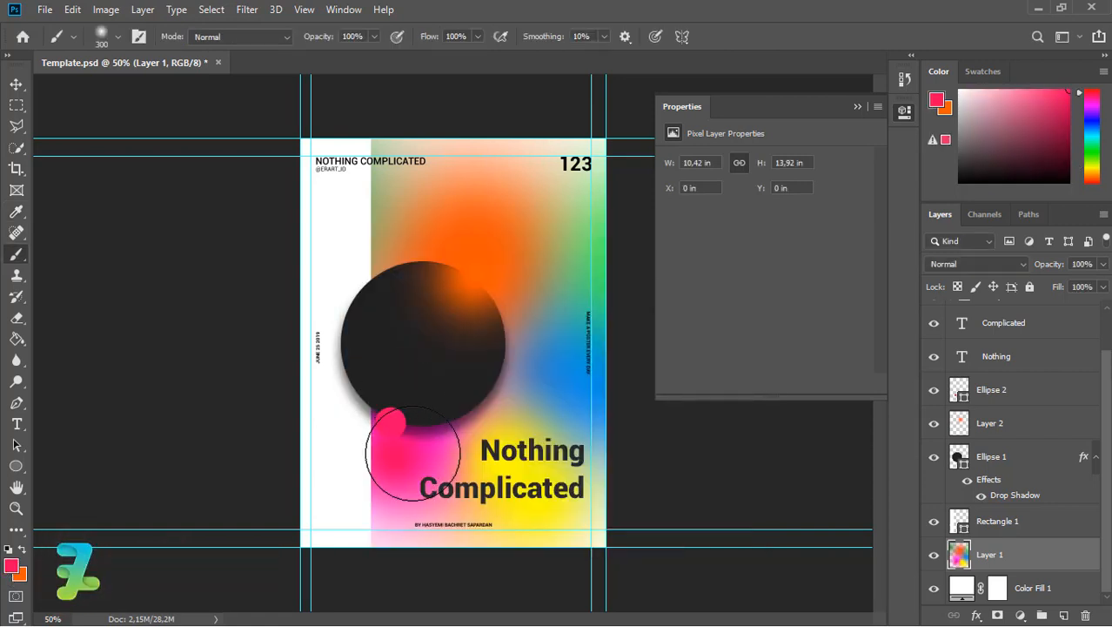
{"action": "key", "text": "ctrl+z"}
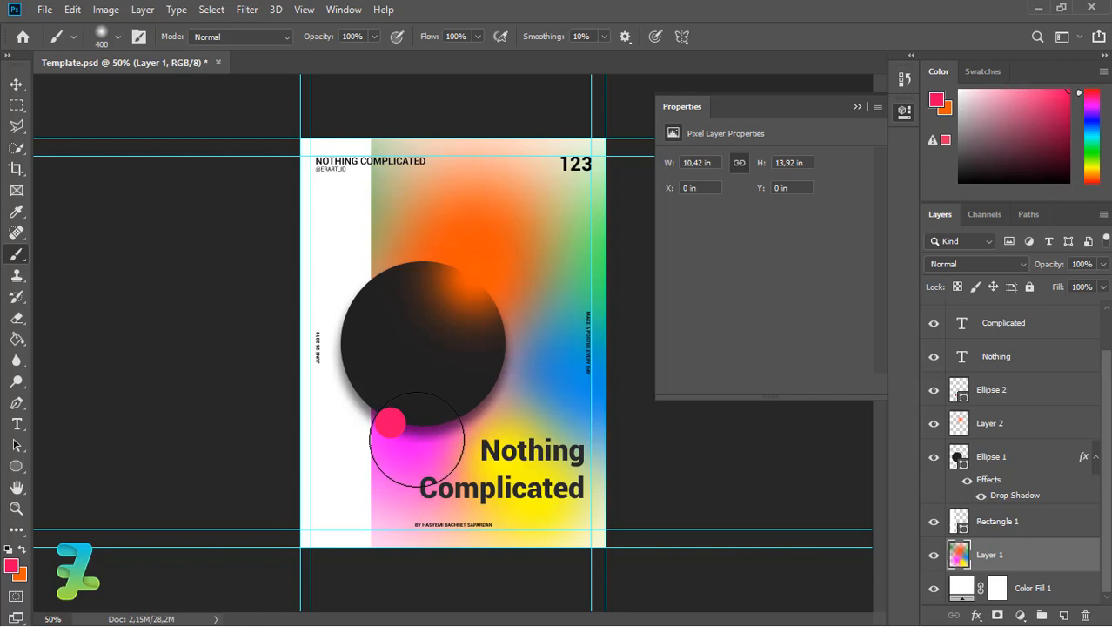
{"action": "left_click_drag", "start_coordinate": [373, 446], "coordinate": [394, 442]}
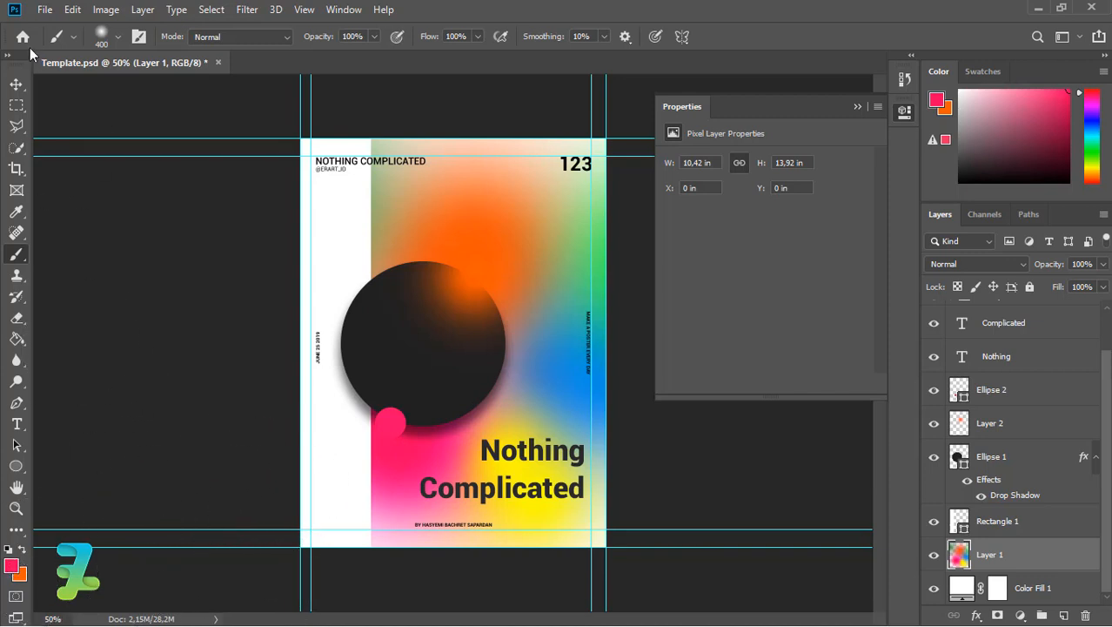
Step: Switch to the Move tool, collapse the layer properties and view the whole poster at 33.33%
{"action": "left_click", "coordinate": [16, 84]}
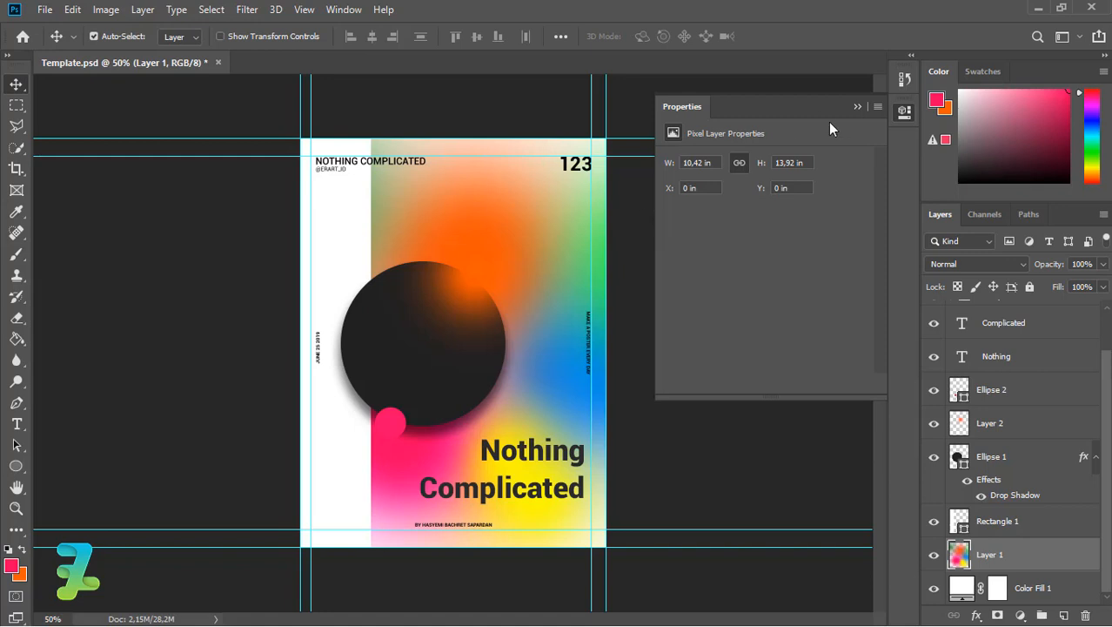
{"action": "left_click", "coordinate": [857, 106]}
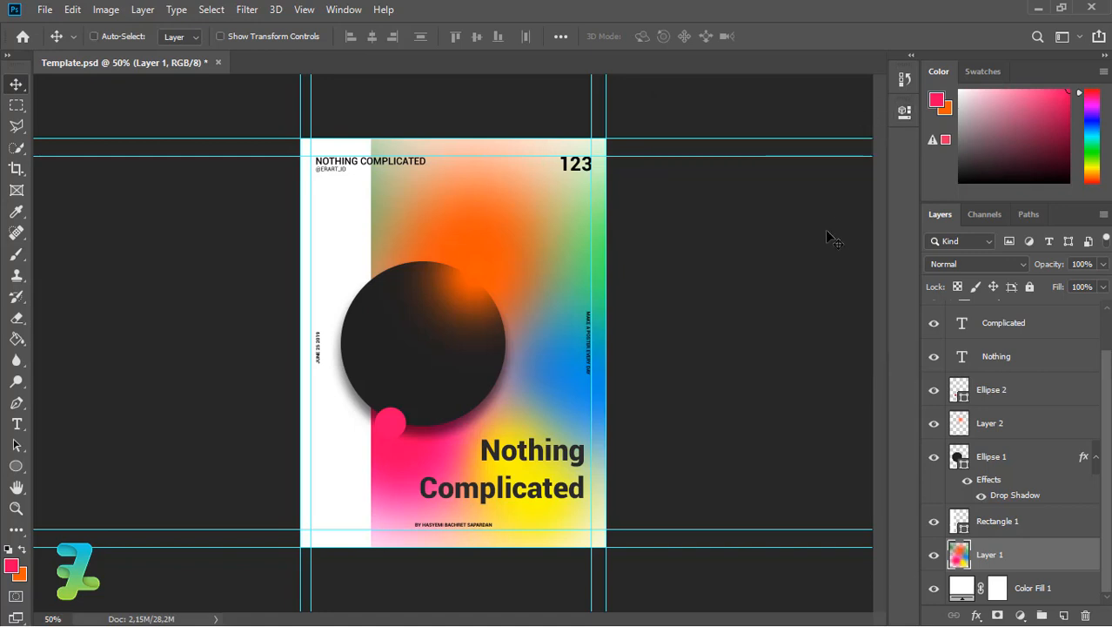
{"action": "key", "text": "ctrl+minus"}
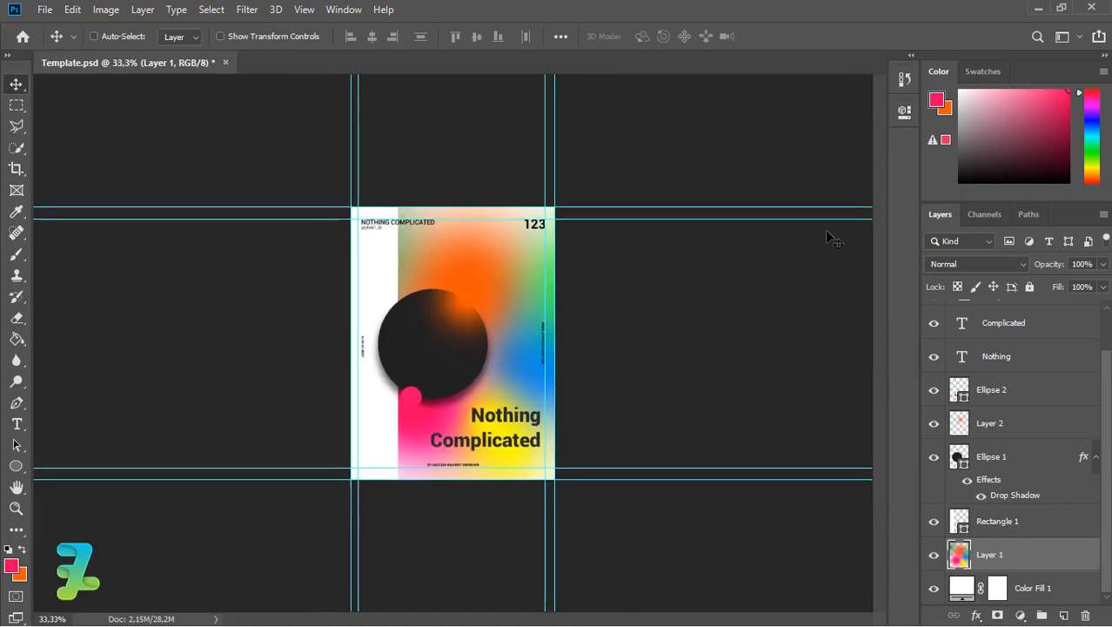